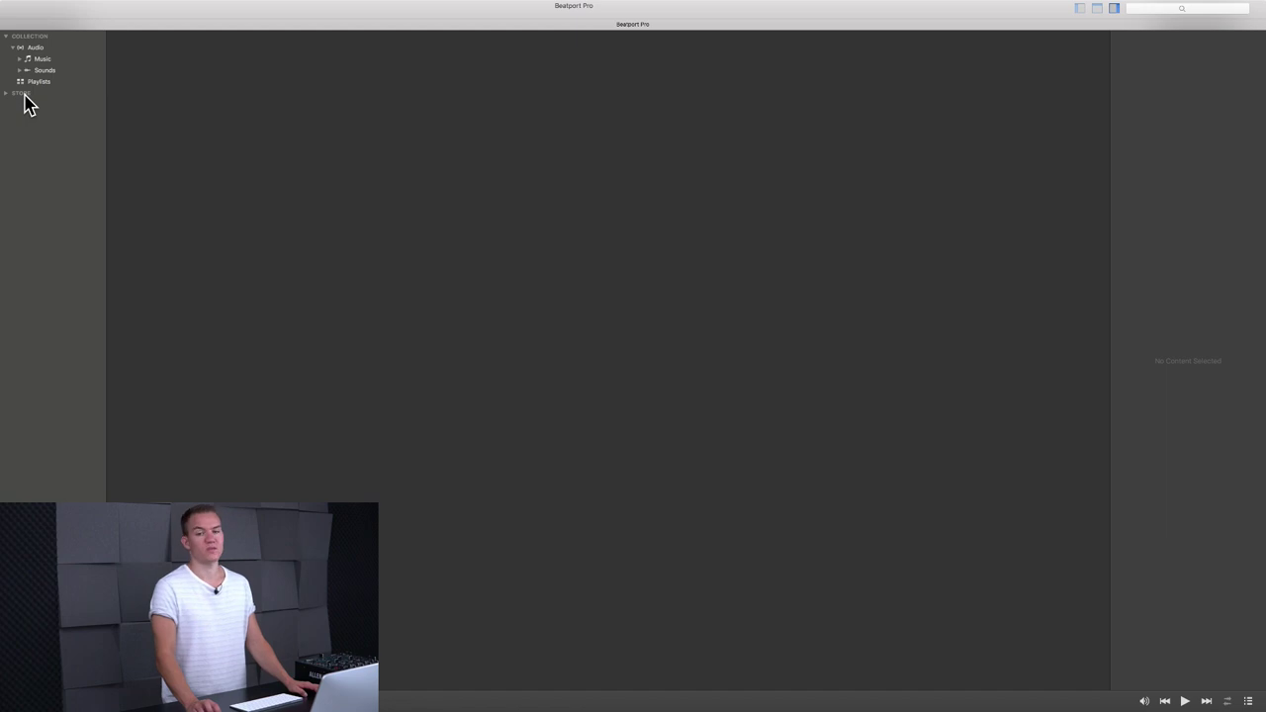
Step: Import the entire iTunes library, including its tracks and playlists, into the audio collection
{"action": "left_click", "coordinate": [36, 49]}
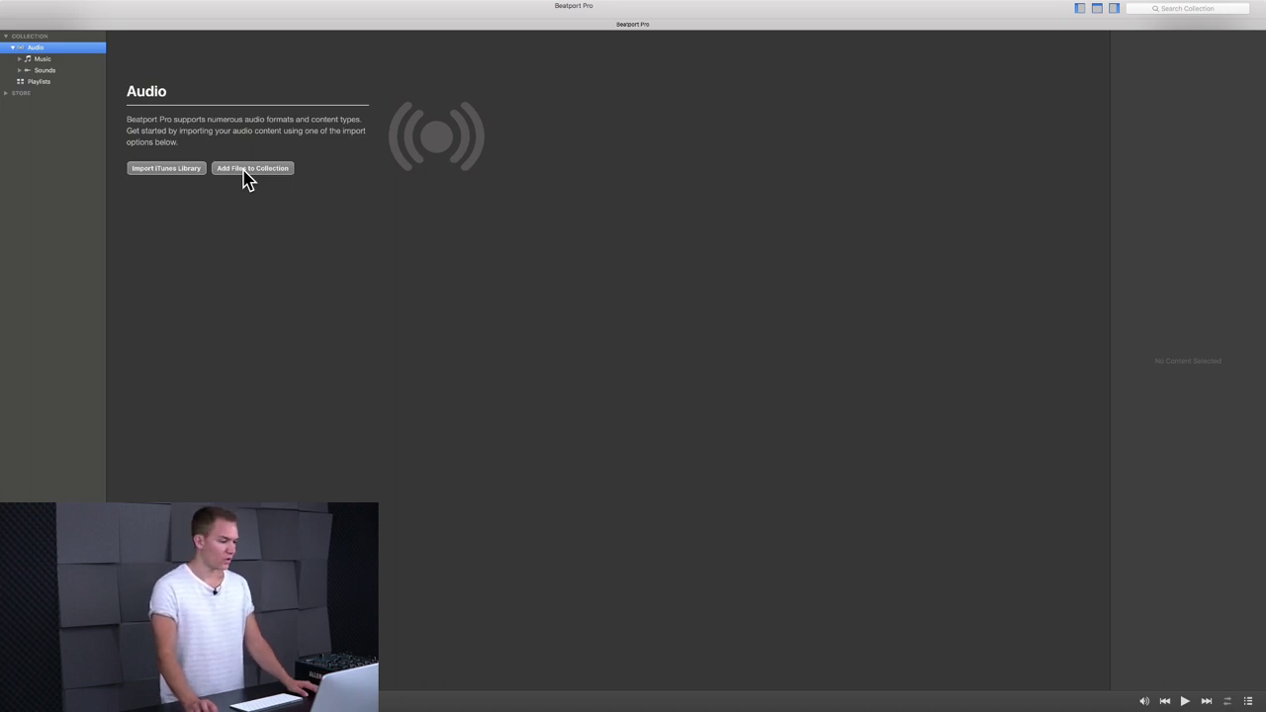
{"action": "left_click", "coordinate": [45, 83]}
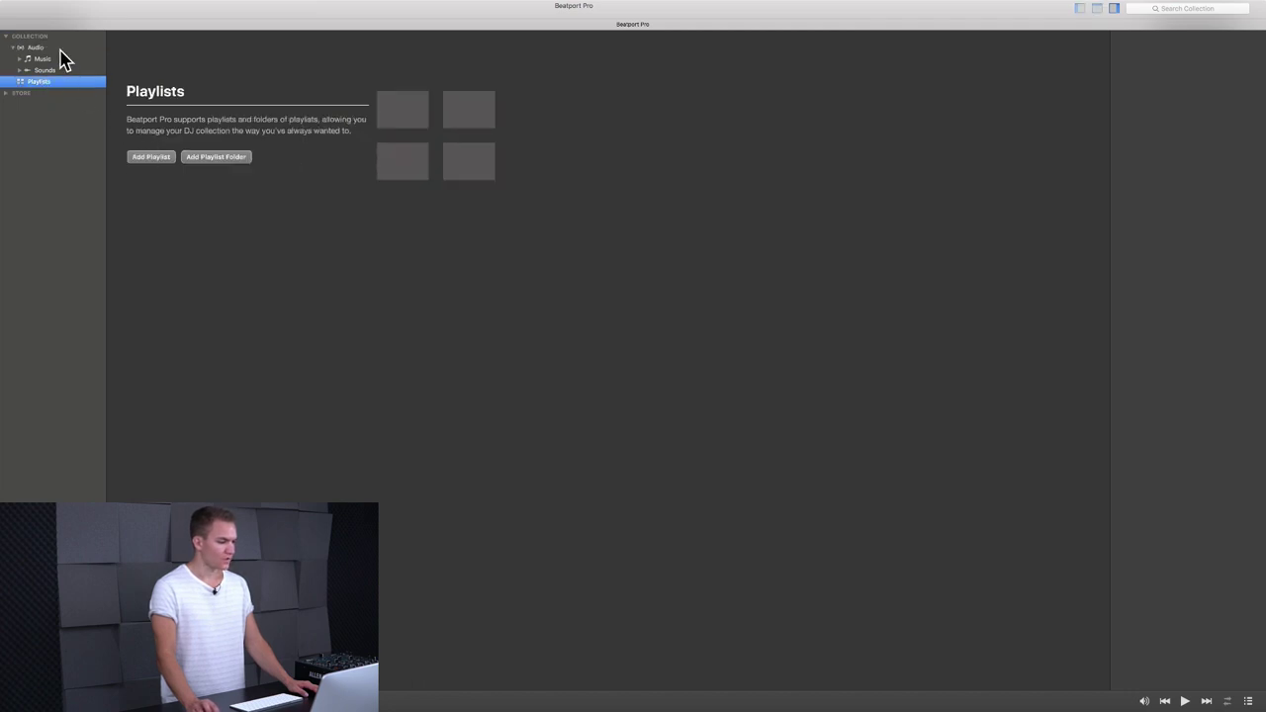
{"action": "left_click", "coordinate": [61, 47]}
{"action": "left_click", "coordinate": [160, 171]}
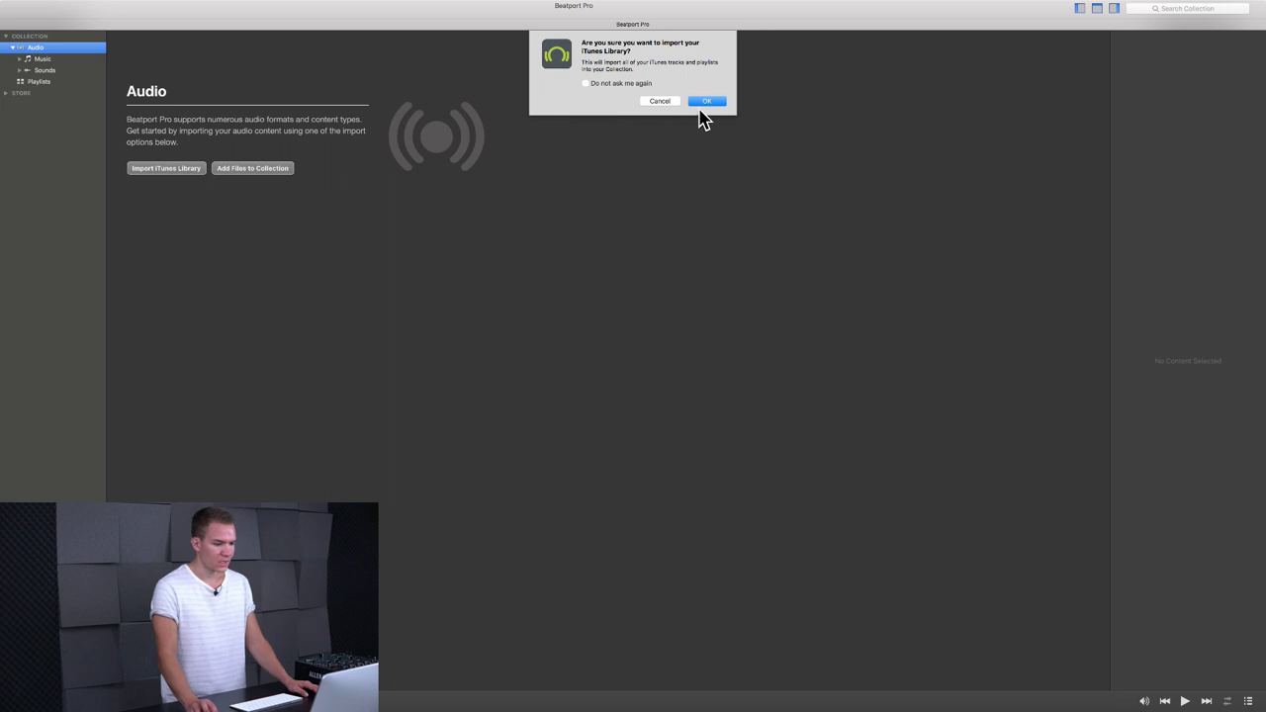
{"action": "left_click", "coordinate": [706, 103]}
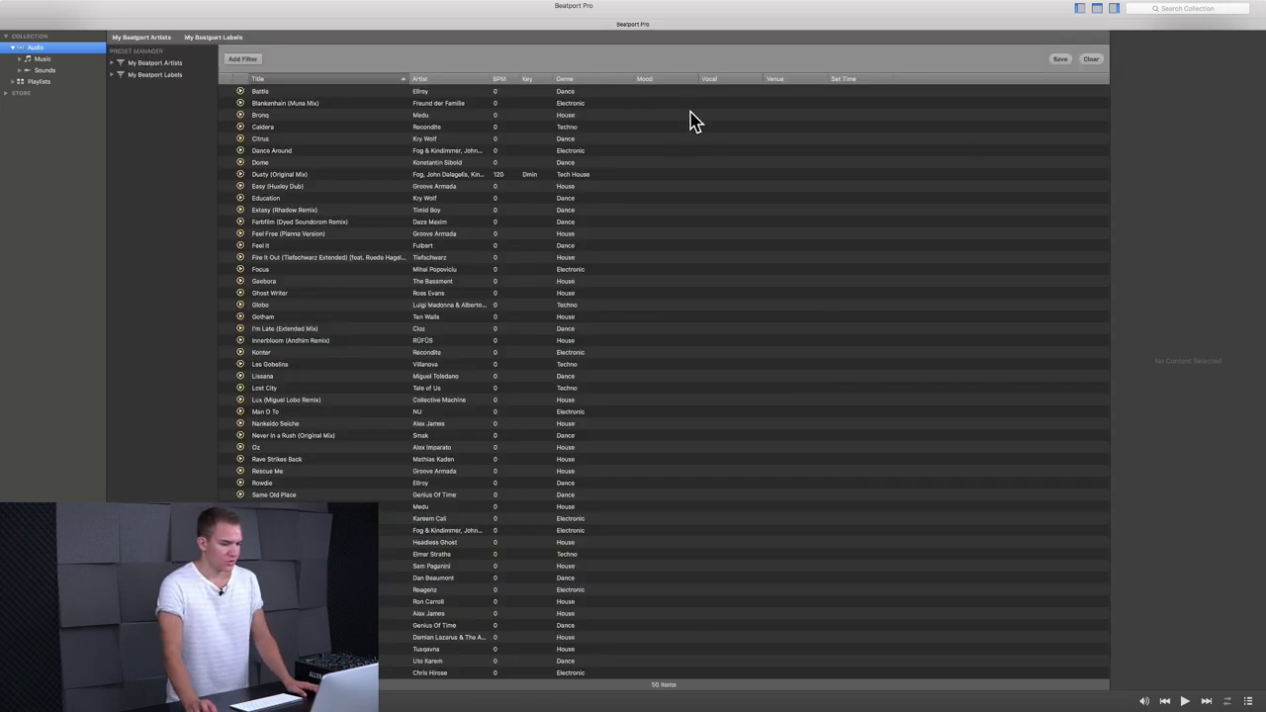
Step: Browse the imported Elektronische Musik playlist, the Tracks category and the full audio list, and expand the Sounds category
{"action": "left_click", "coordinate": [13, 82]}
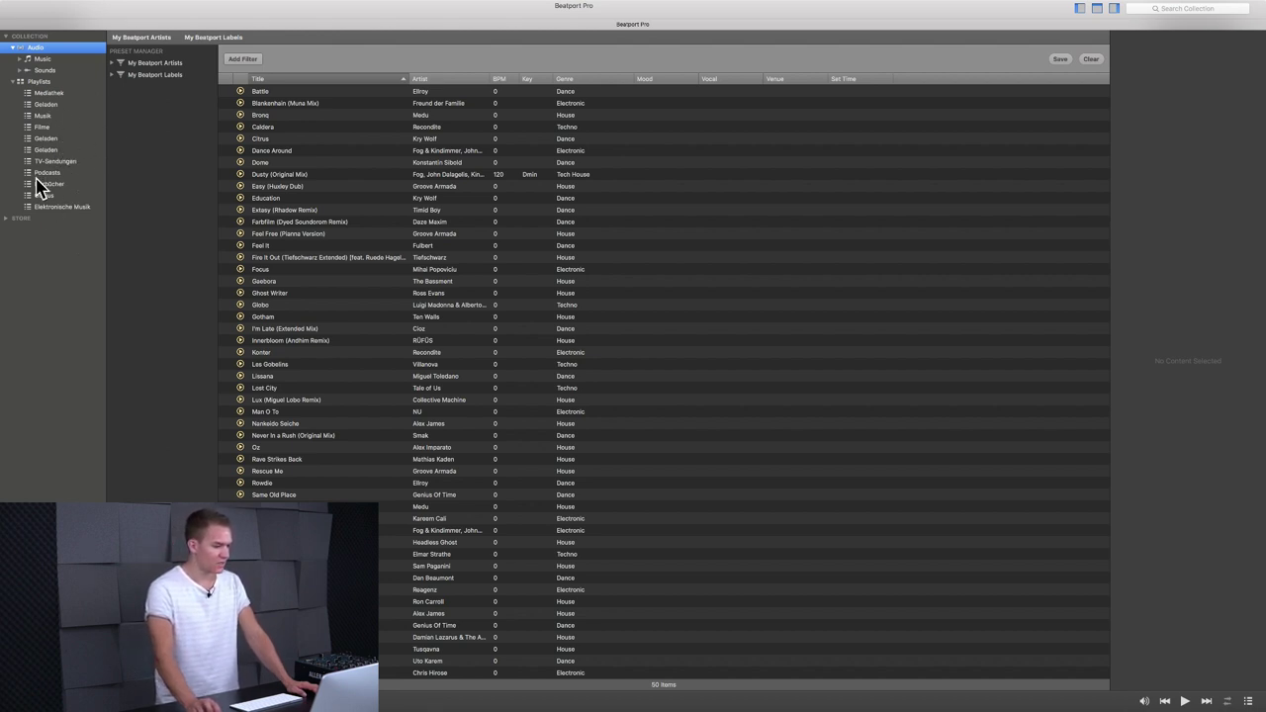
{"action": "left_click", "coordinate": [65, 209]}
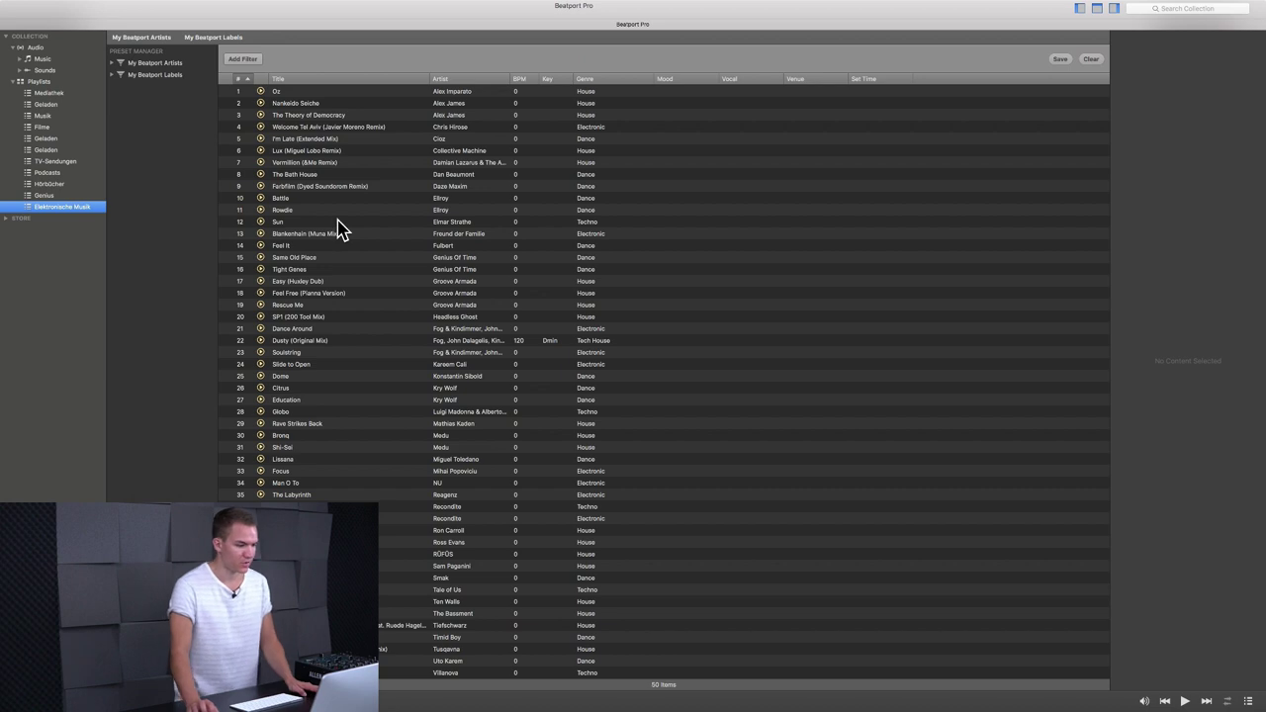
{"action": "scroll", "coordinate": [348, 218], "scroll_direction": "down", "scroll_amount": 1}
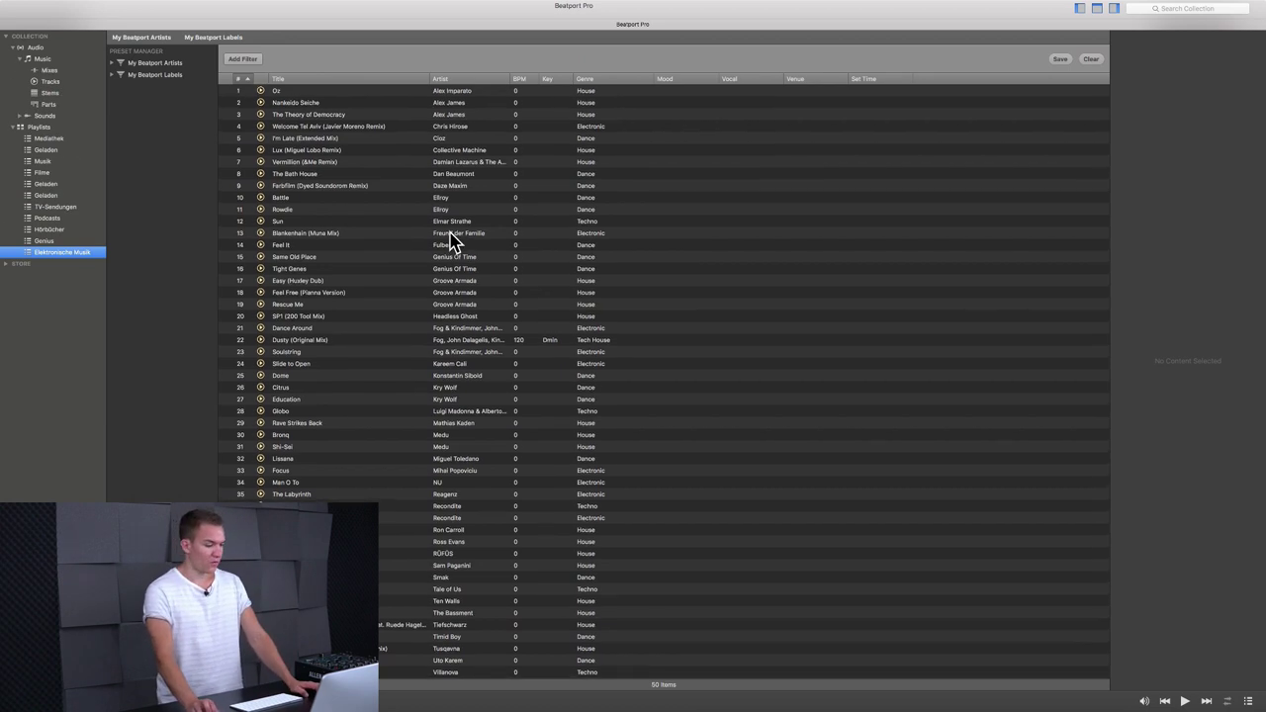
{"action": "left_click", "coordinate": [67, 86]}
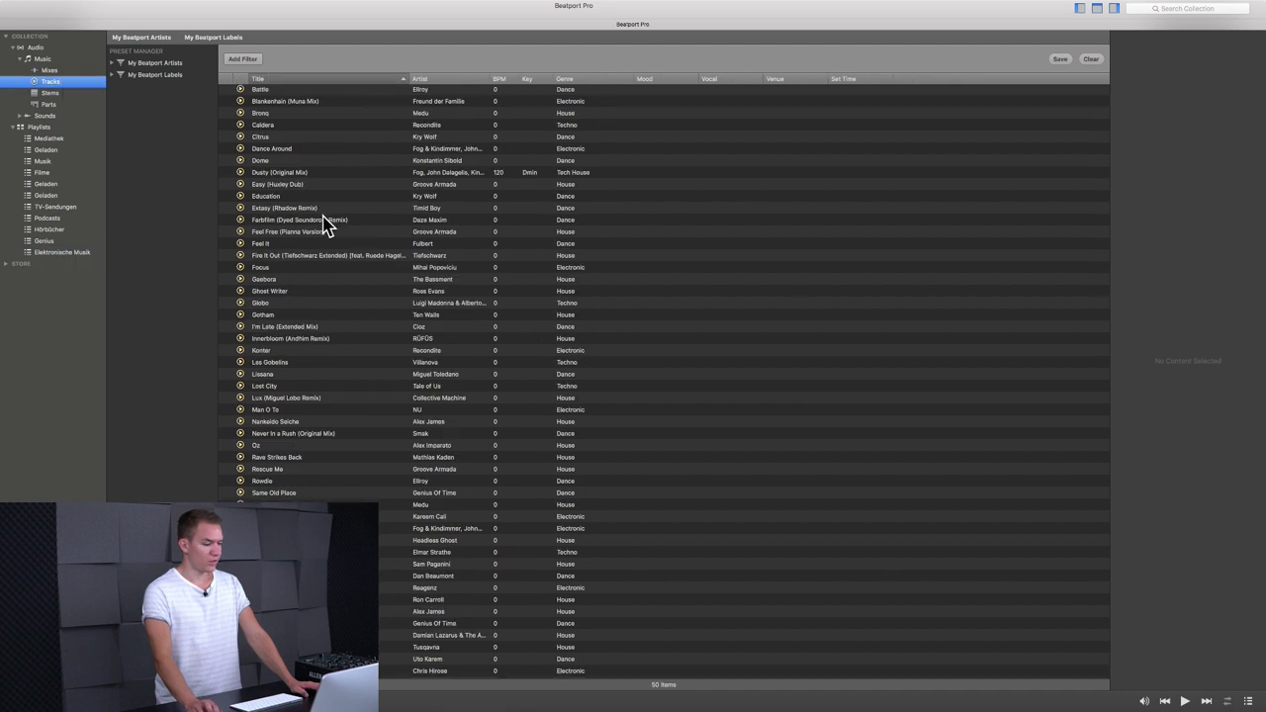
{"action": "left_click", "coordinate": [40, 47]}
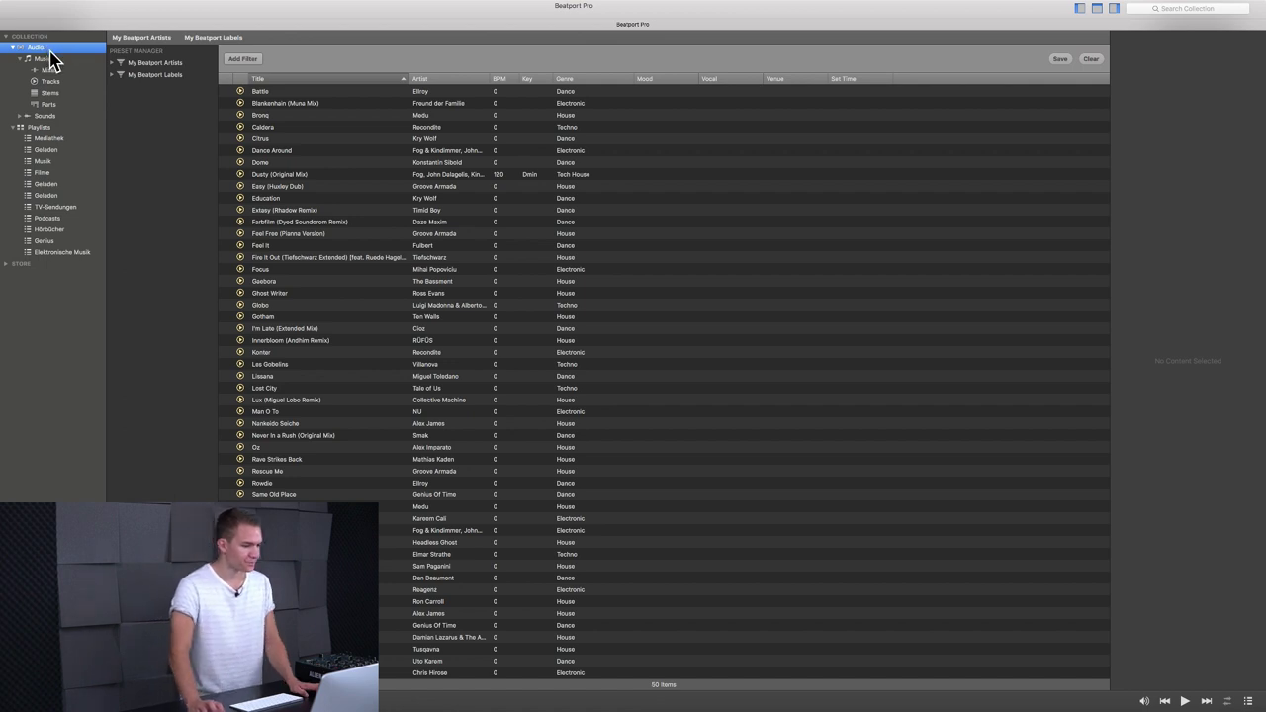
{"action": "left_click", "coordinate": [20, 117]}
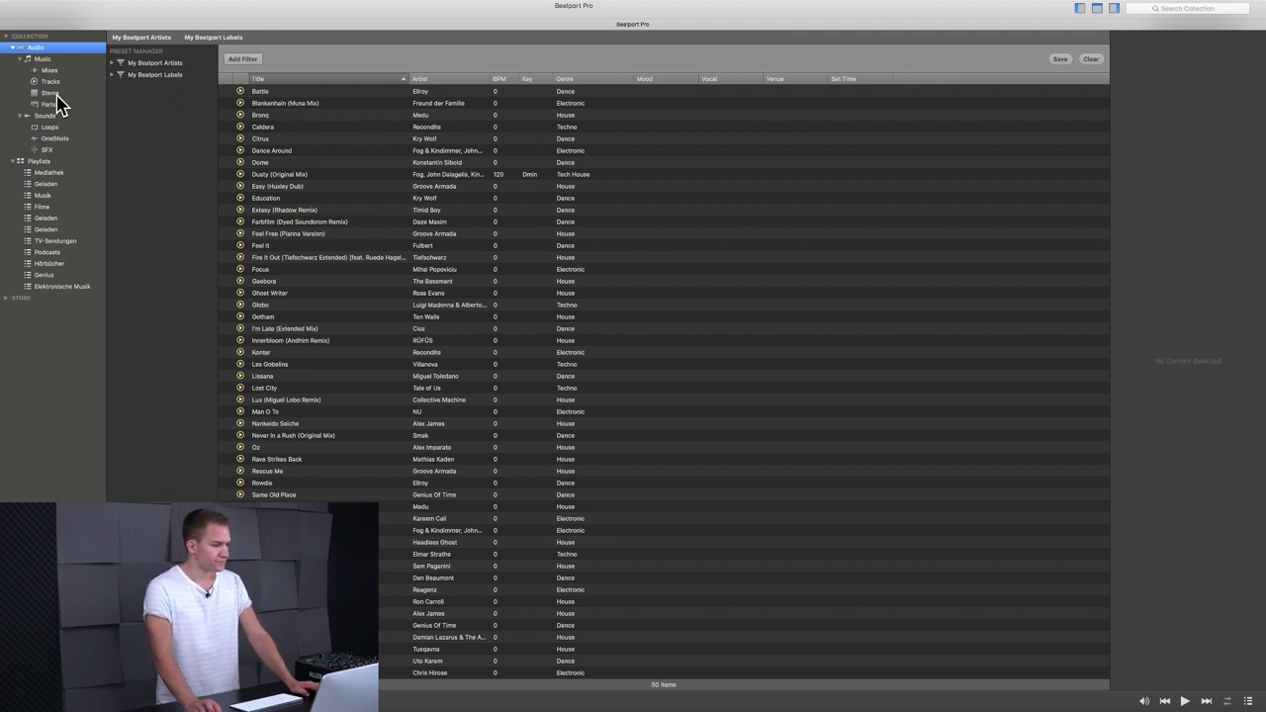
Step: Add all six stem files from the STEMs folder to the Stems collection and show the details of This Feeling
{"action": "left_click", "coordinate": [55, 93]}
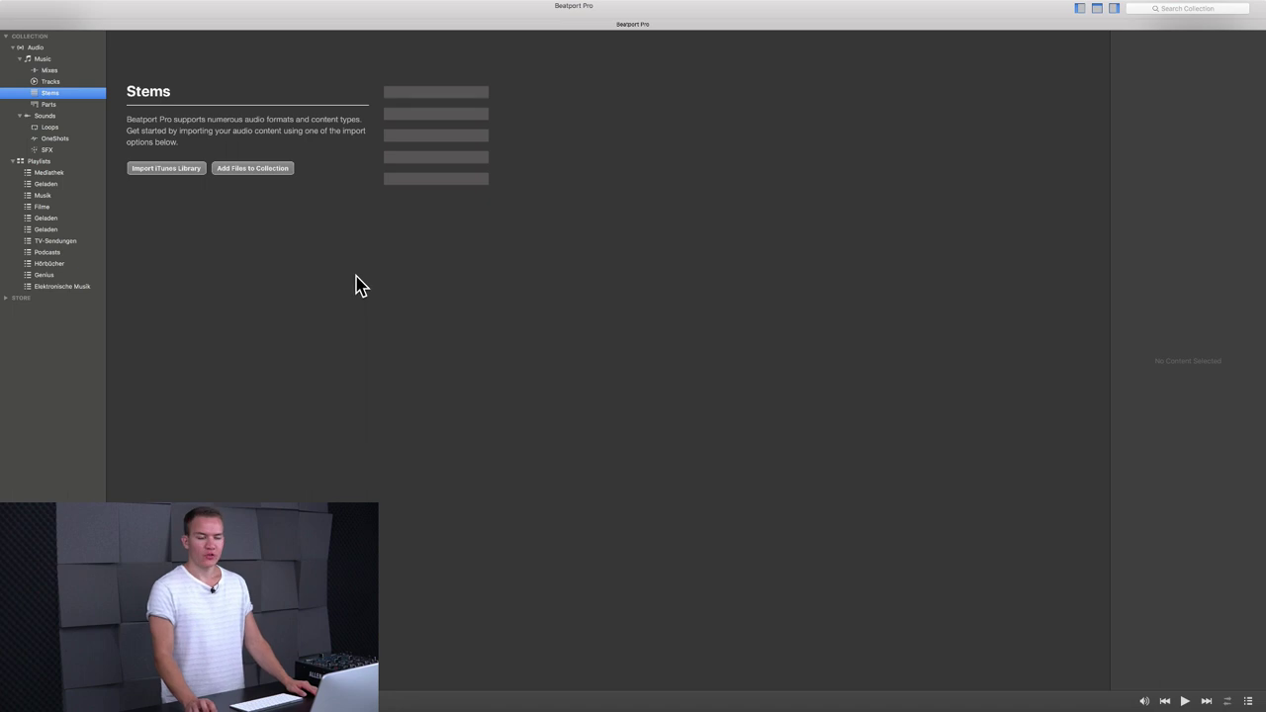
{"action": "left_click", "coordinate": [276, 170]}
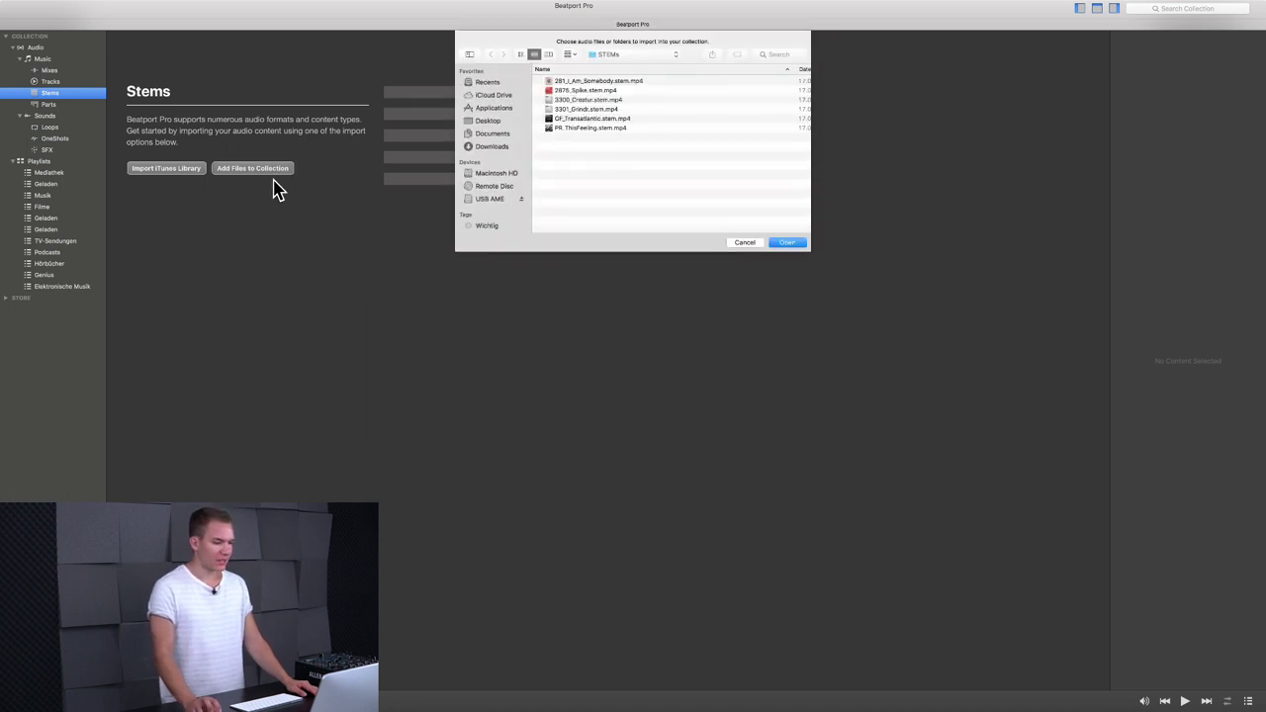
{"action": "left_click_drag", "start_coordinate": [626, 139], "coordinate": [582, 83]}
{"action": "left_click", "coordinate": [781, 243]}
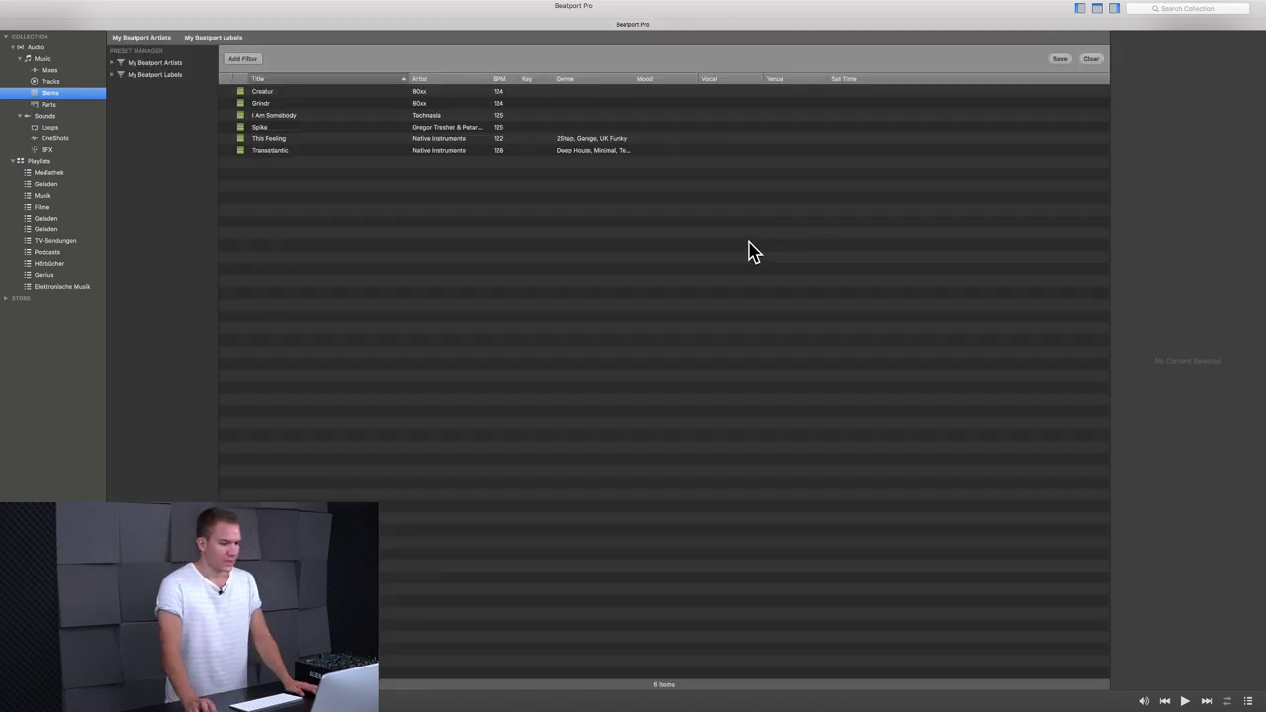
{"action": "left_click", "coordinate": [453, 140]}
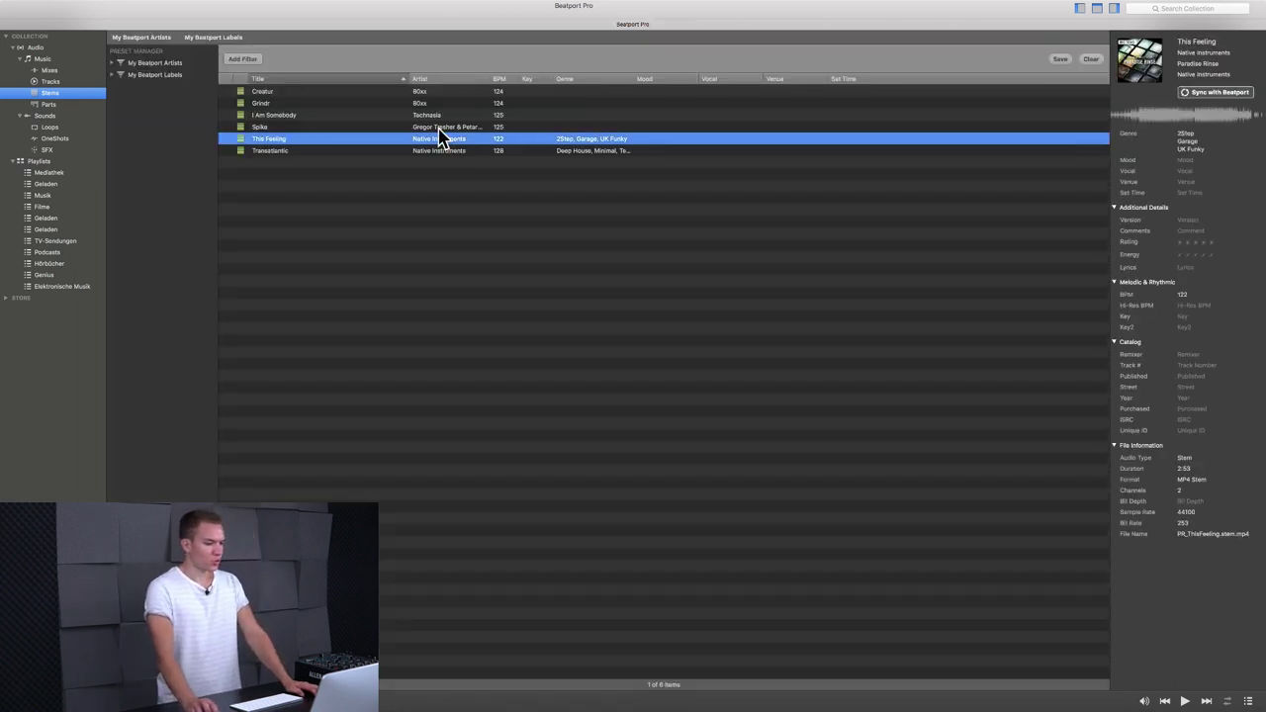
Step: Sync the metadata of the track Dusty (Original Mix) with its matching Beatport catalog entry, keeping all metadata frames selected
{"action": "left_click", "coordinate": [50, 83]}
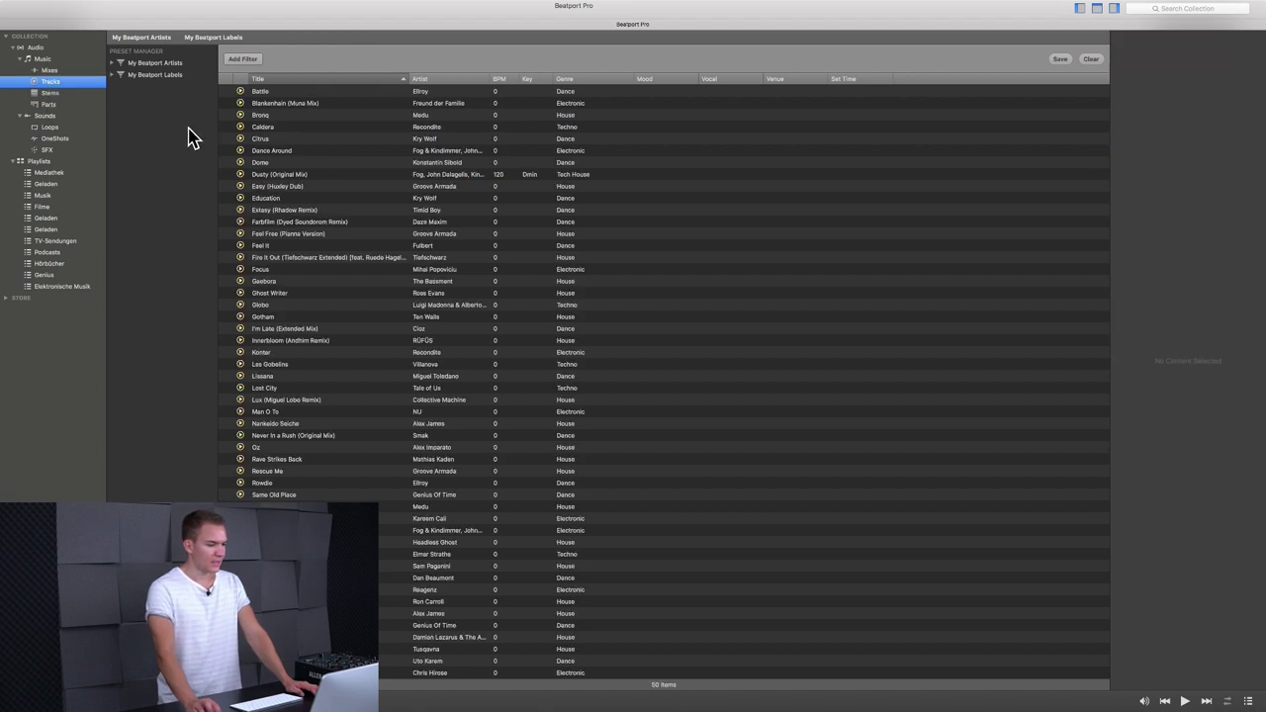
{"action": "left_click", "coordinate": [462, 165]}
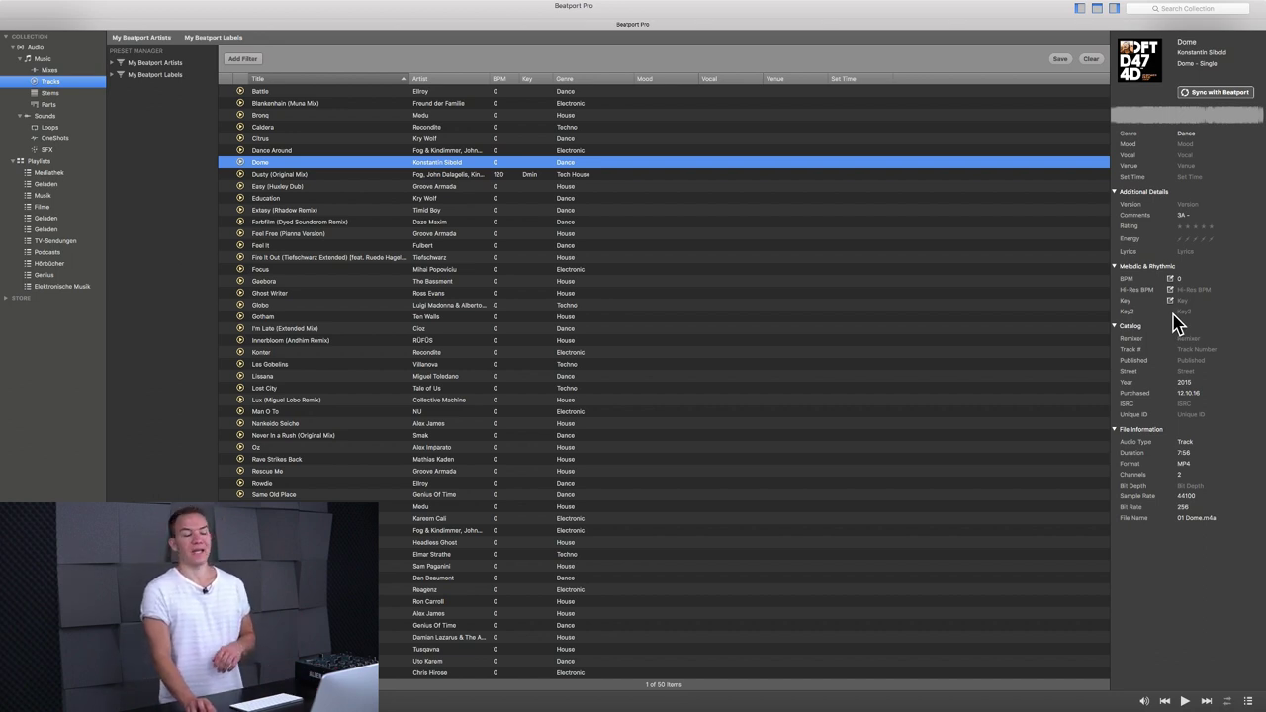
{"action": "key", "text": "Down"}
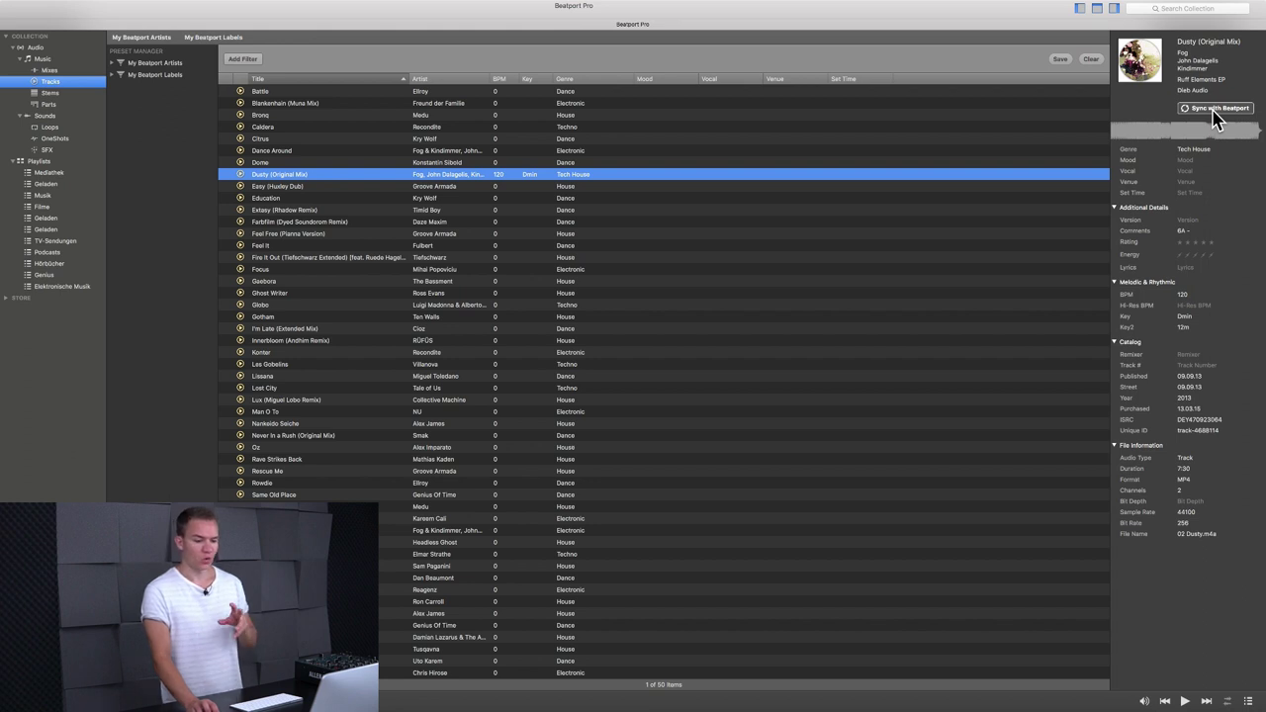
{"action": "left_click", "coordinate": [1213, 110]}
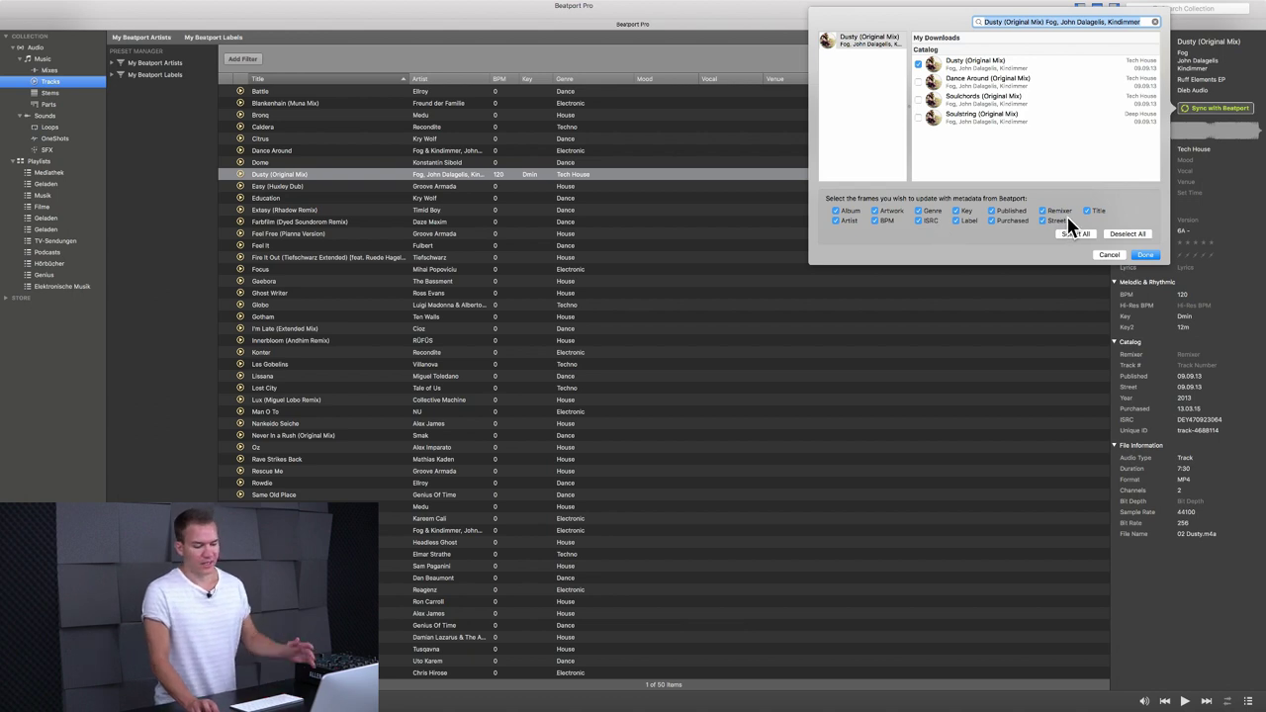
{"action": "left_click", "coordinate": [1146, 256]}
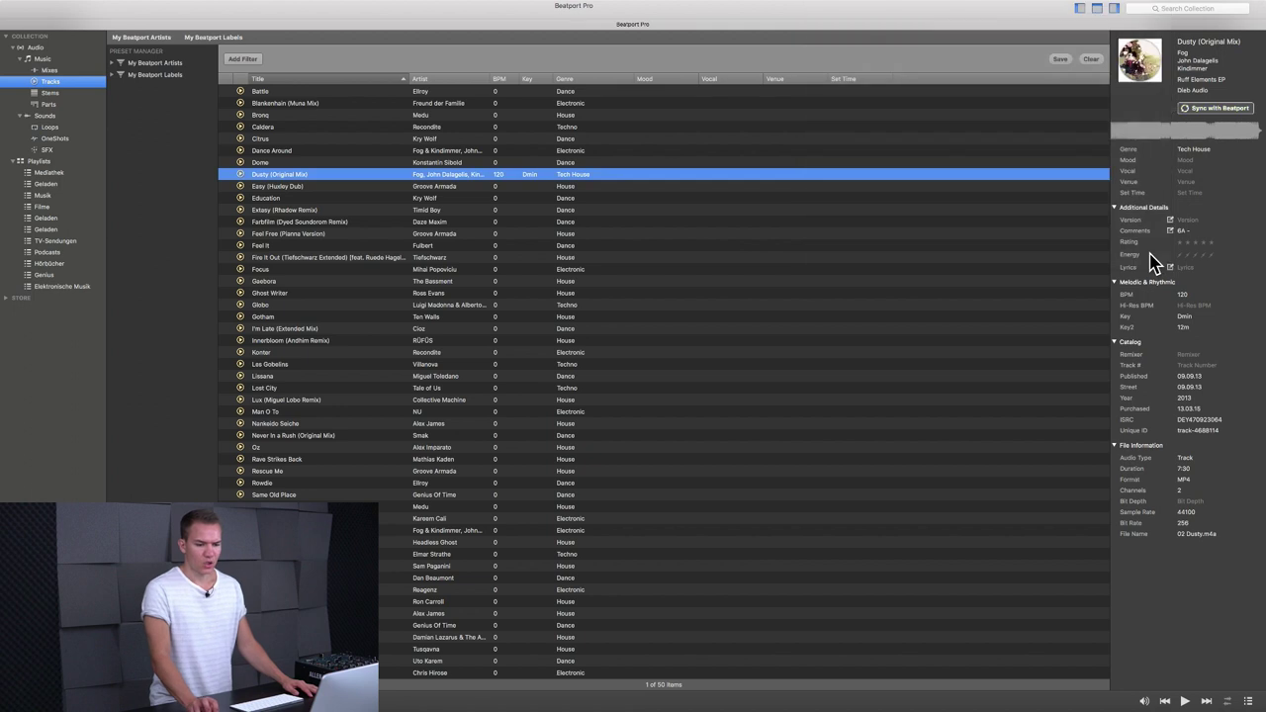
Step: Review the Mood and Vocal tags available for Dusty (Original Mix) without assigning any
{"action": "left_click", "coordinate": [1170, 160]}
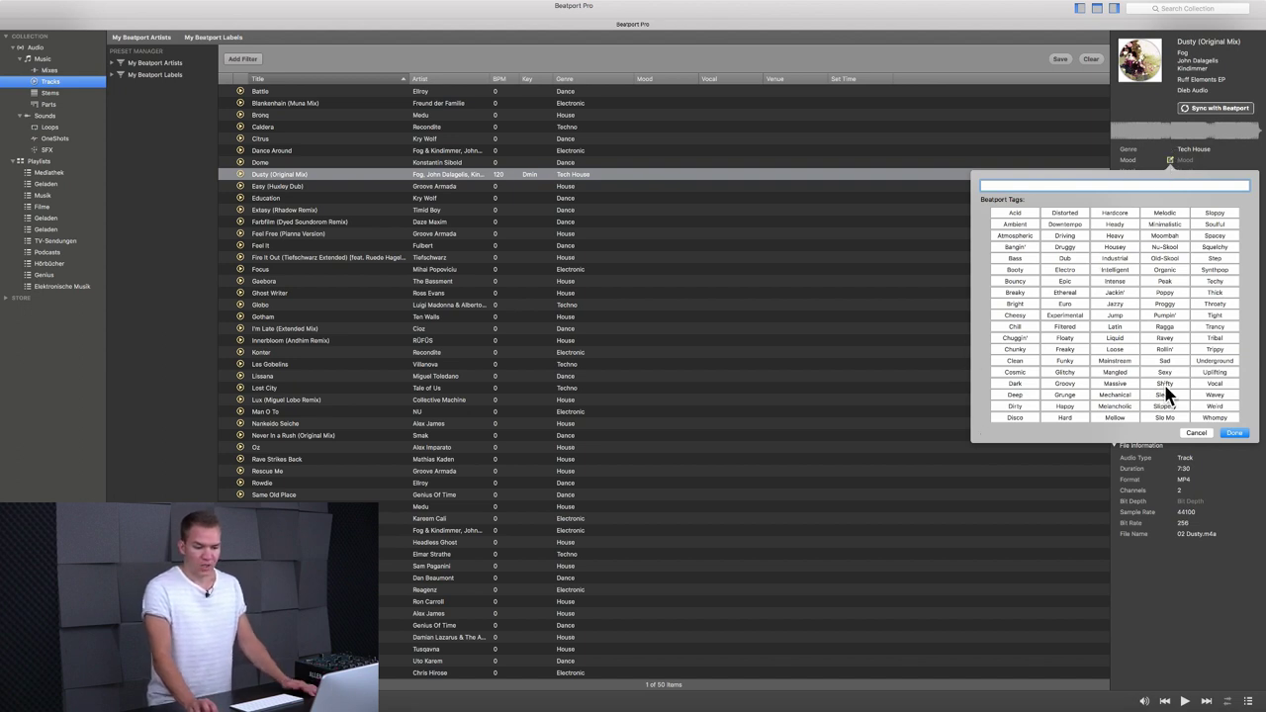
{"action": "left_click", "coordinate": [1235, 433]}
{"action": "left_click", "coordinate": [1171, 172]}
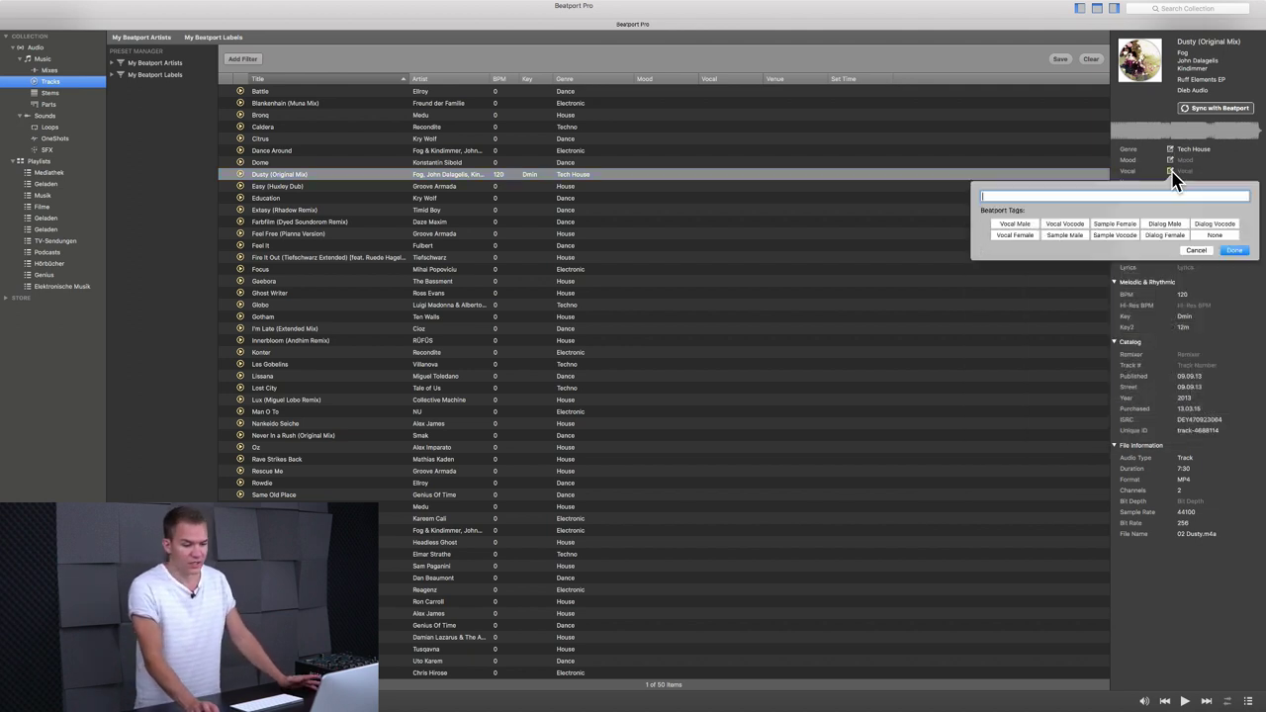
{"action": "left_click", "coordinate": [1236, 250]}
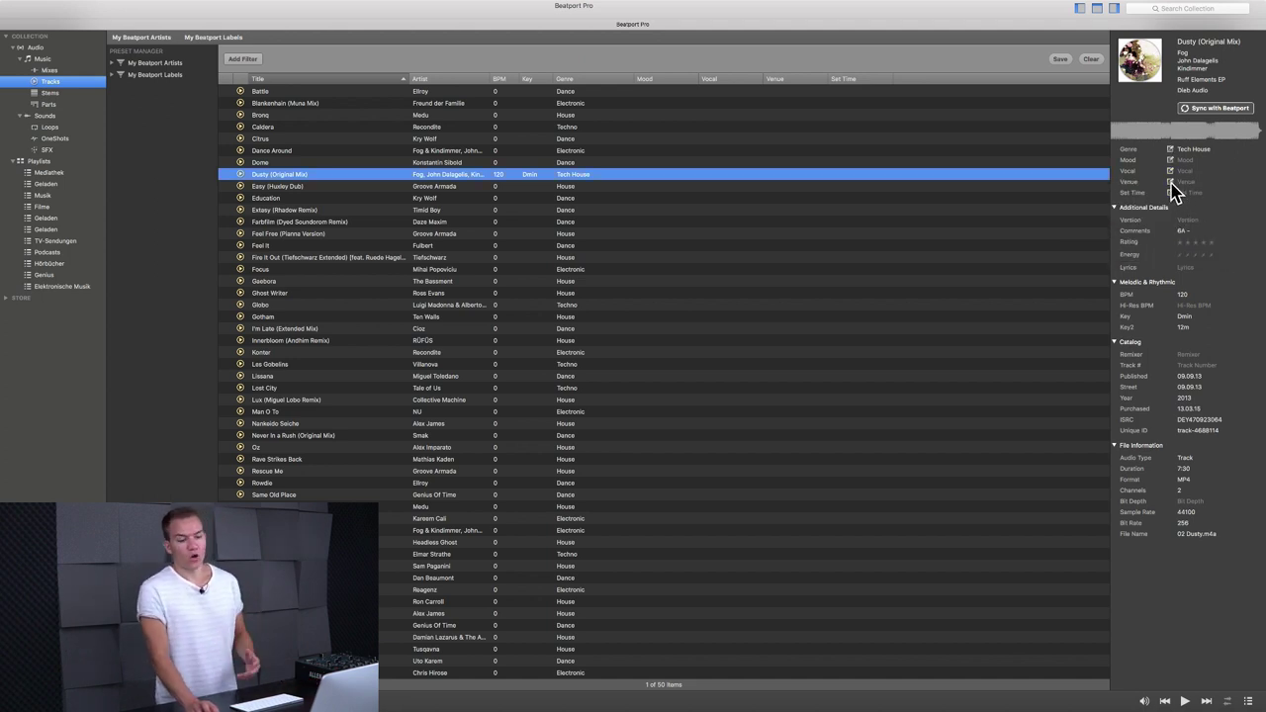
Step: Tag Dusty (Original Mix) with the venues Outdoor and Darkroom and the set time Closer
{"action": "left_click", "coordinate": [1171, 184]}
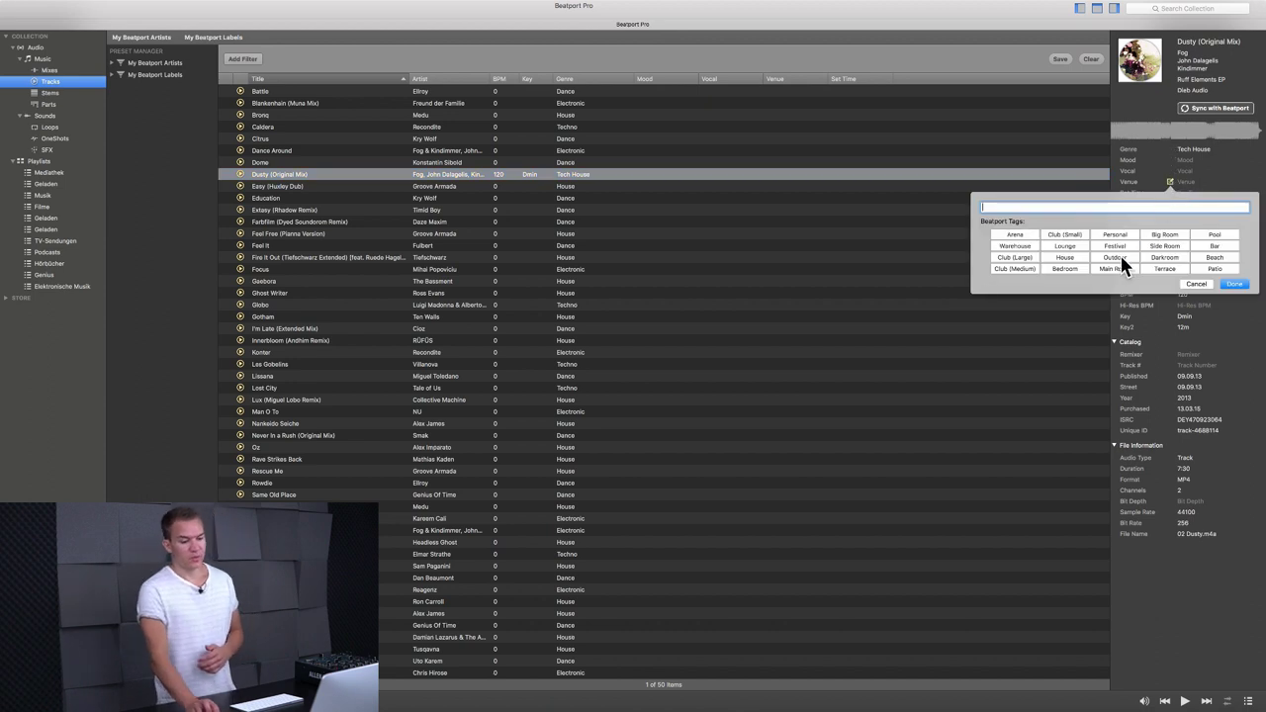
{"action": "left_click", "coordinate": [1118, 257]}
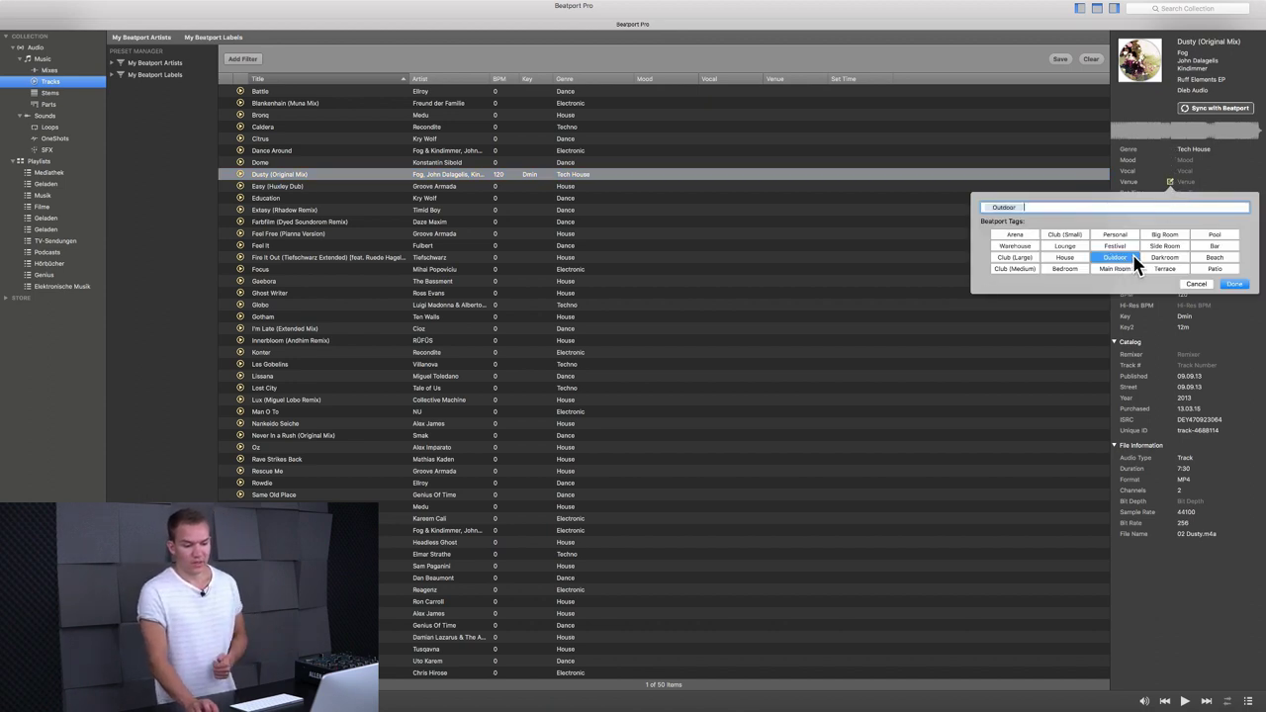
{"action": "left_click", "coordinate": [1160, 260]}
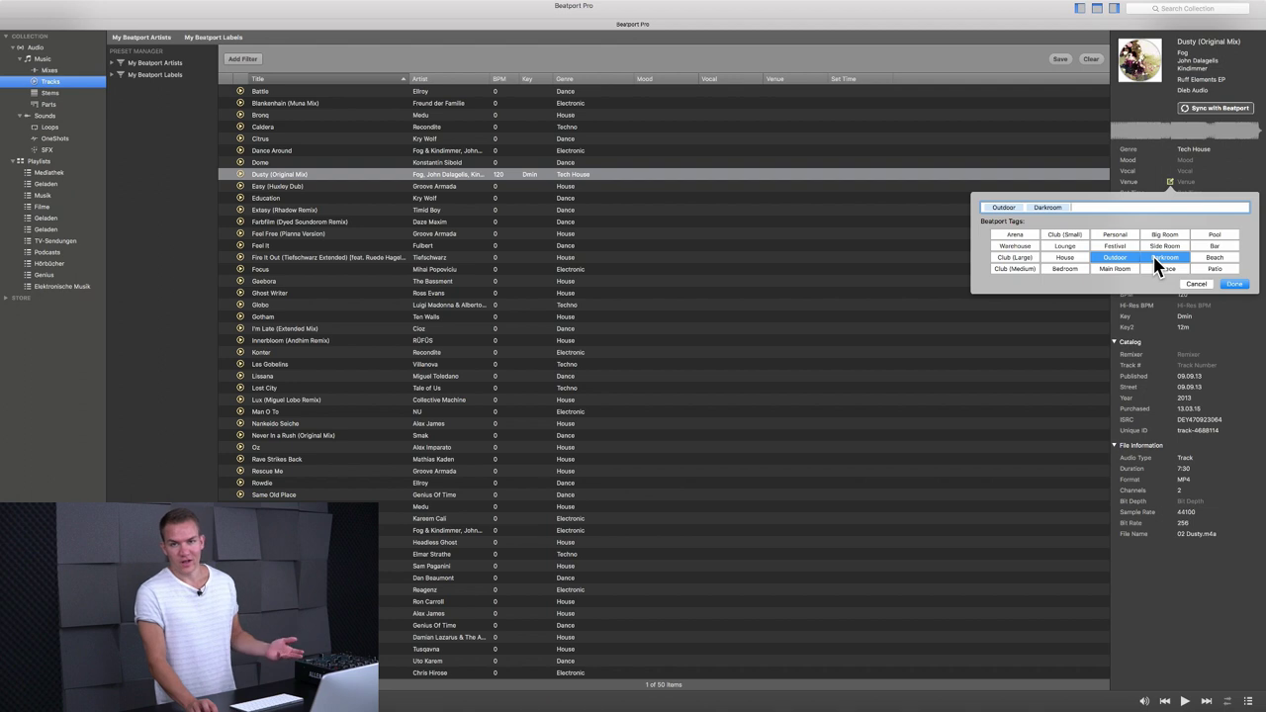
{"action": "left_click", "coordinate": [1234, 284]}
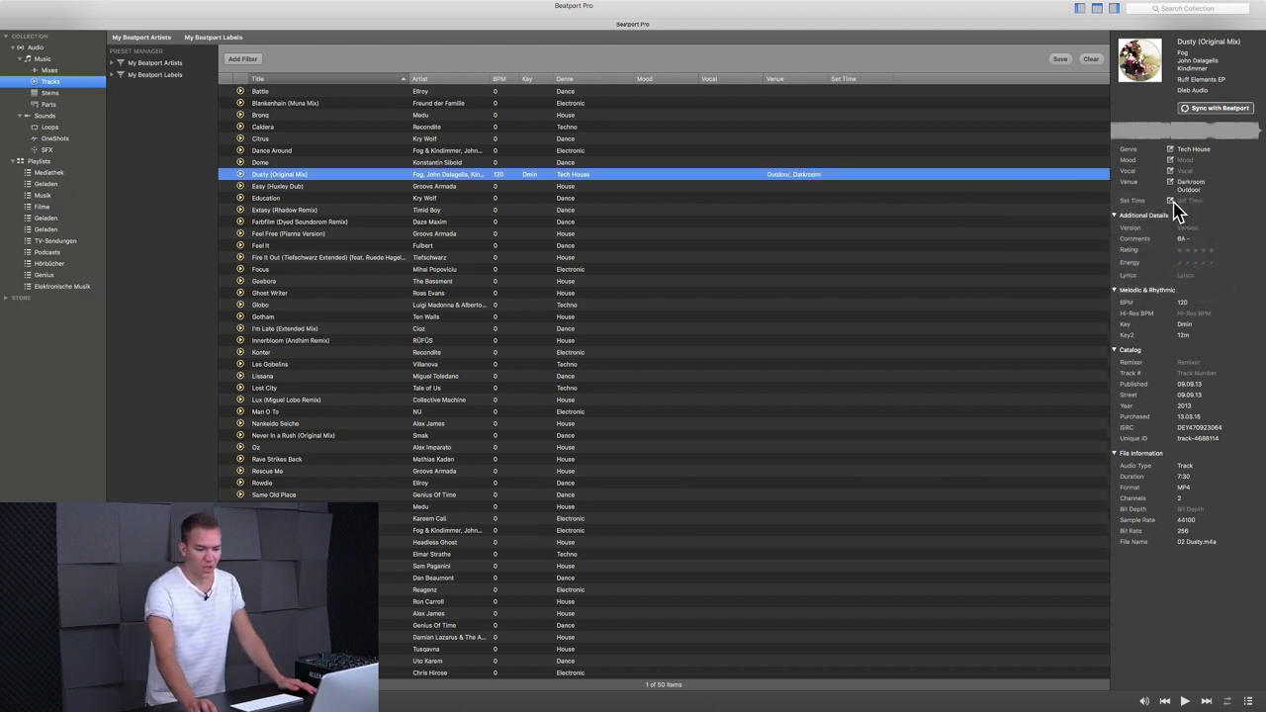
{"action": "left_click", "coordinate": [1172, 200]}
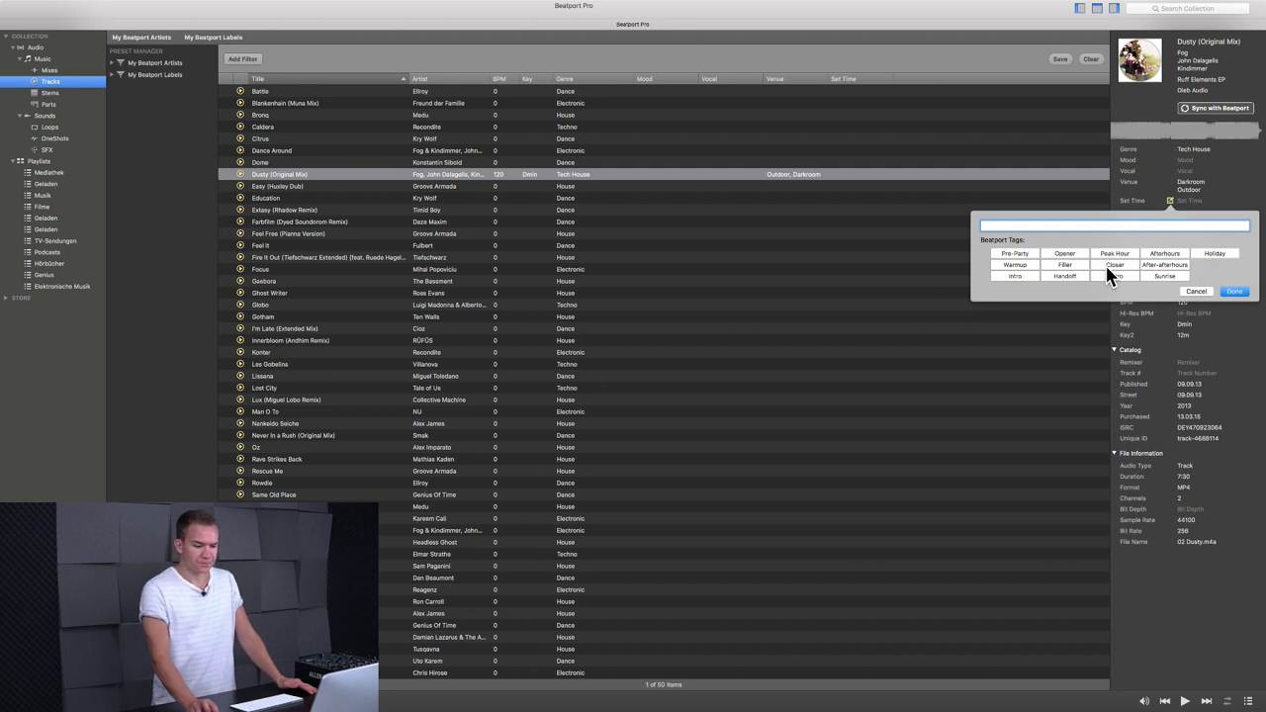
{"action": "left_click", "coordinate": [1105, 263]}
{"action": "left_click", "coordinate": [1234, 292]}
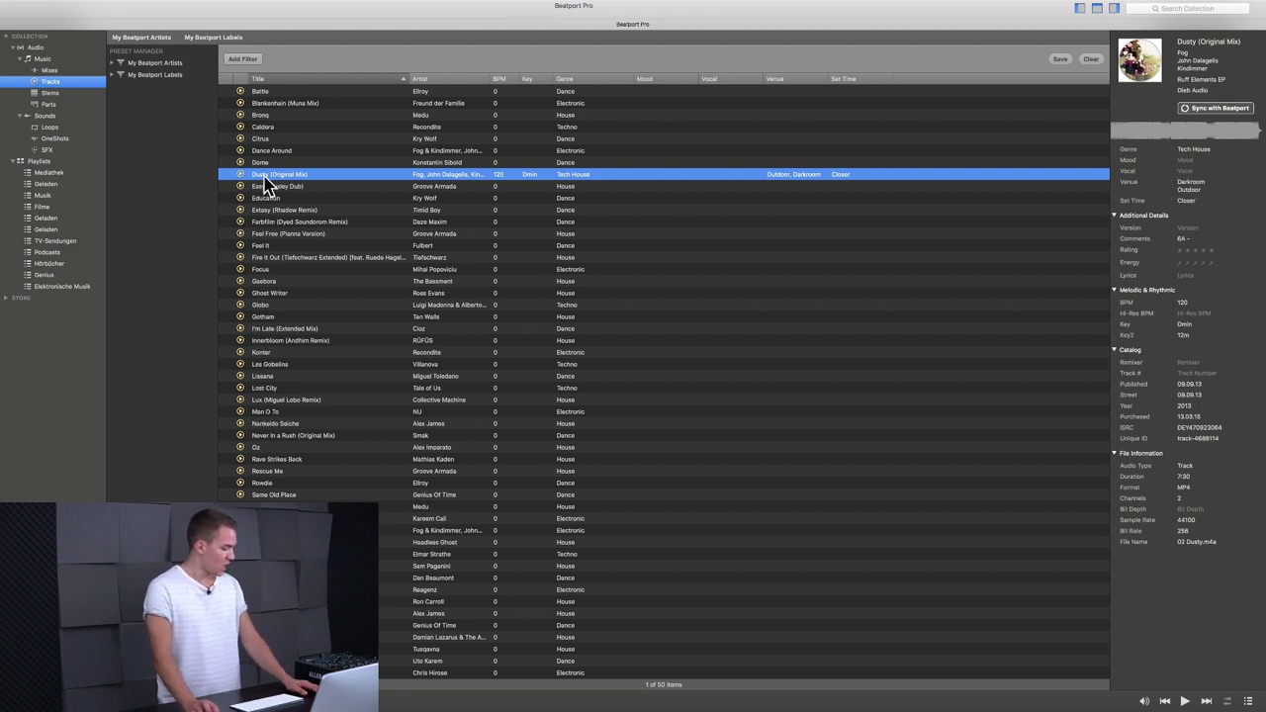
Step: Play Dusty (Original Mix) and inspect its enlarged waveform and the play queue
{"action": "key", "text": "space"}
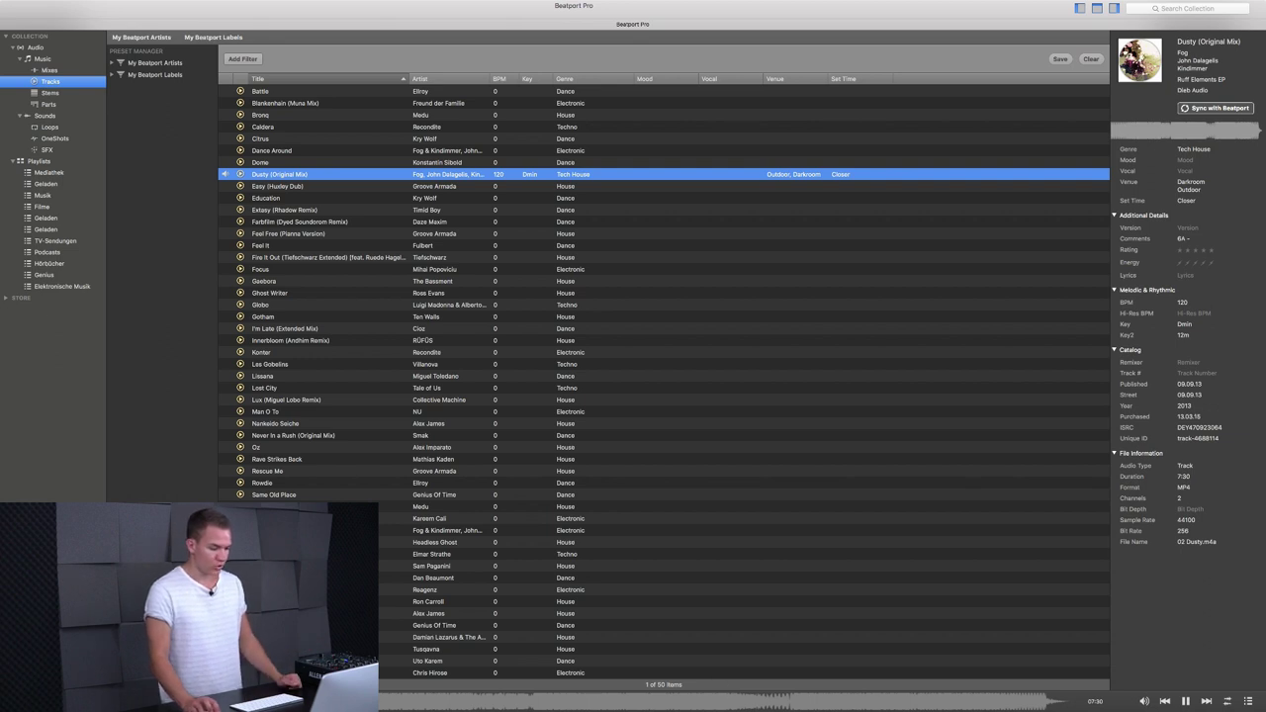
{"action": "left_click", "coordinate": [1229, 701]}
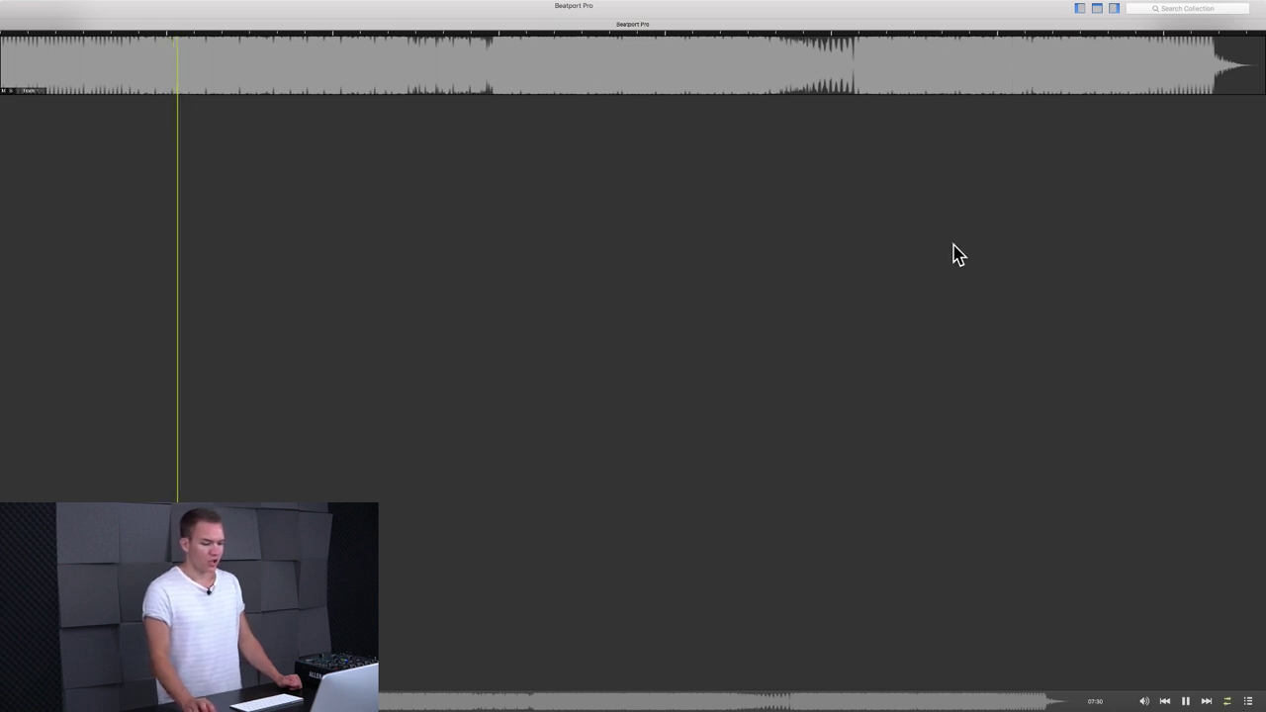
{"action": "left_click", "coordinate": [1228, 701]}
{"action": "left_click", "coordinate": [1248, 700]}
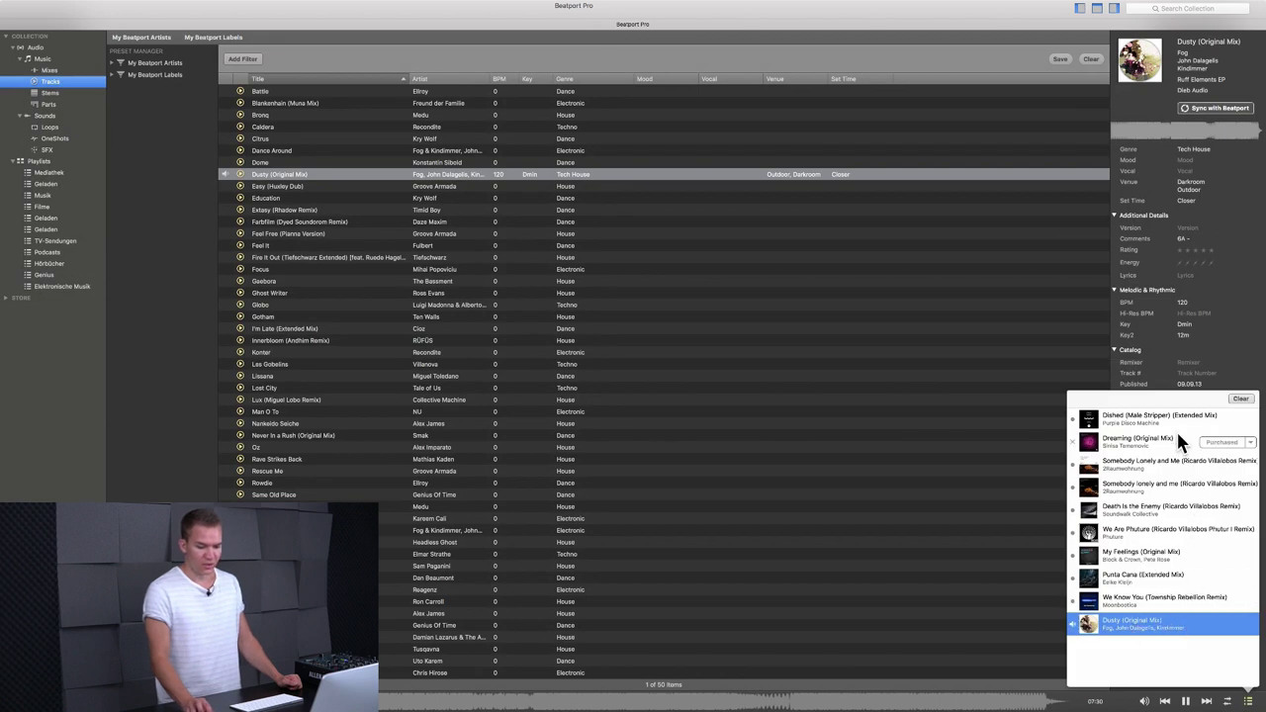
{"action": "left_click", "coordinate": [1248, 701]}
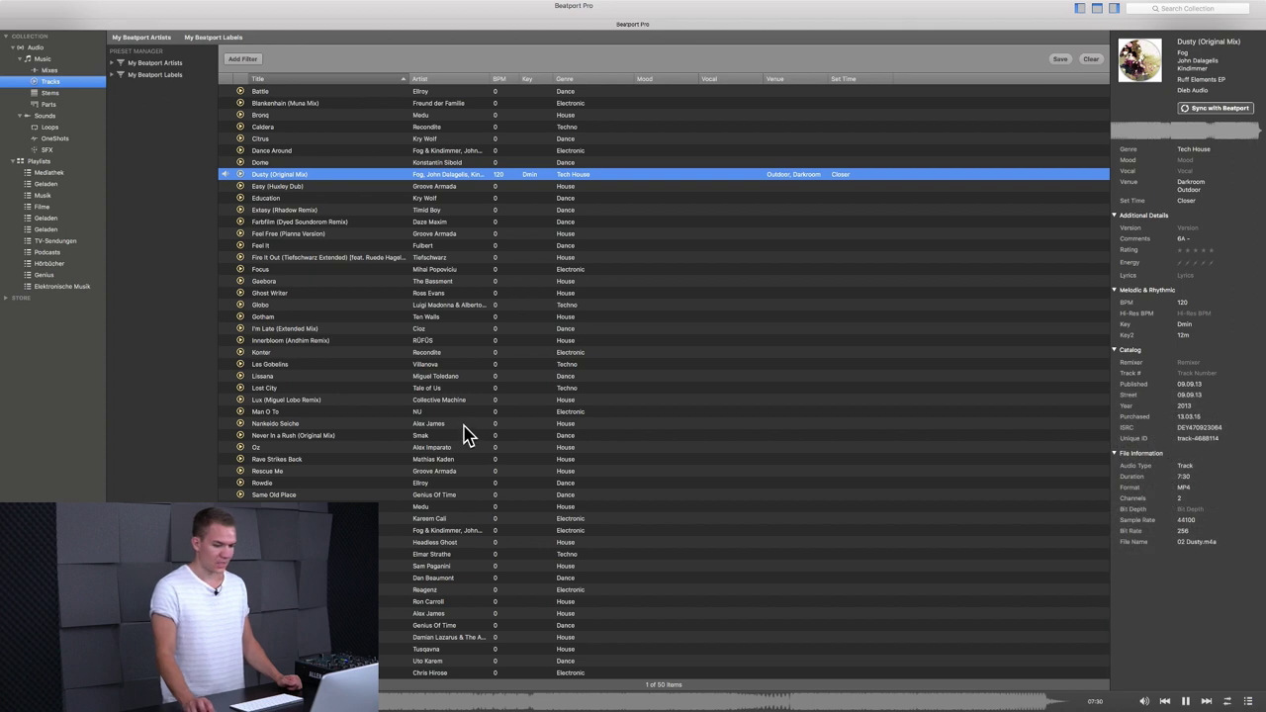
{"action": "left_click", "coordinate": [408, 341]}
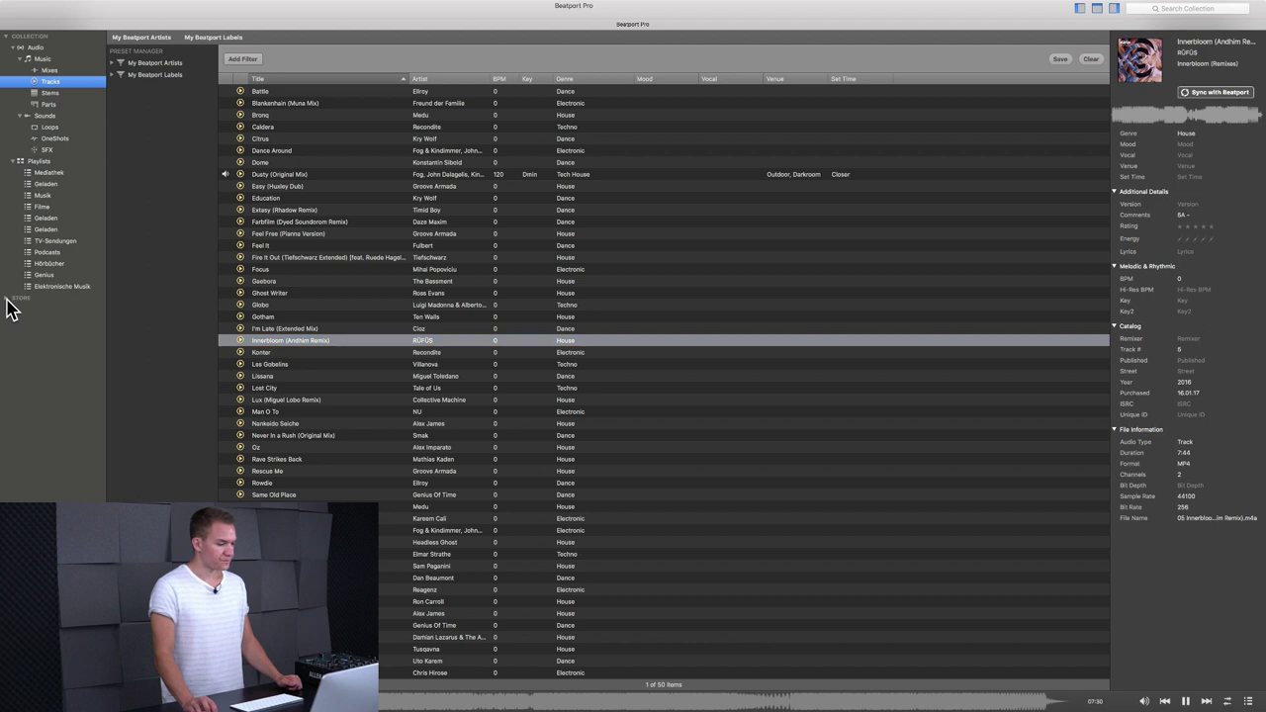
Step: Open the store's Audio catalog and preview Selecao feat. Shovell (Original Mix)
{"action": "left_click", "coordinate": [10, 299]}
{"action": "left_click", "coordinate": [36, 309]}
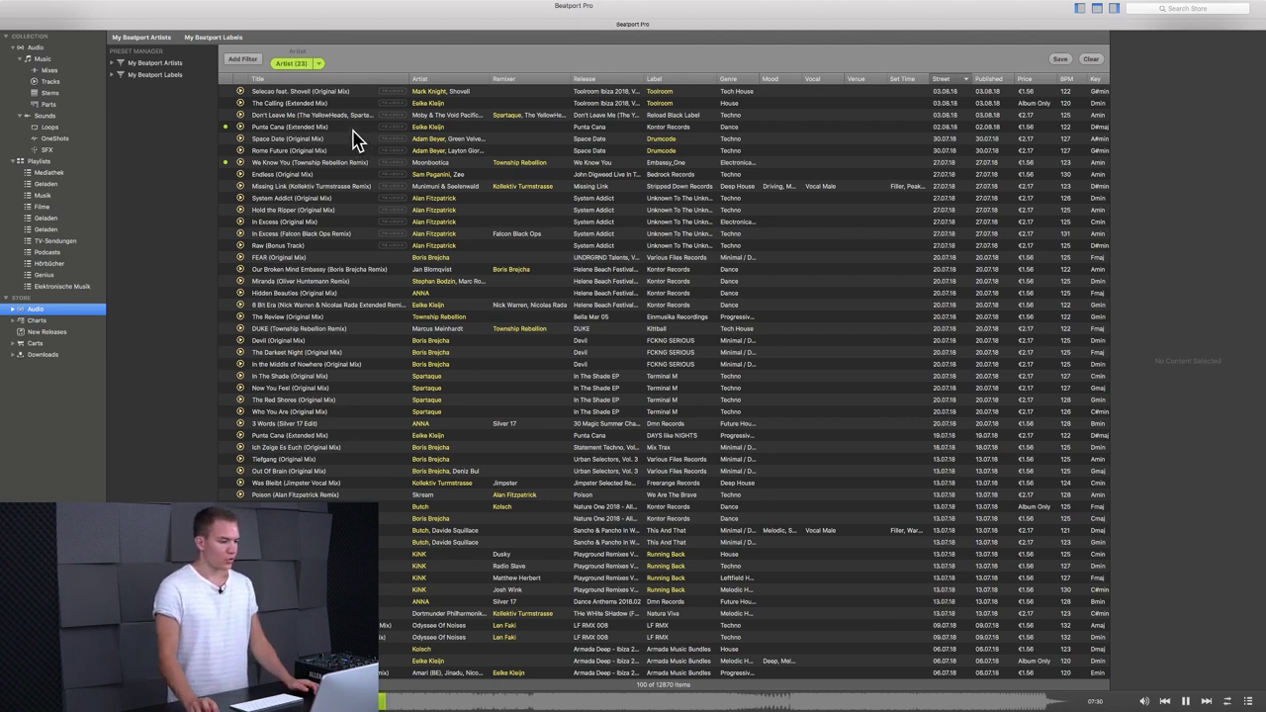
{"action": "left_click", "coordinate": [330, 92]}
{"action": "double_click", "coordinate": [330, 92]}
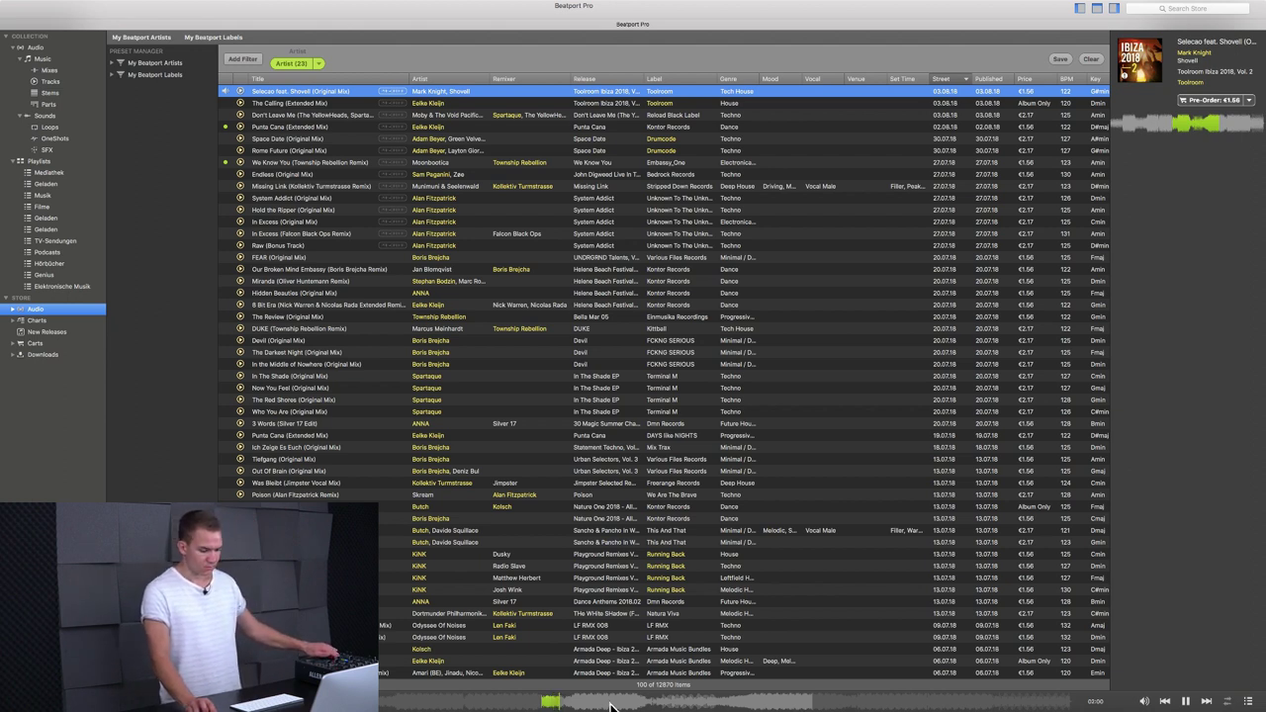
Step: Skip ahead in the preview of Selecao feat. Shovell (Original Mix) and look through the artist-filtered store tracks
{"action": "left_click", "coordinate": [691, 705]}
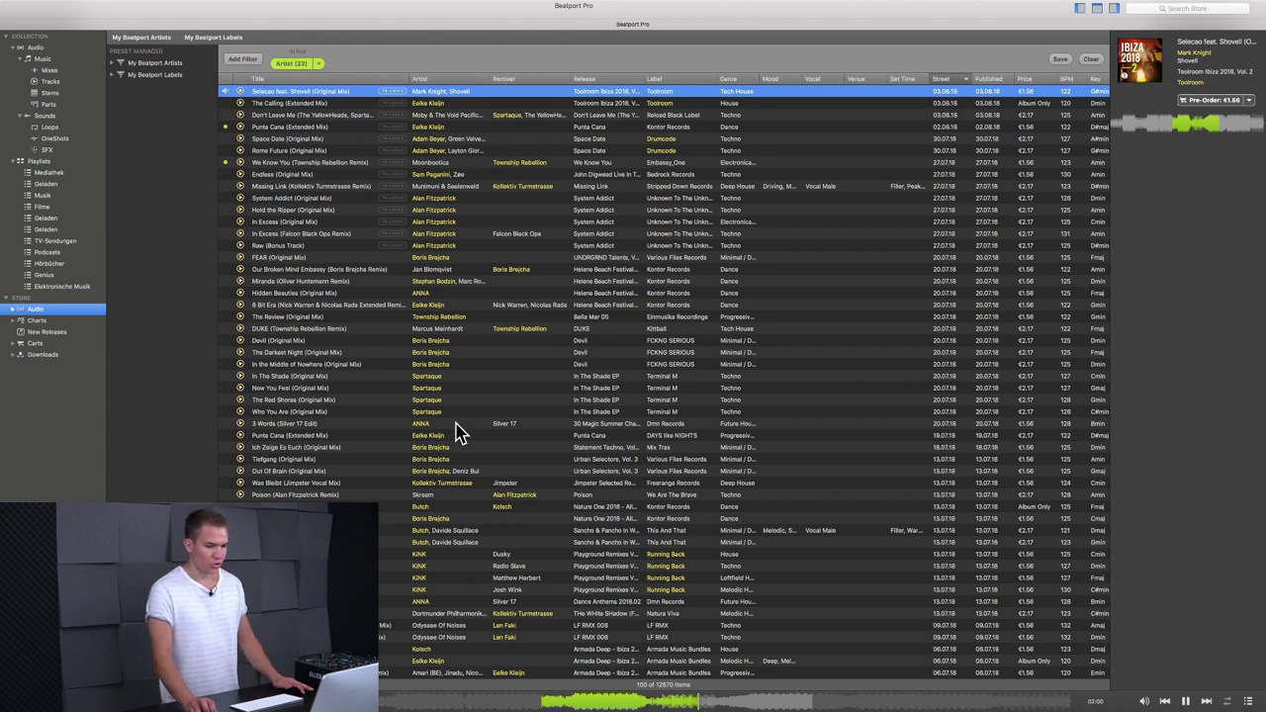
{"action": "scroll", "coordinate": [457, 433], "scroll_direction": "down", "scroll_amount": 5}
{"action": "scroll", "coordinate": [458, 432], "scroll_direction": "down", "scroll_amount": 15}
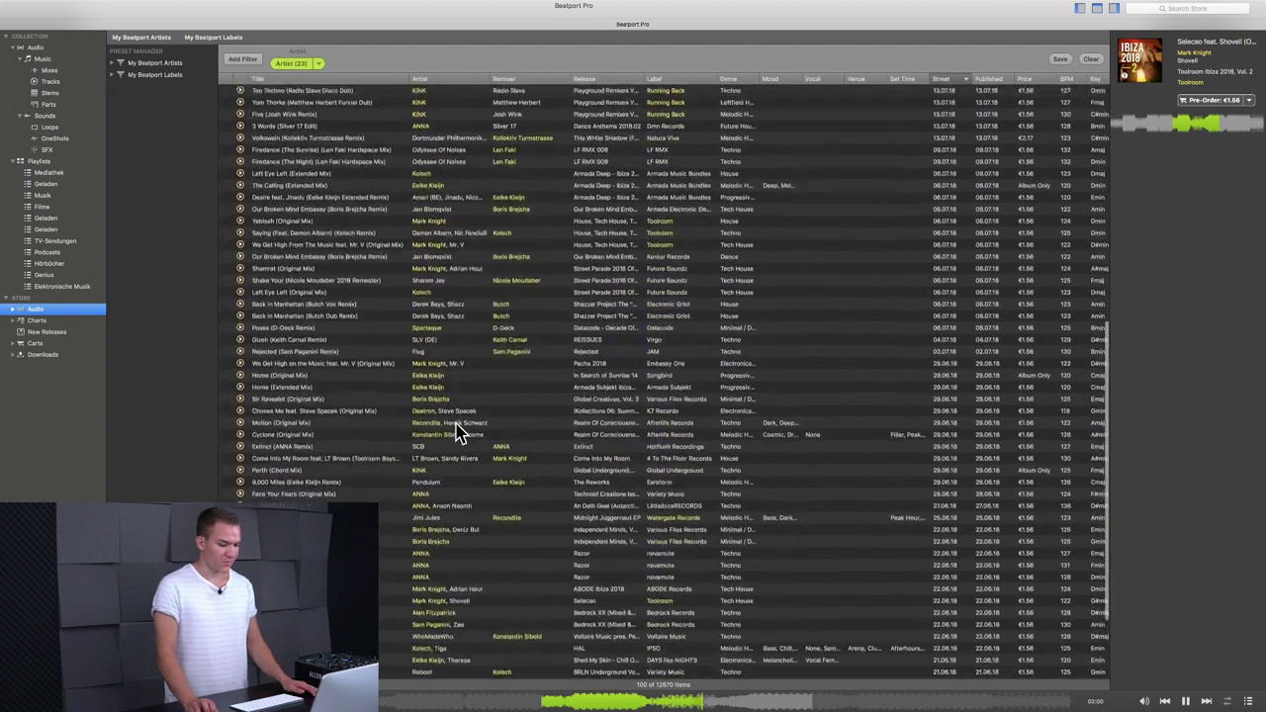
{"action": "scroll", "coordinate": [457, 432], "scroll_direction": "up", "scroll_amount": 20}
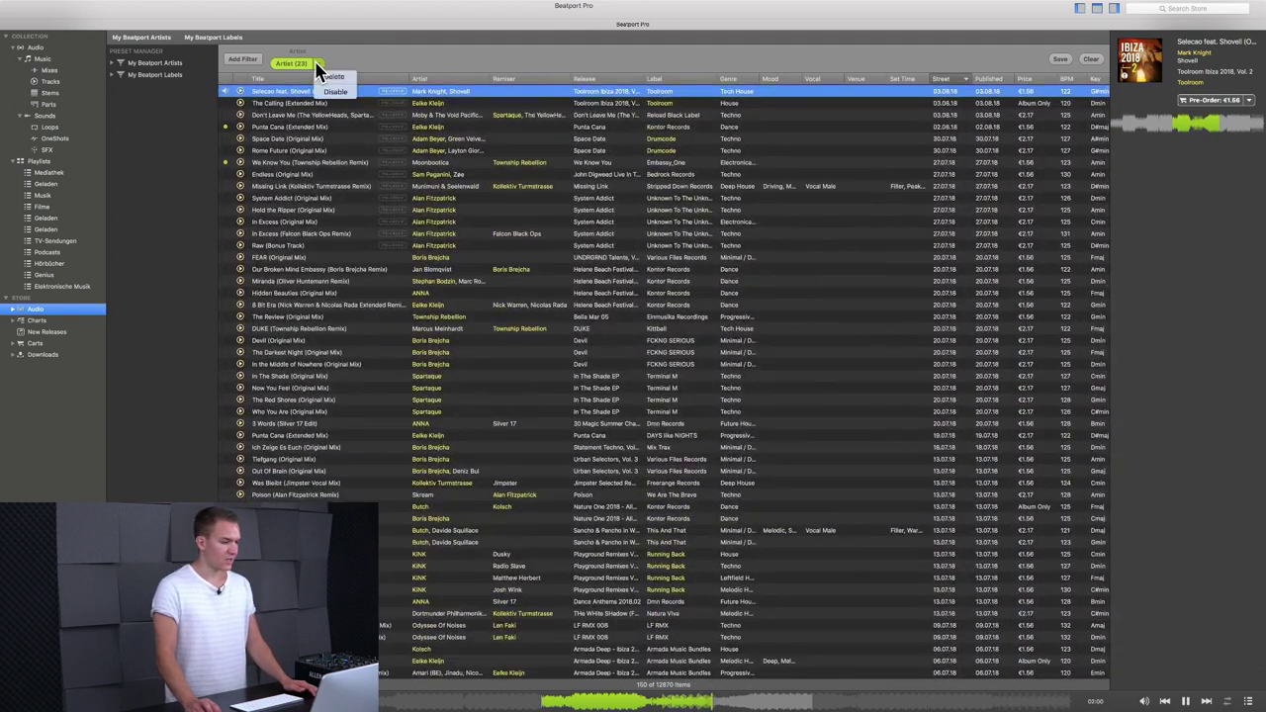
Step: Review the artists included in the Artist (23) filter and apply the My Beatport Artists preset
{"action": "left_click", "coordinate": [300, 63]}
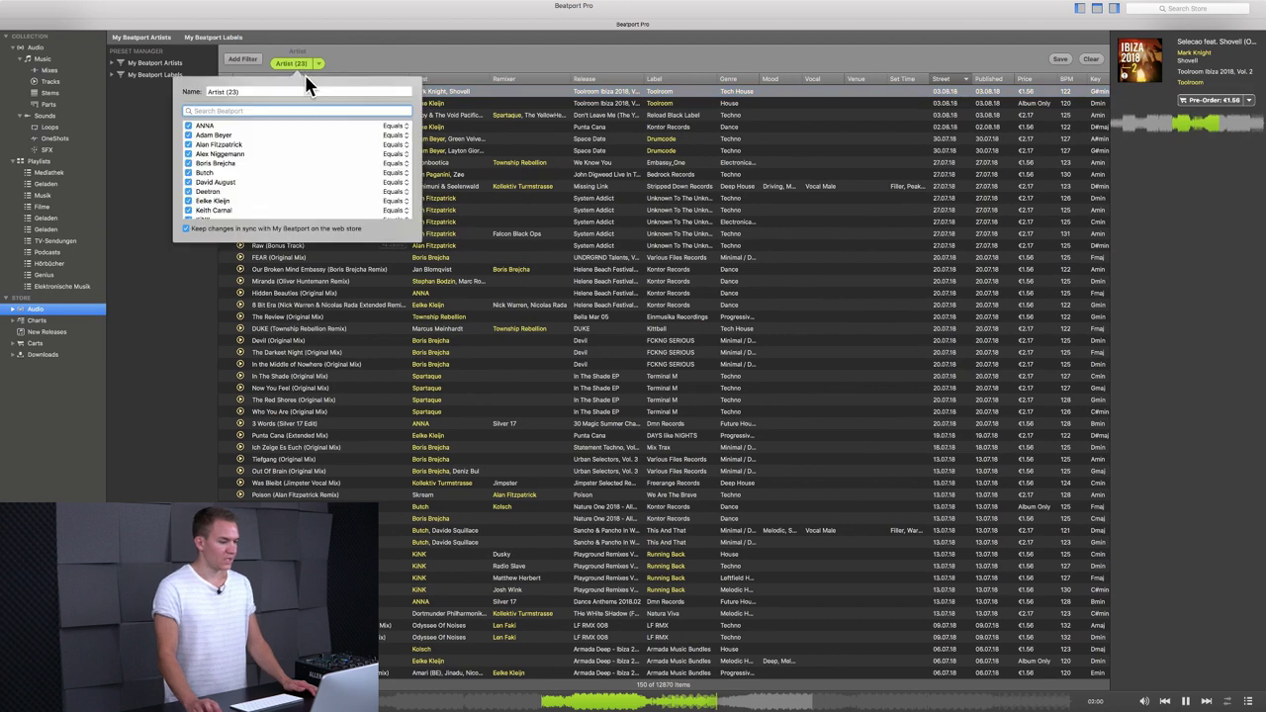
{"action": "scroll", "coordinate": [308, 177], "scroll_direction": "up", "scroll_amount": 5}
{"action": "left_click", "coordinate": [353, 30]}
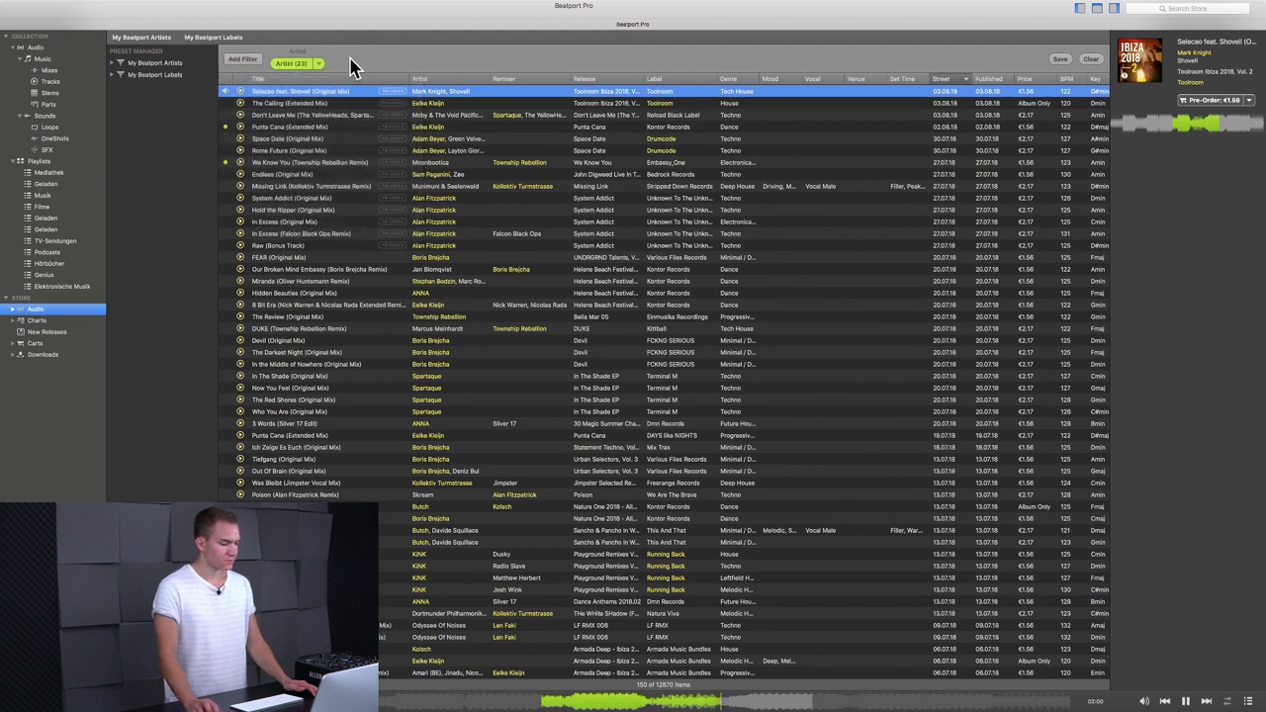
{"action": "left_click", "coordinate": [146, 75]}
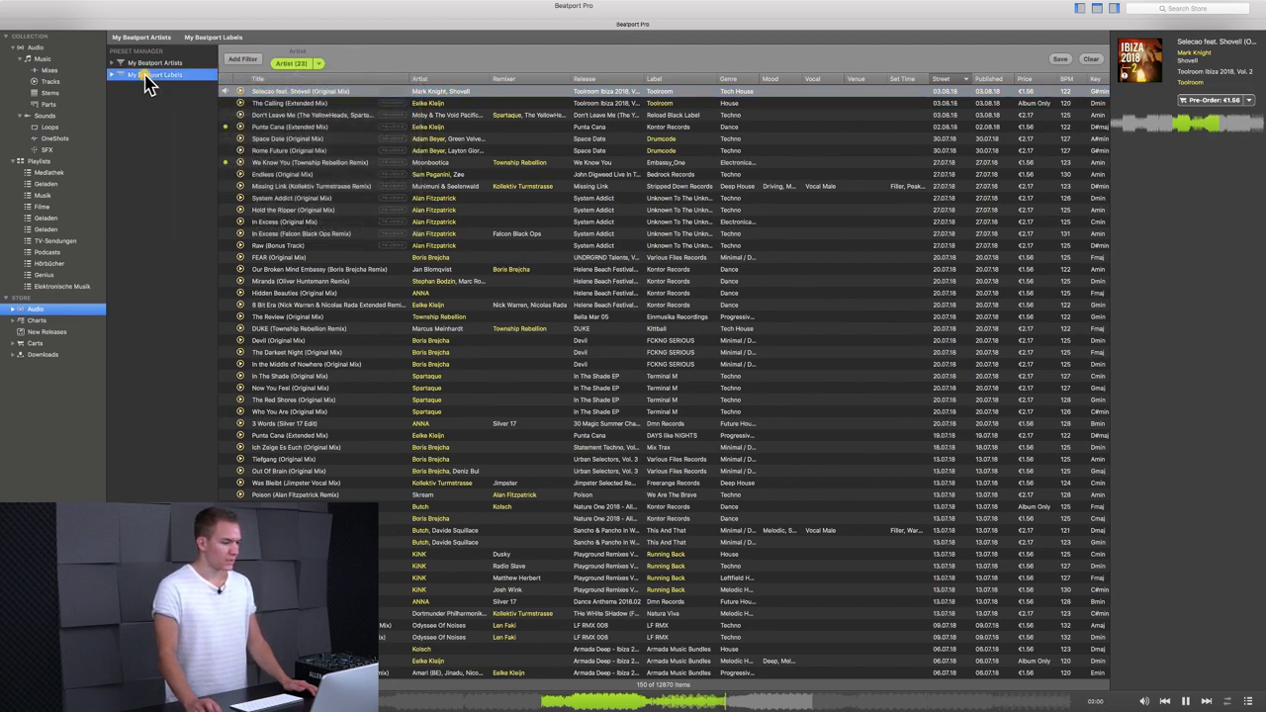
{"action": "left_click", "coordinate": [160, 62]}
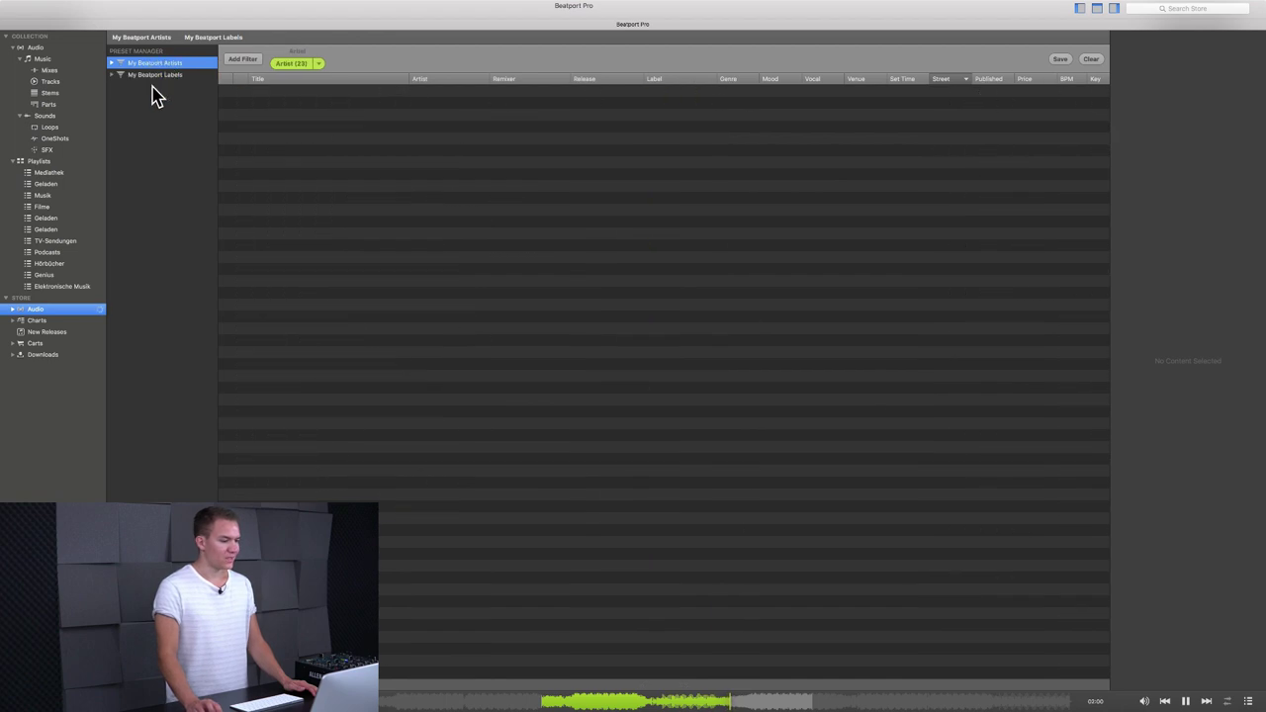
Step: Open the Beatport Top 100 chart in the store and review its genre charts
{"action": "left_click", "coordinate": [13, 320]}
{"action": "left_click", "coordinate": [54, 334]}
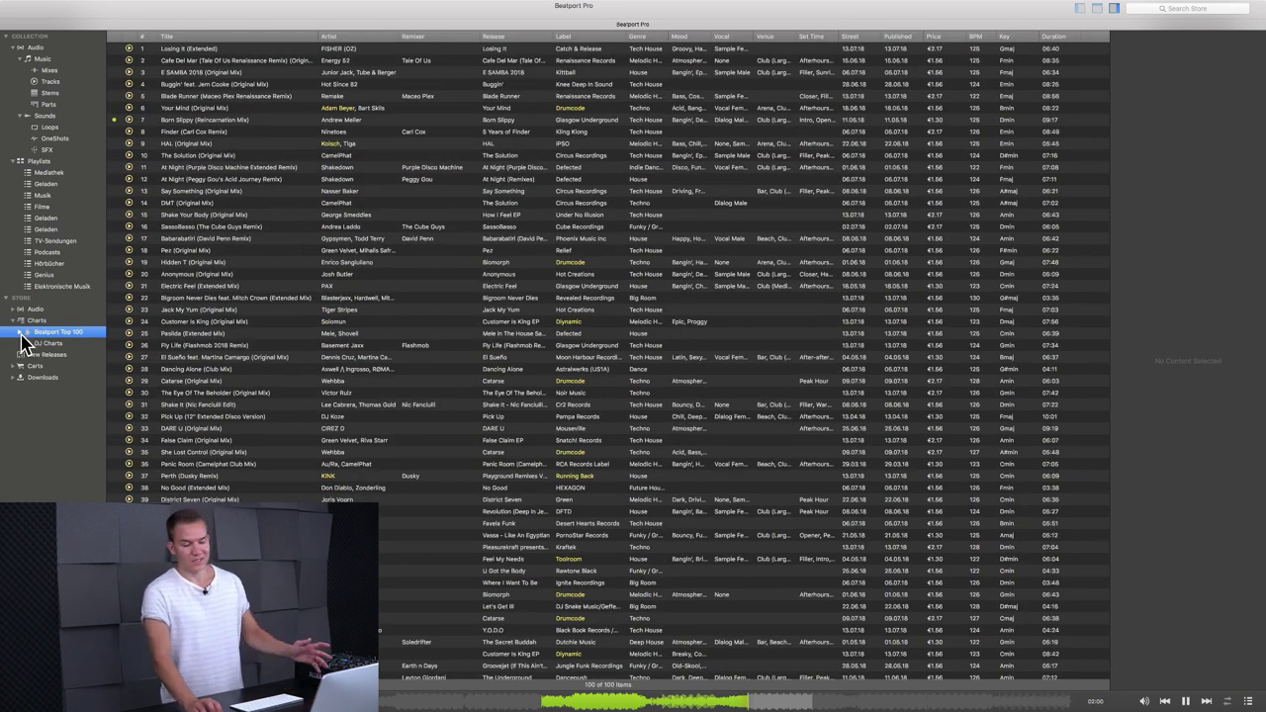
{"action": "left_click", "coordinate": [15, 332]}
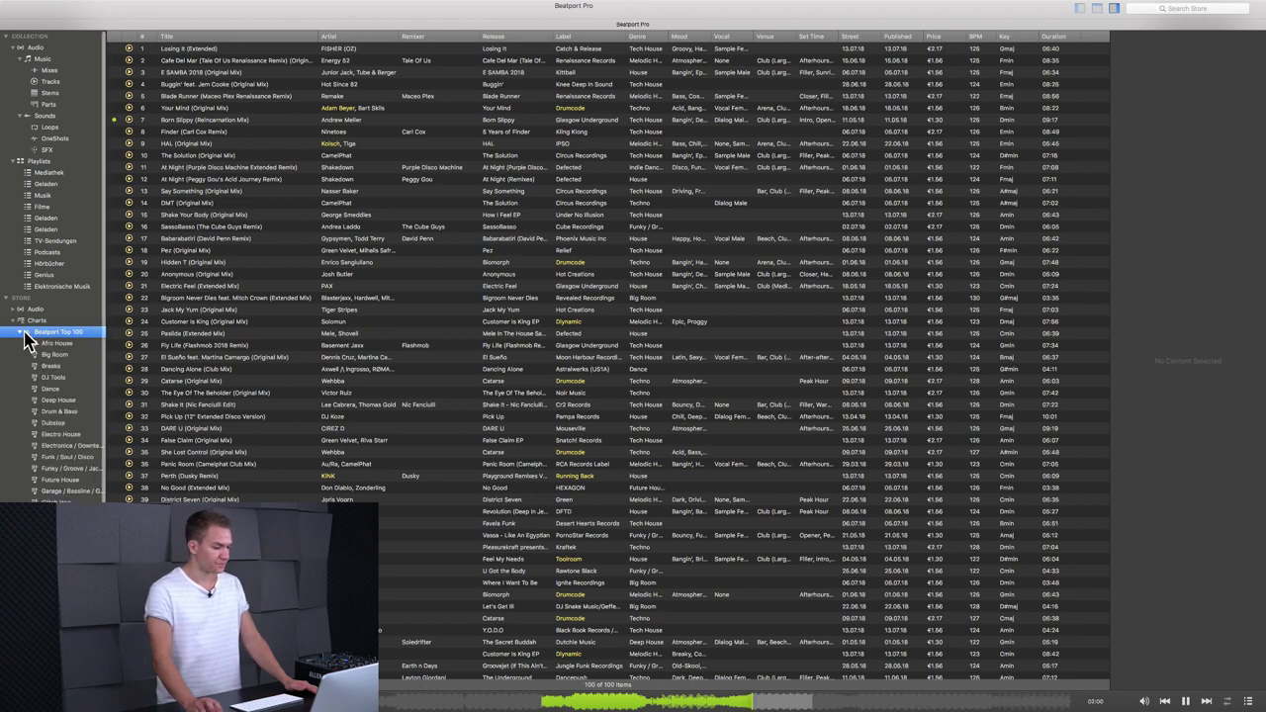
{"action": "scroll", "coordinate": [58, 472], "scroll_direction": "down", "scroll_amount": 3}
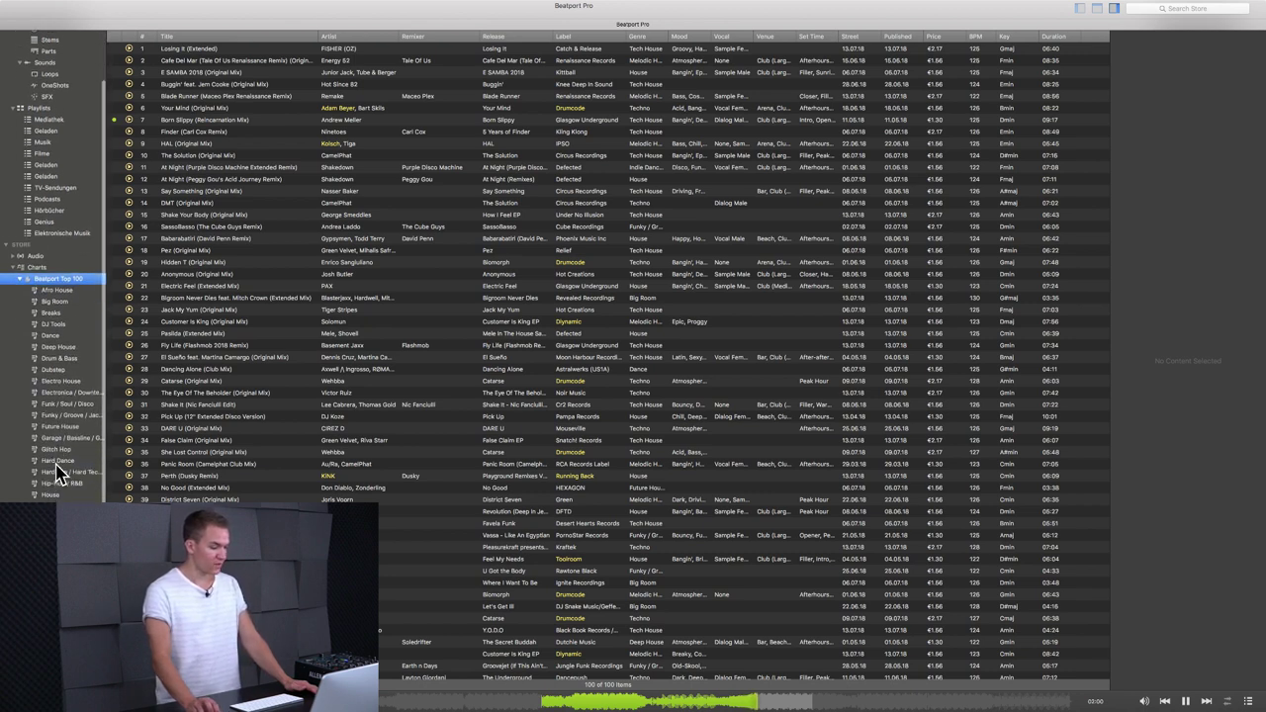
{"action": "left_click", "coordinate": [21, 275]}
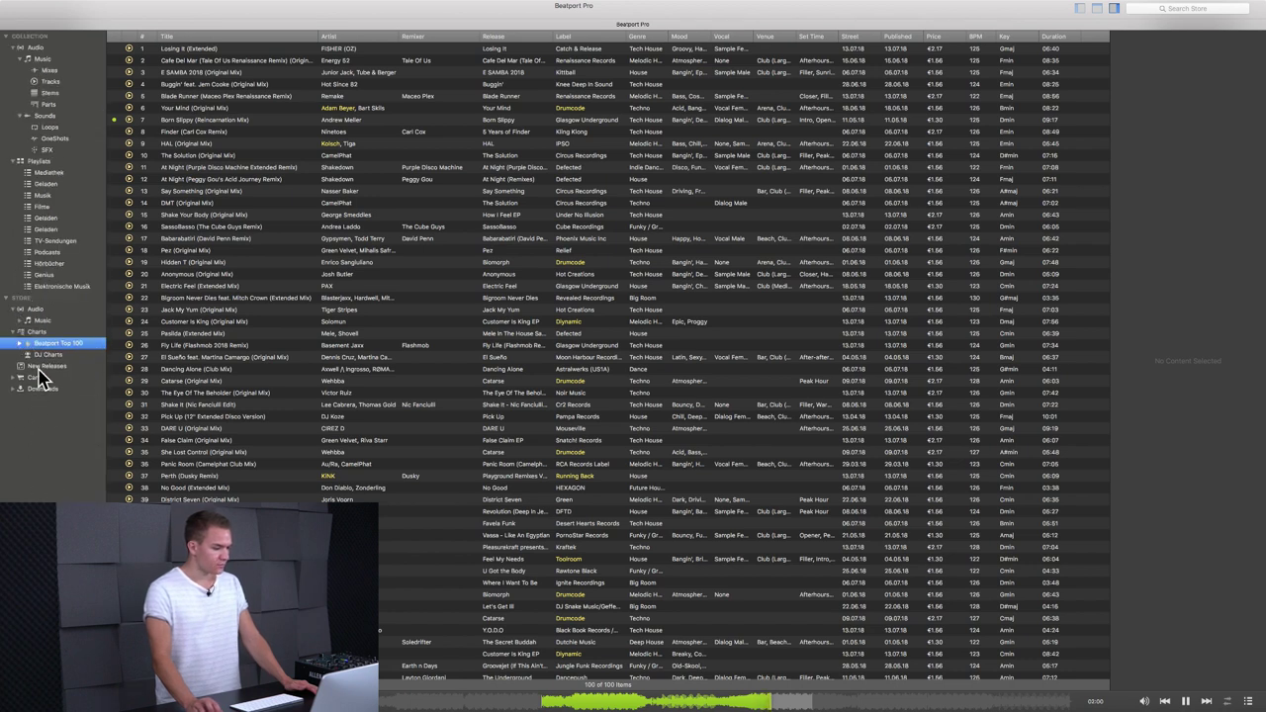
Step: View the store's New Releases and the DJ Charts
{"action": "left_click", "coordinate": [41, 366]}
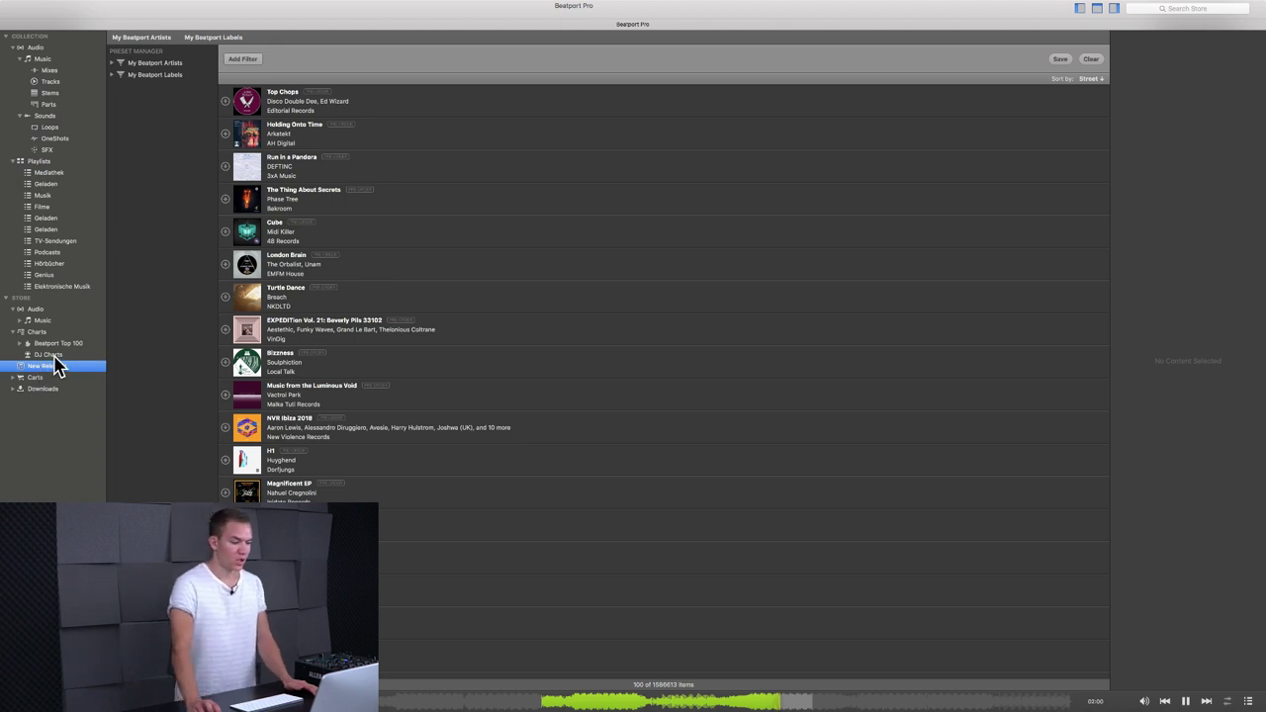
{"action": "left_click", "coordinate": [55, 358]}
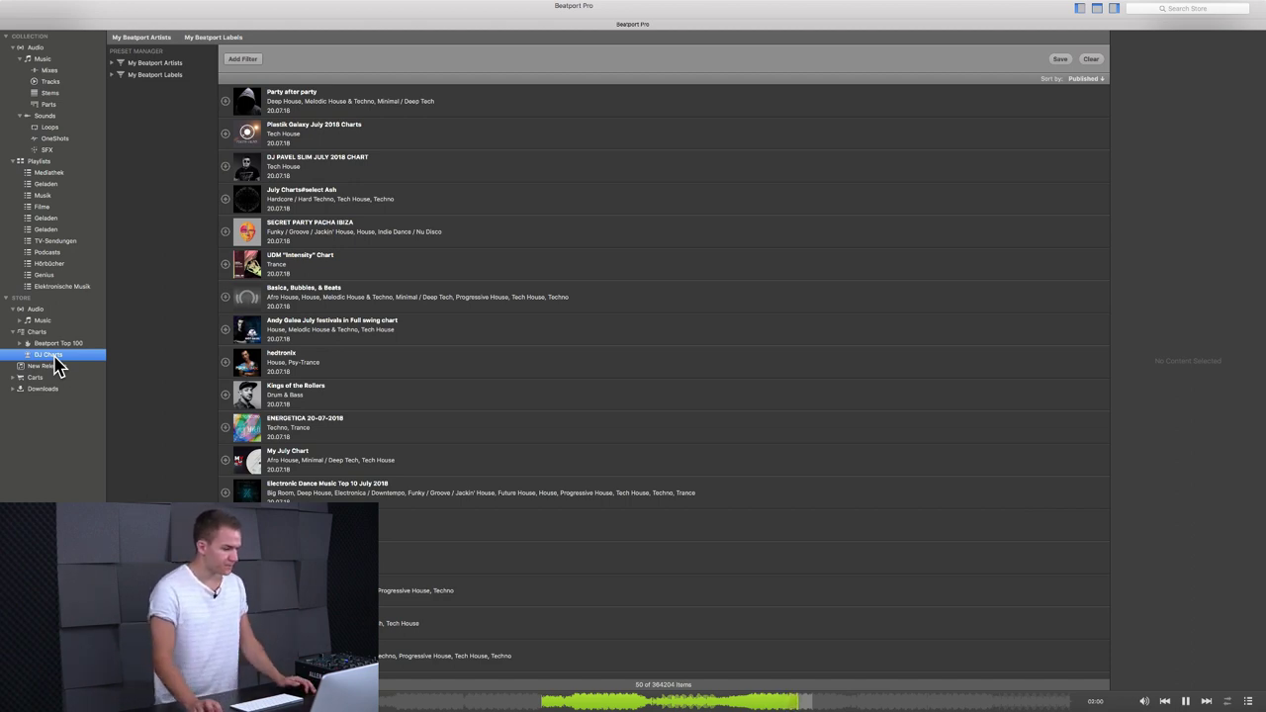
Step: Inspect the store's carts, including the Main Cart and Hold Bin, and the list of Downloads
{"action": "left_click", "coordinate": [33, 378]}
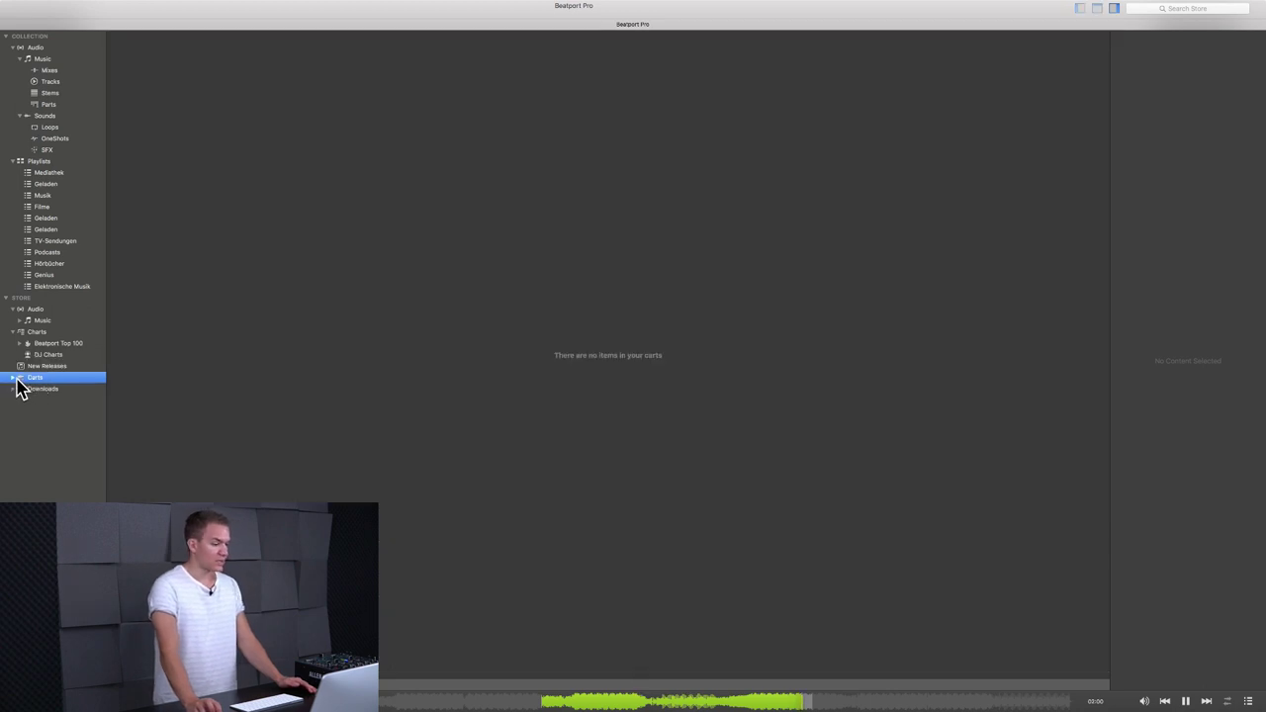
{"action": "left_click", "coordinate": [14, 379]}
{"action": "left_click", "coordinate": [47, 389]}
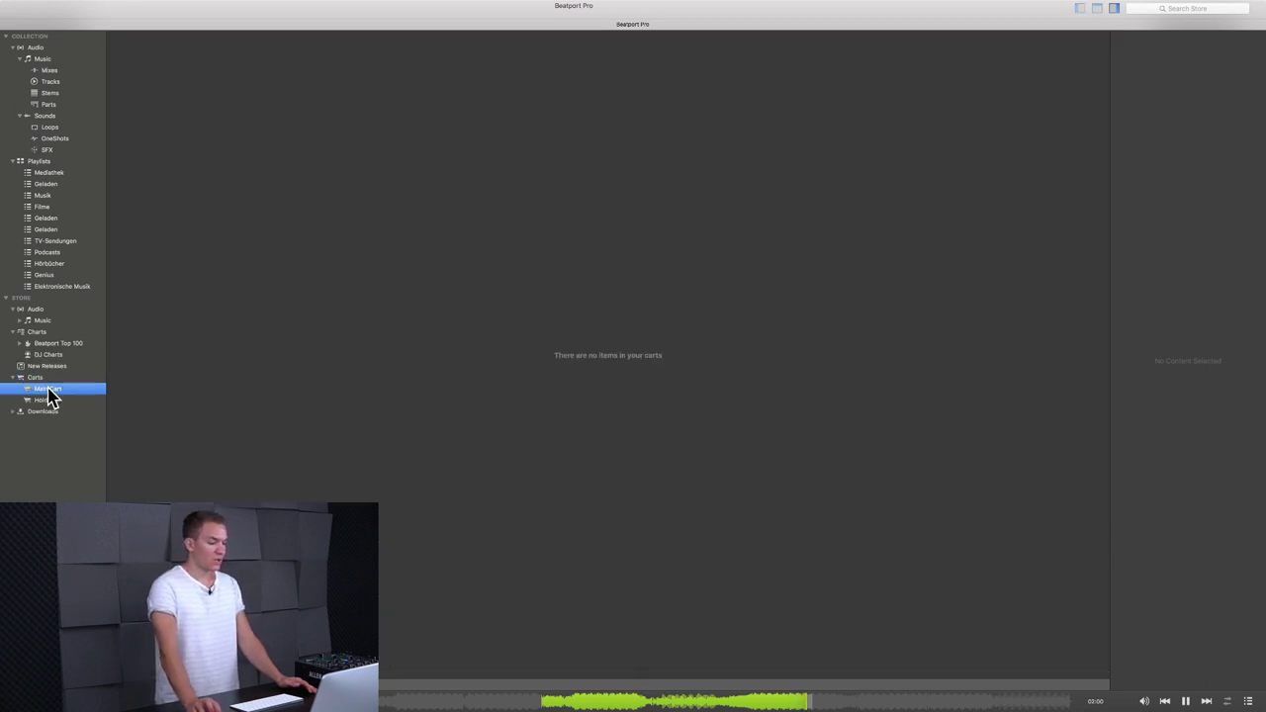
{"action": "left_click", "coordinate": [49, 402]}
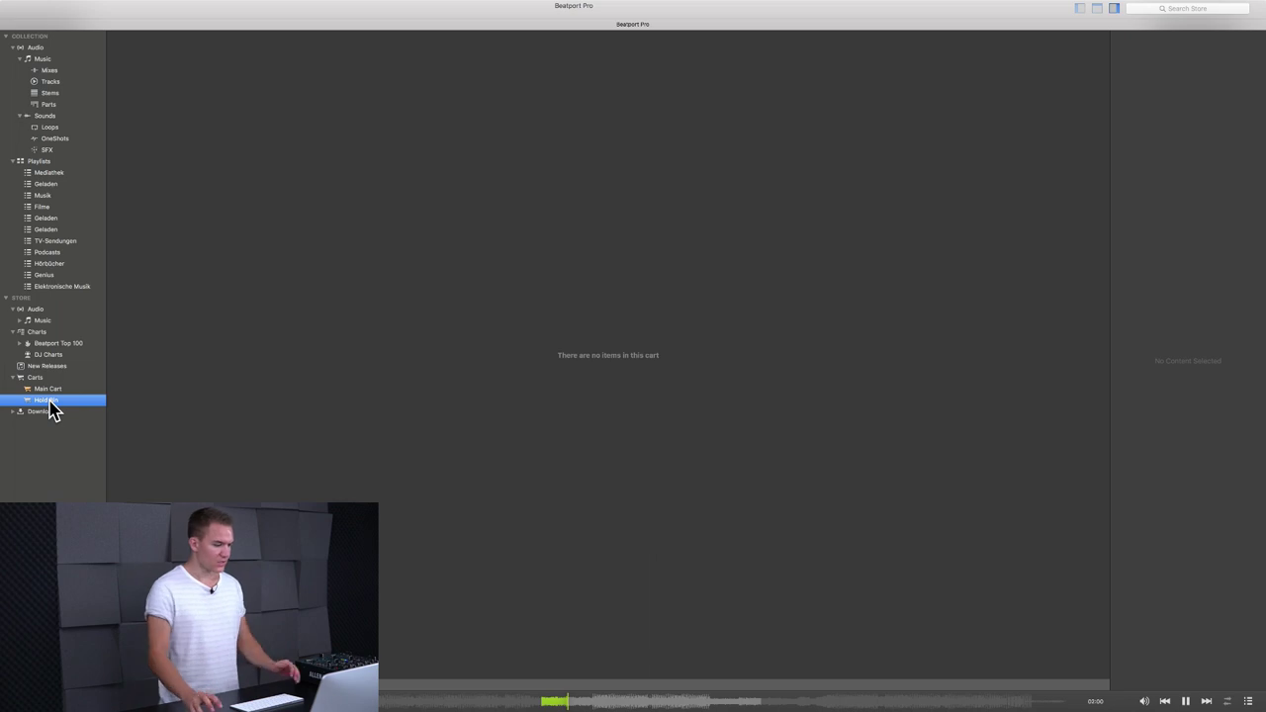
{"action": "left_click", "coordinate": [12, 412]}
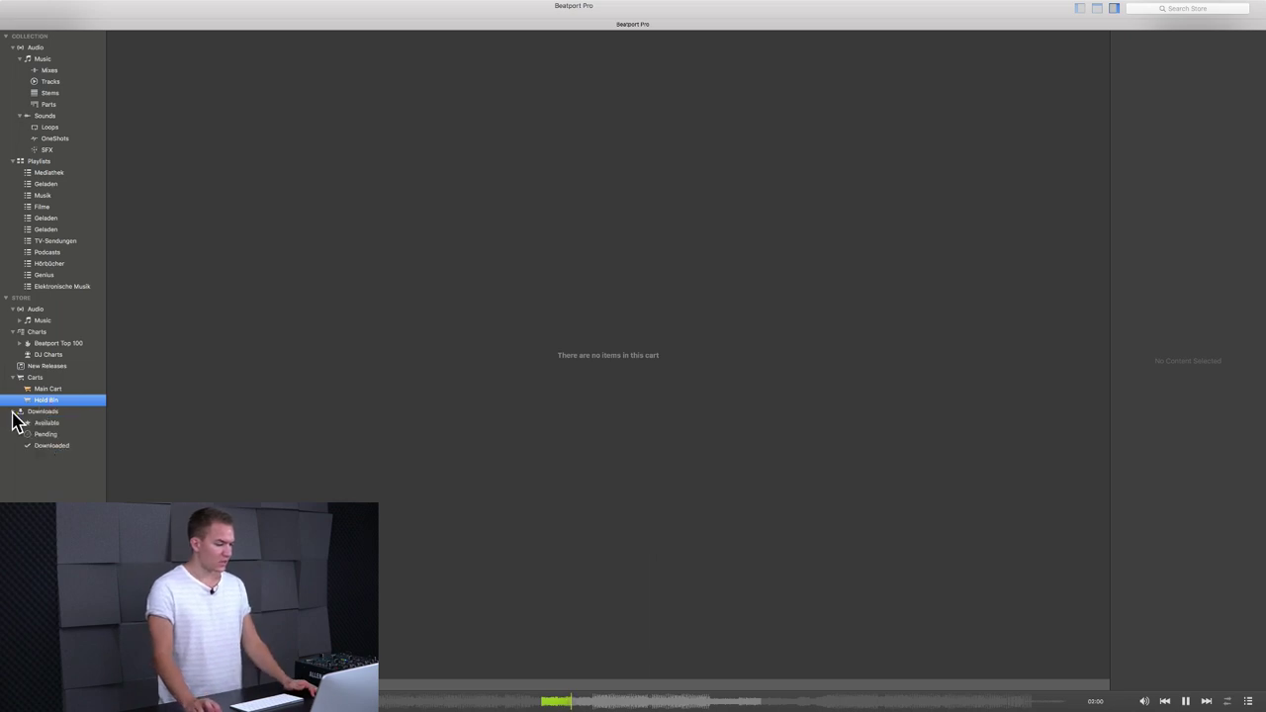
{"action": "left_click", "coordinate": [43, 412]}
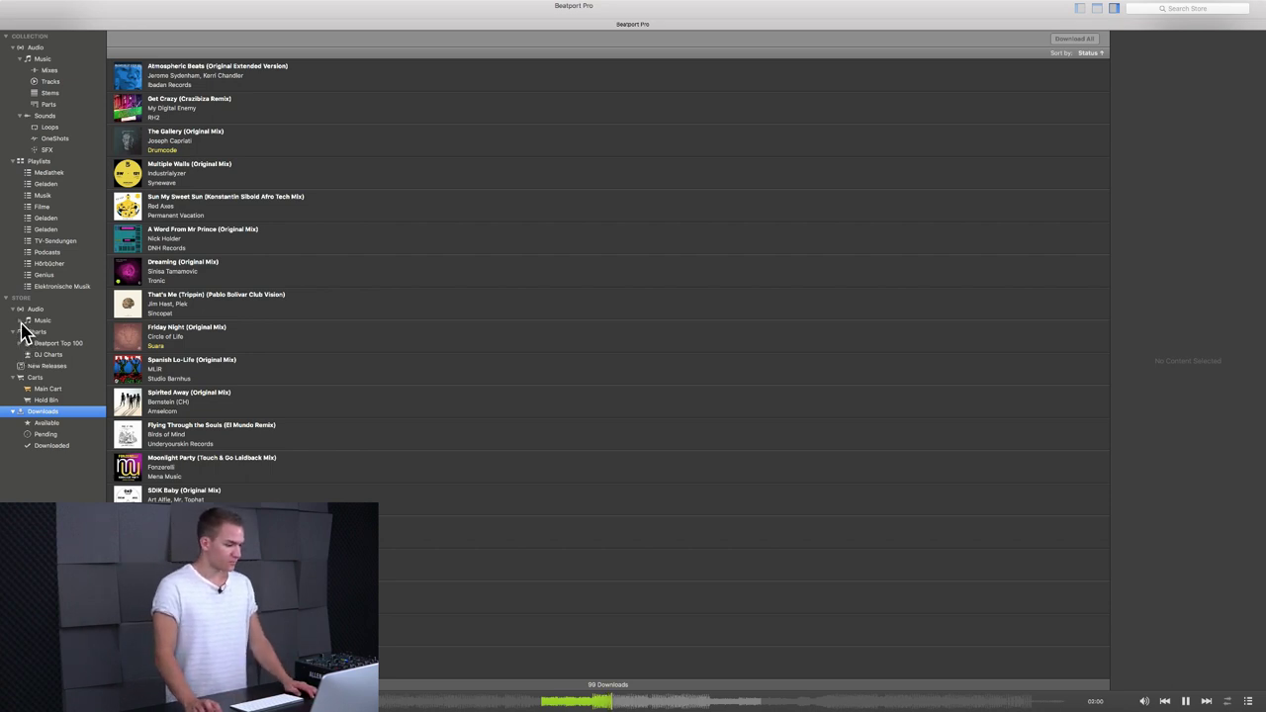
Step: Open the full Tracks catalog under the store's Music and look through its entries
{"action": "left_click", "coordinate": [28, 321]}
{"action": "left_click", "coordinate": [50, 343]}
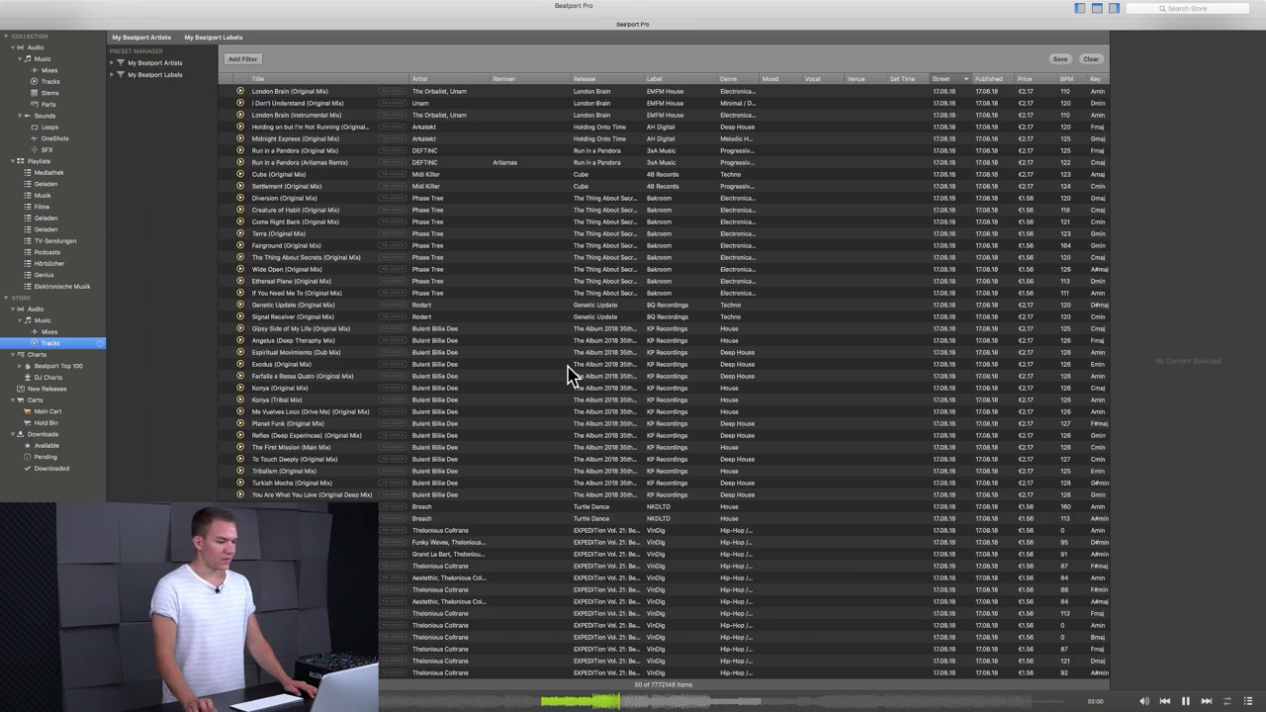
{"action": "scroll", "coordinate": [561, 379], "scroll_direction": "down", "scroll_amount": 10}
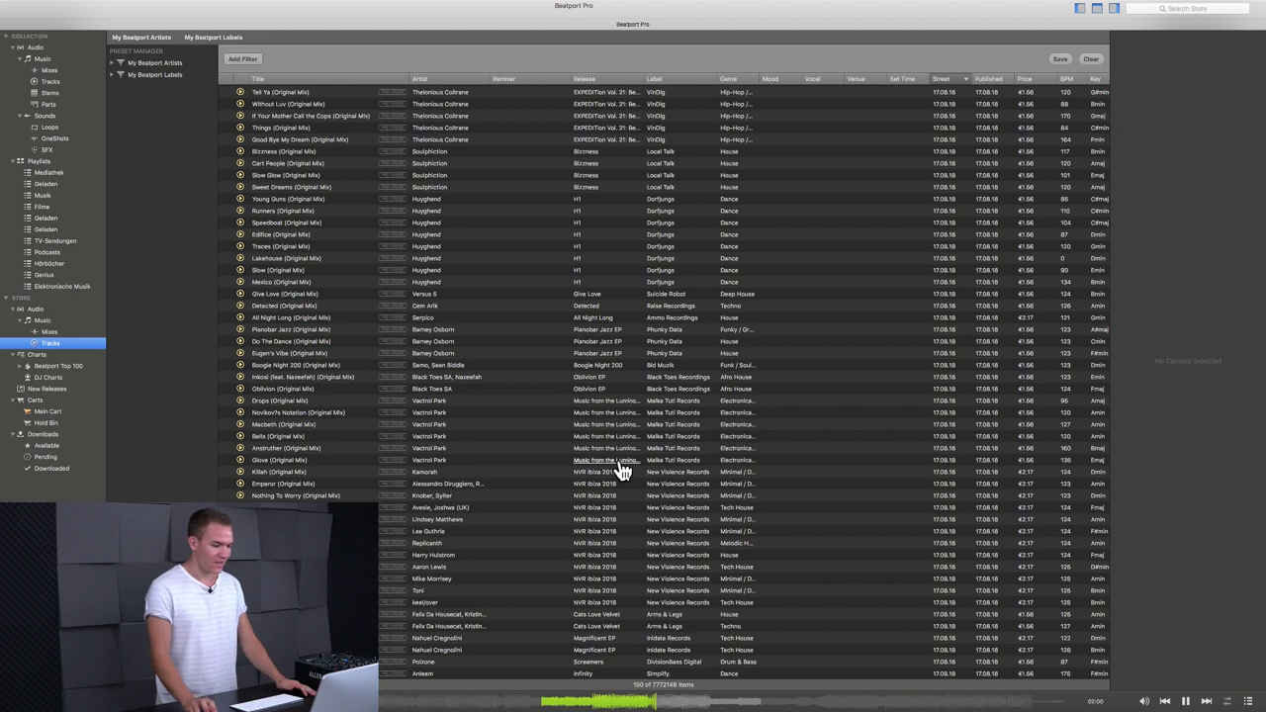
{"action": "scroll", "coordinate": [624, 471], "scroll_direction": "down", "scroll_amount": 10}
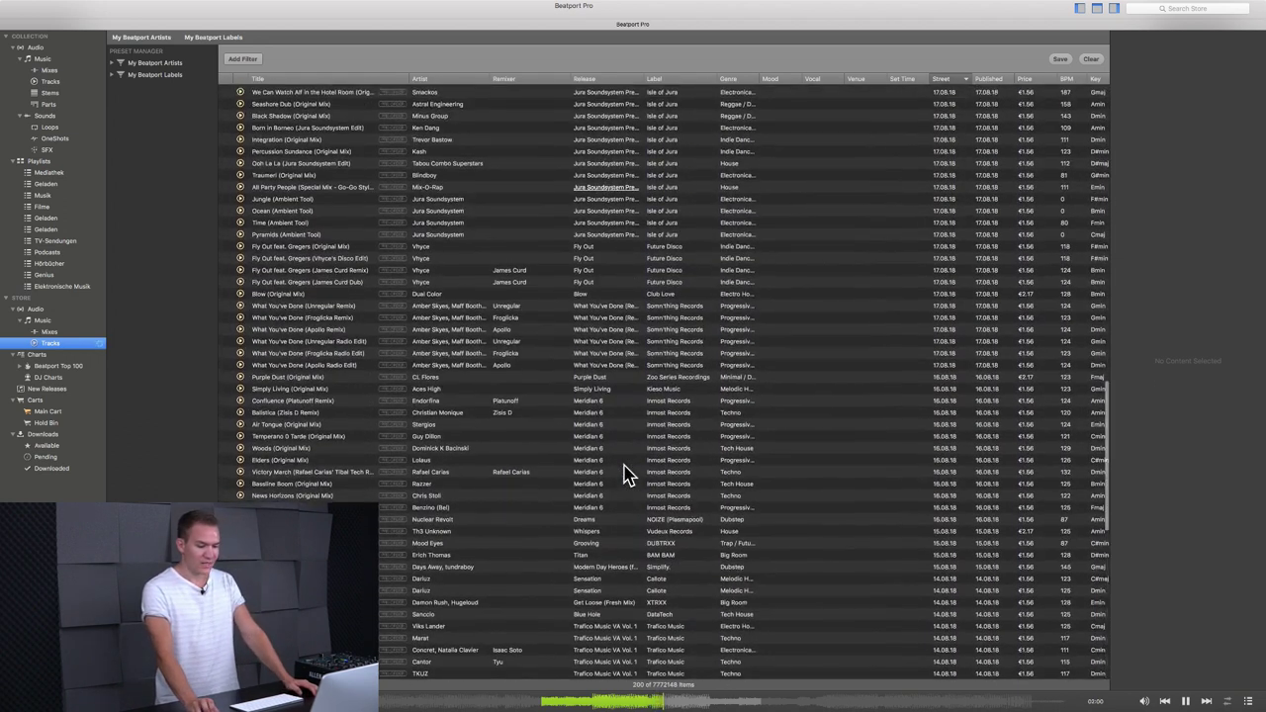
{"action": "scroll", "coordinate": [623, 471], "scroll_direction": "down", "scroll_amount": 10}
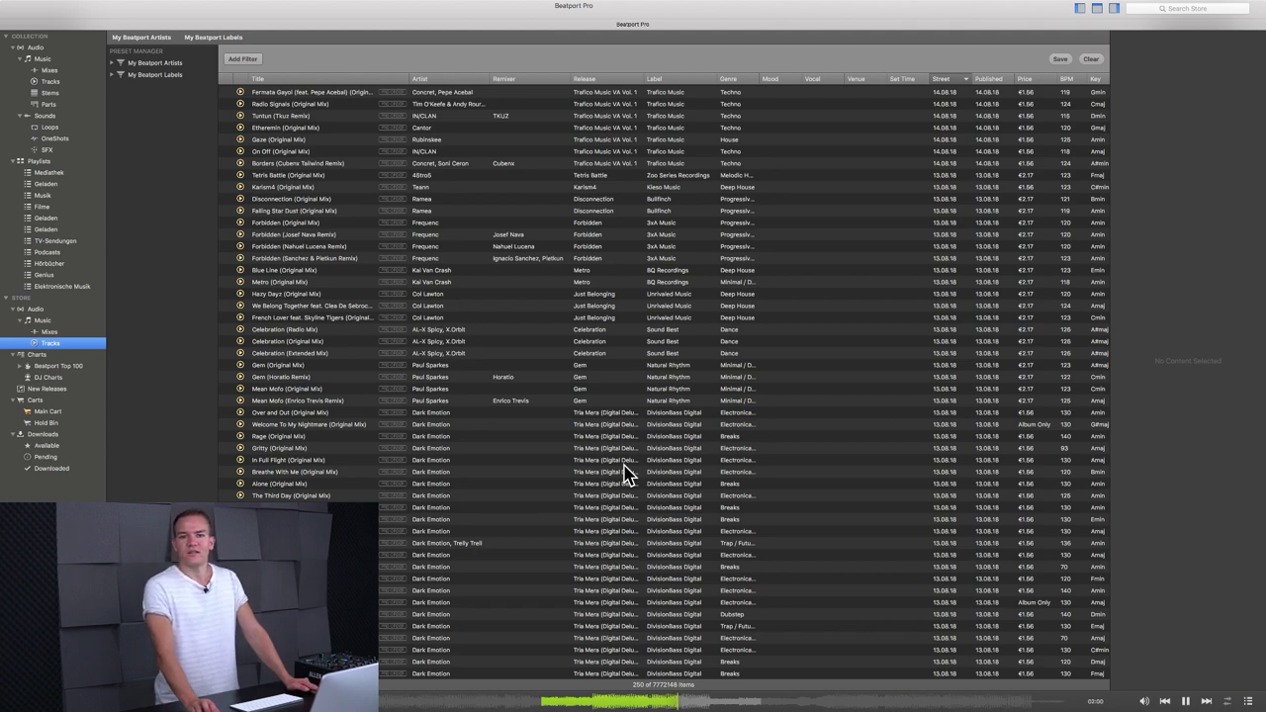
{"action": "scroll", "coordinate": [623, 470], "scroll_direction": "up", "scroll_amount": 10}
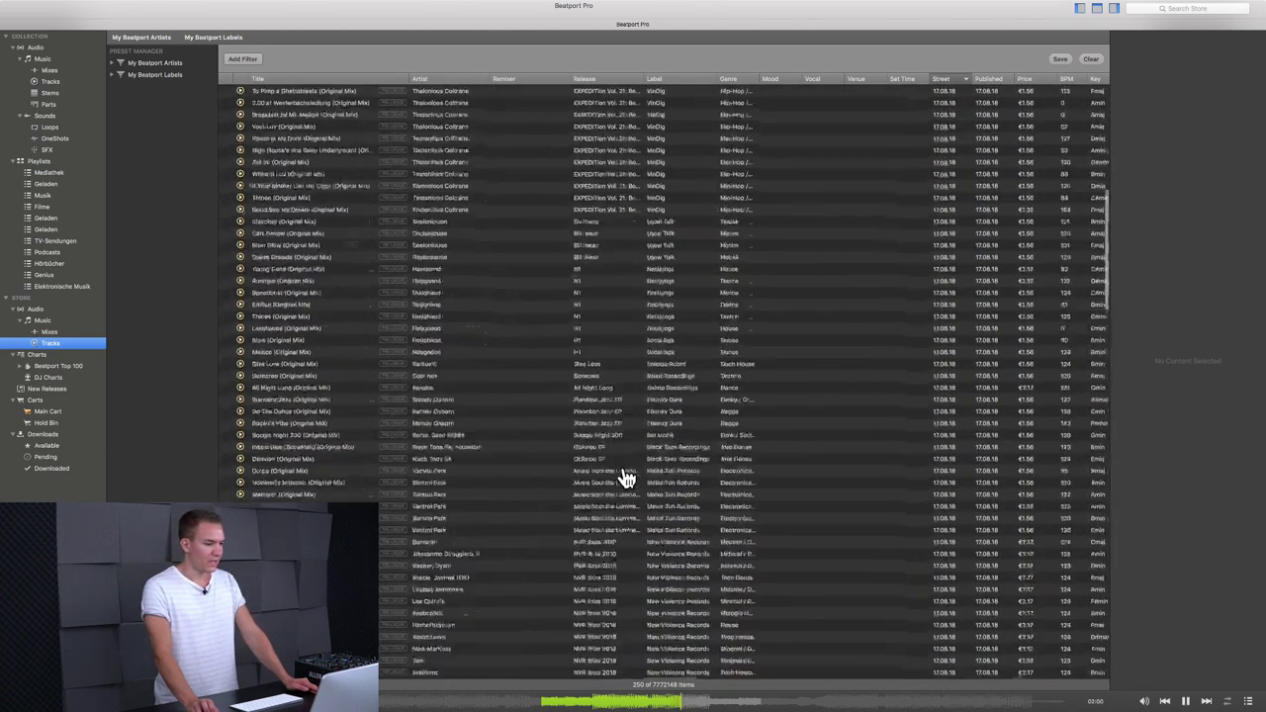
{"action": "scroll", "coordinate": [623, 475], "scroll_direction": "up", "scroll_amount": 10}
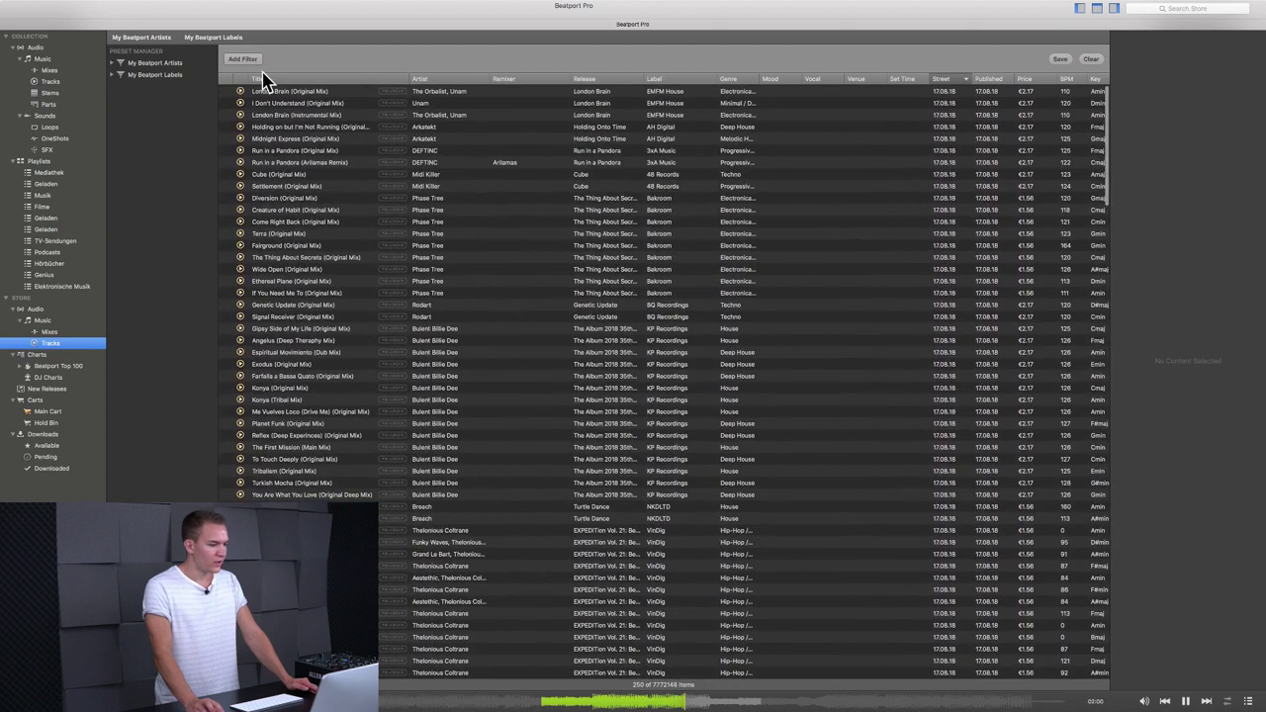
Step: Add an Artist filter to the store's track list without choosing an artist
{"action": "left_click", "coordinate": [242, 60]}
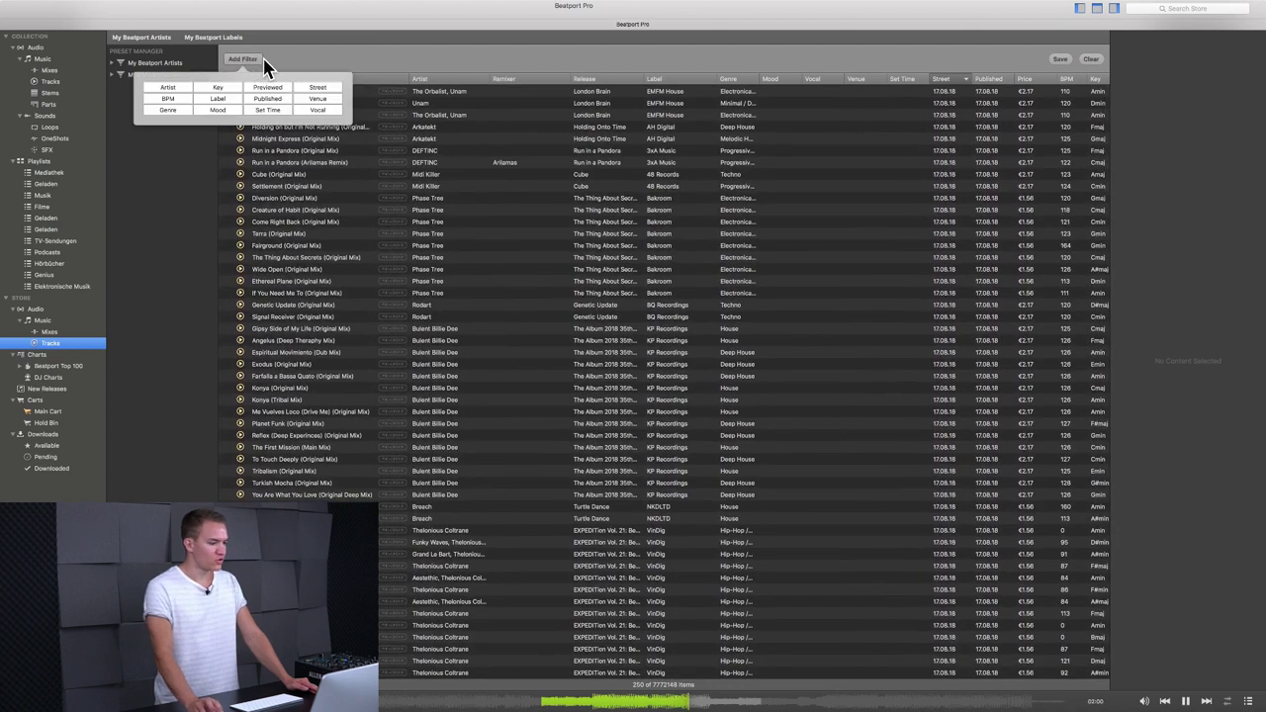
{"action": "left_click", "coordinate": [168, 88]}
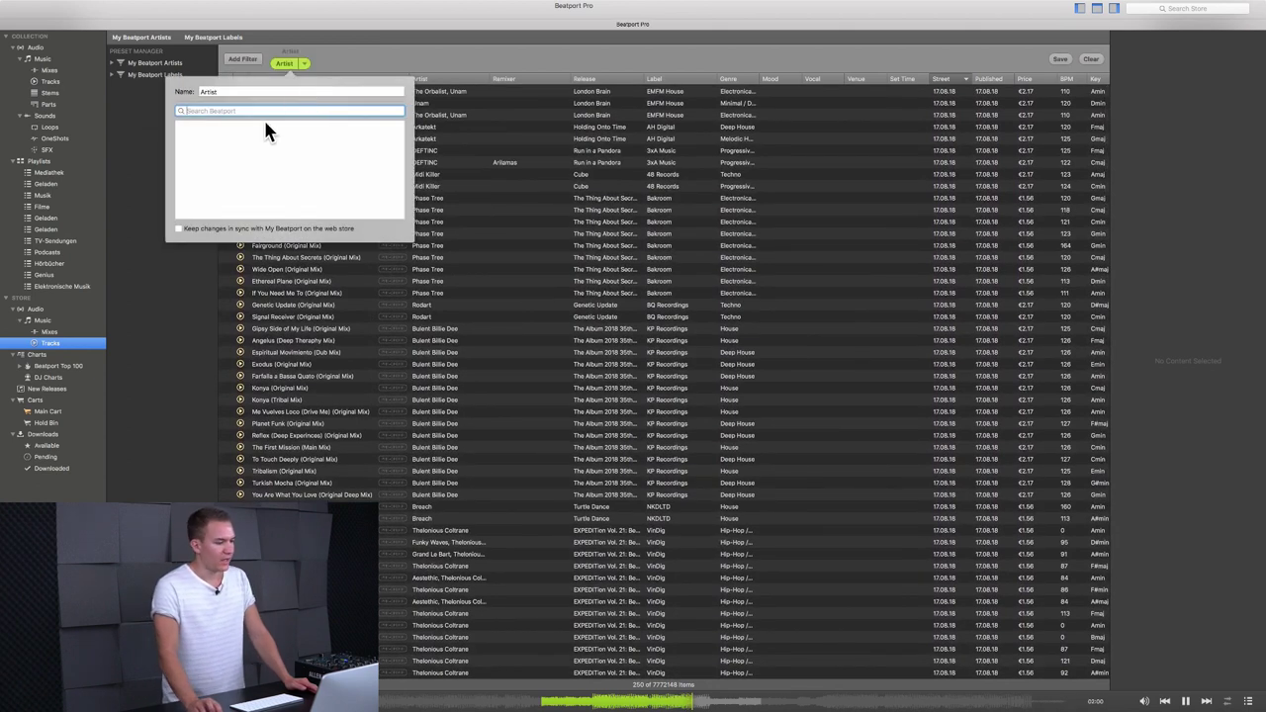
{"action": "left_click", "coordinate": [386, 69]}
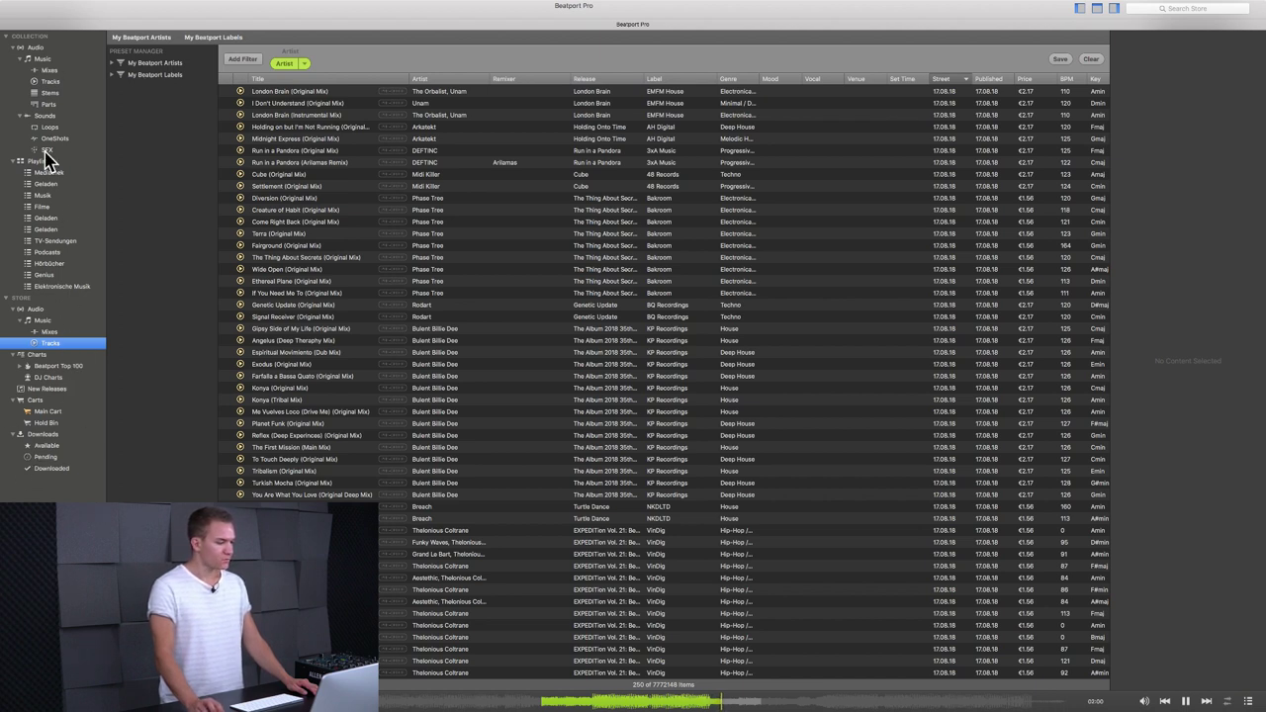
Step: View the Elektronische Musik playlist and the collection's OneShots, SFX and Loops categories
{"action": "left_click", "coordinate": [55, 194]}
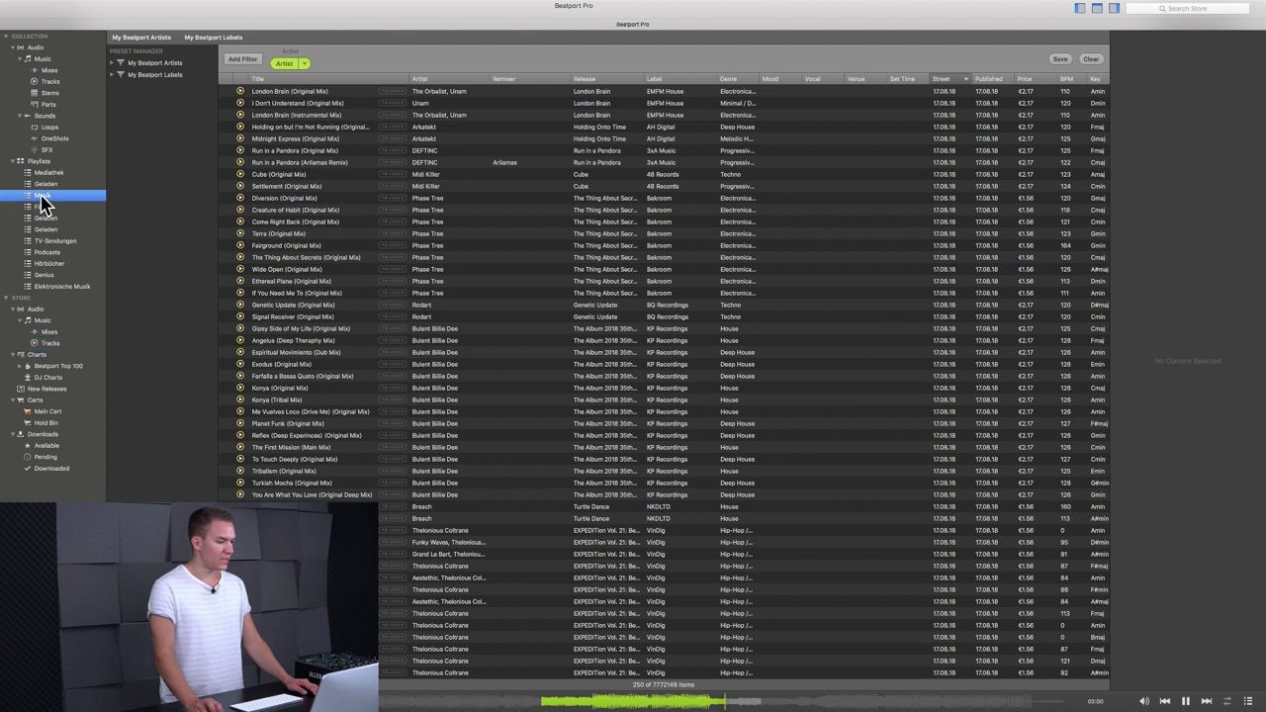
{"action": "left_click", "coordinate": [57, 287]}
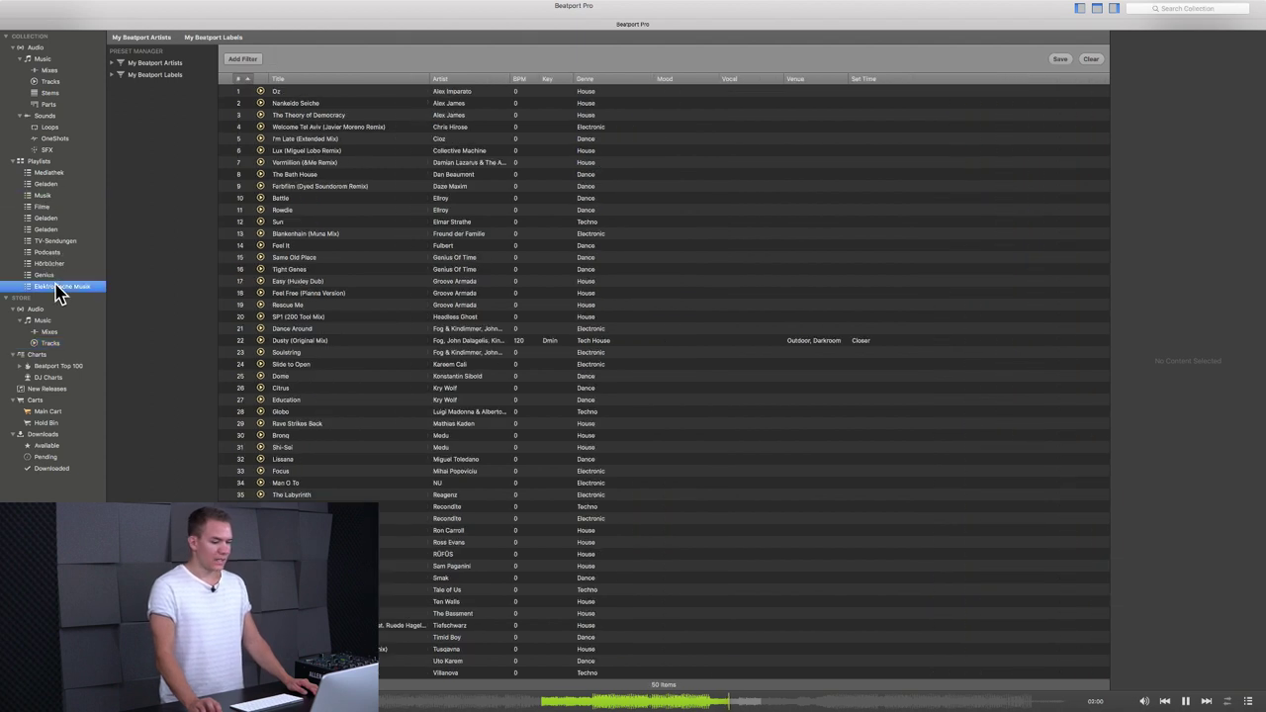
{"action": "left_click", "coordinate": [56, 139]}
{"action": "left_click", "coordinate": [52, 150]}
{"action": "left_click", "coordinate": [52, 129]}
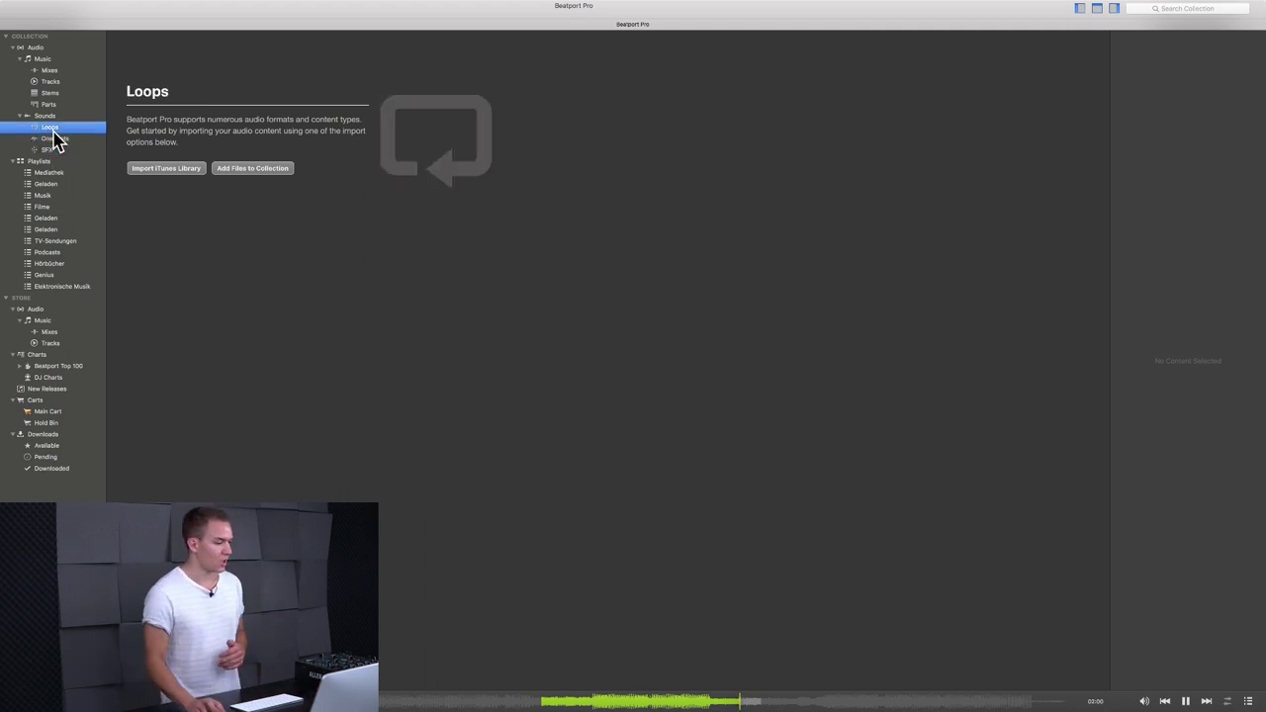
Step: Open the collection's Tracks, look over the available filter types and select the track Extasy (Rhadow Remix)
{"action": "left_click", "coordinate": [59, 92]}
{"action": "left_click", "coordinate": [58, 84]}
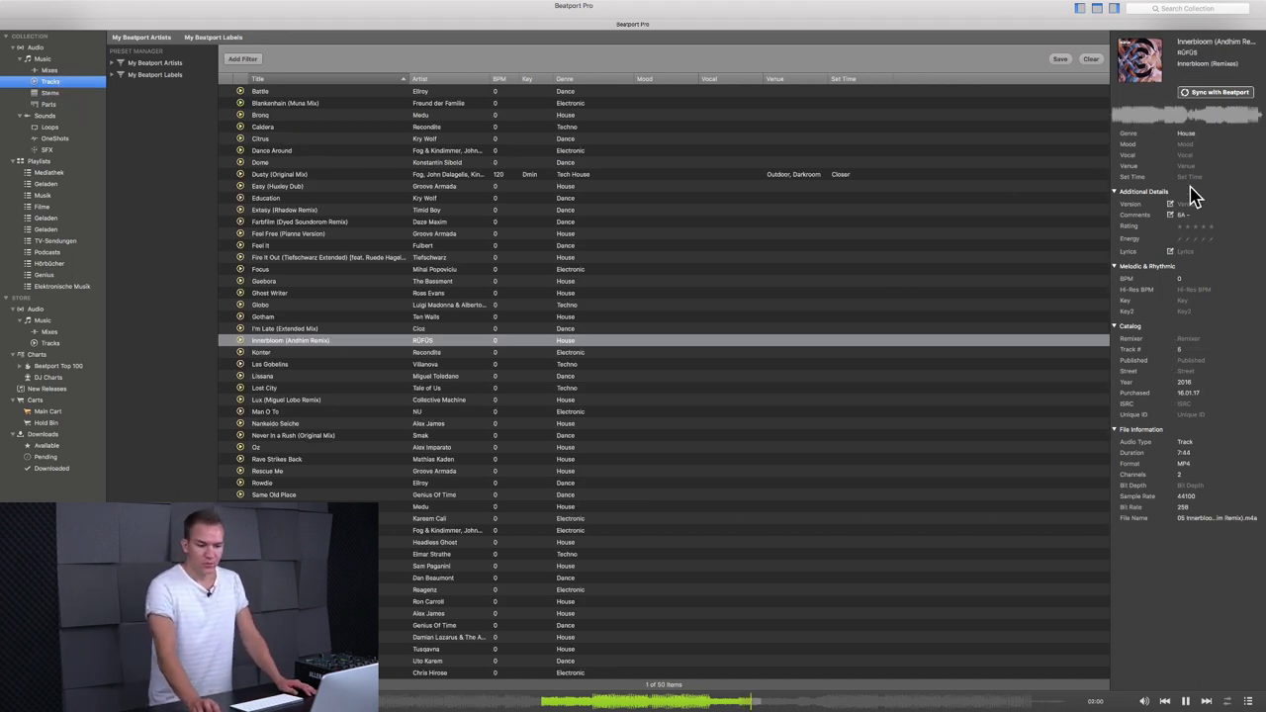
{"action": "left_click", "coordinate": [248, 61]}
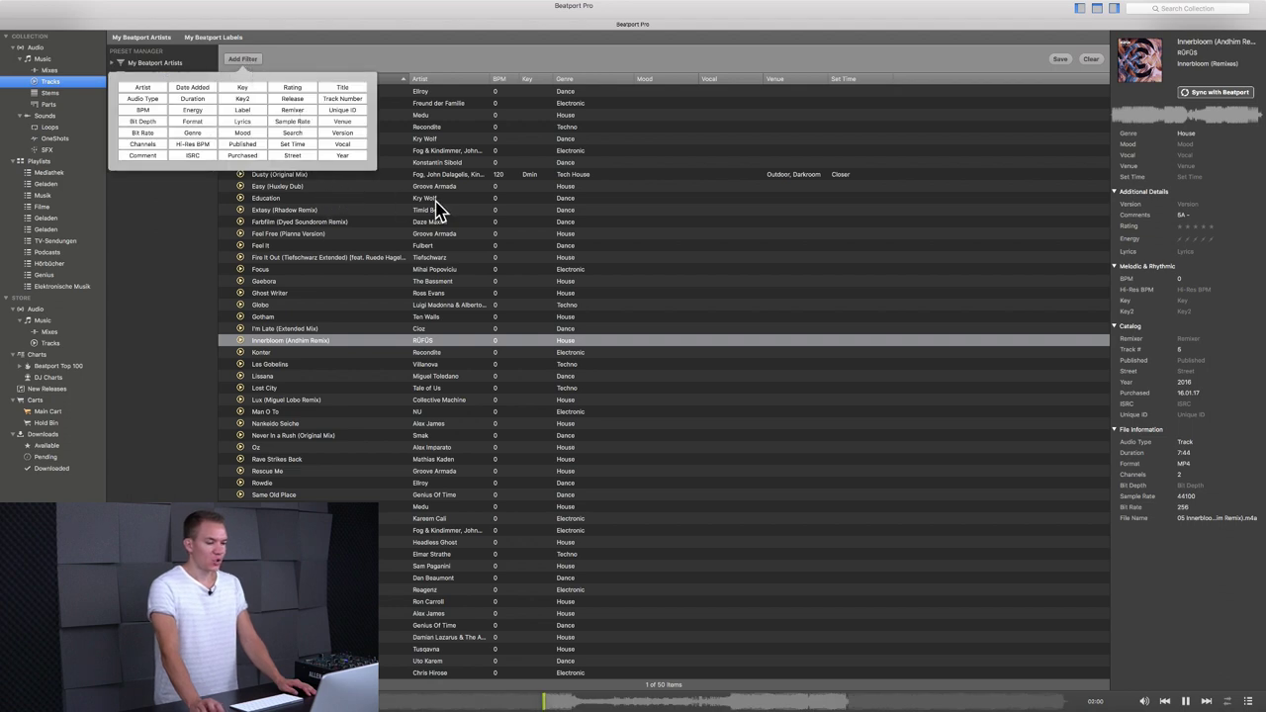
{"action": "left_click", "coordinate": [520, 212]}
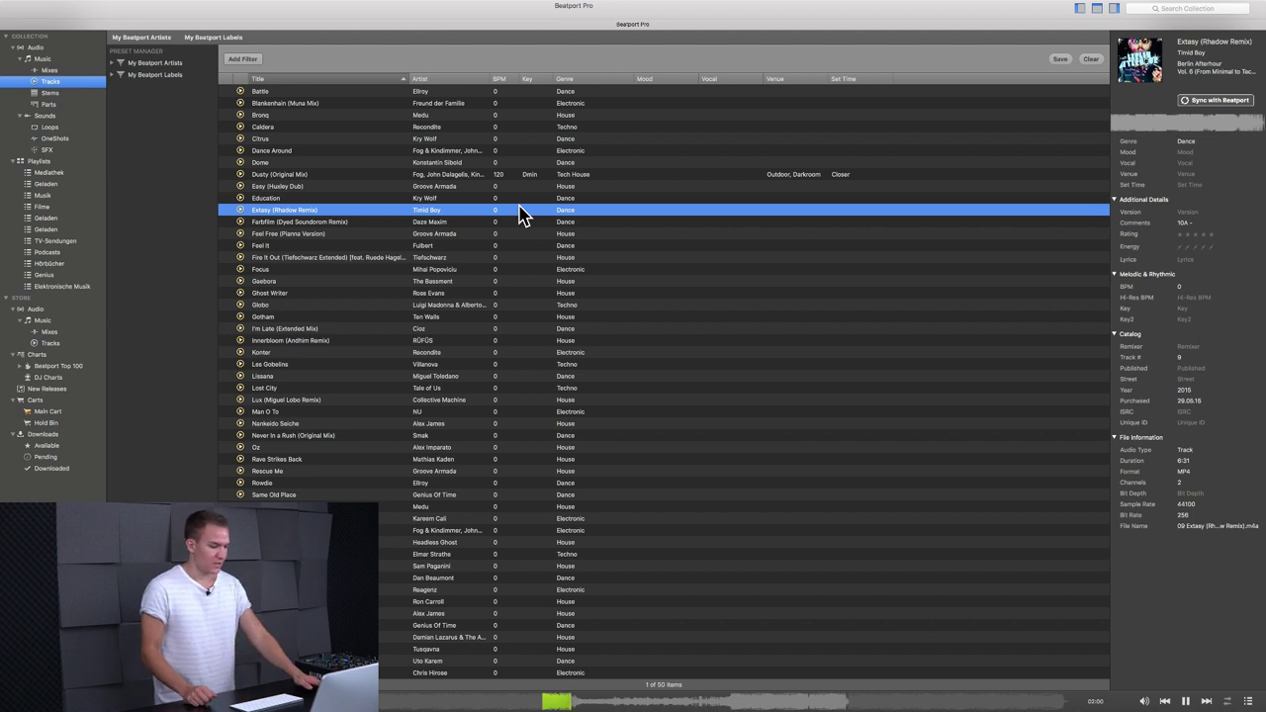
Step: Filter the collection's tracks by the artist Chris Hirose
{"action": "left_click", "coordinate": [244, 61]}
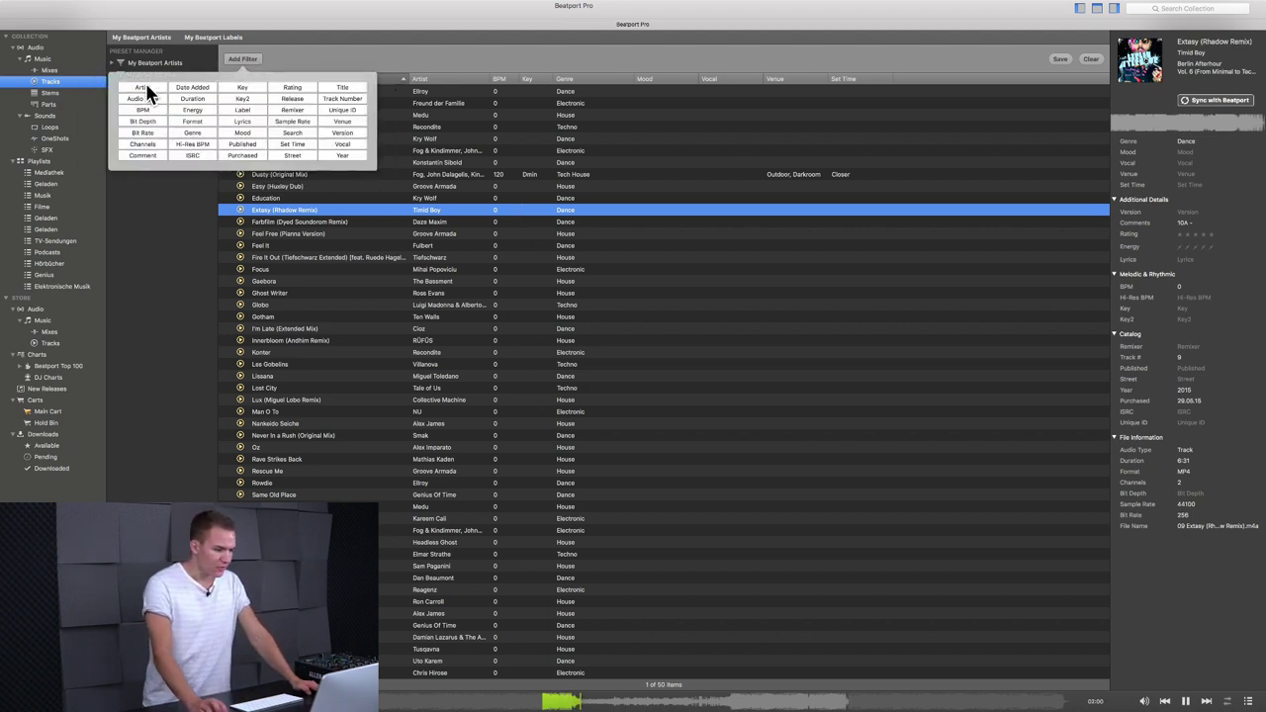
{"action": "left_click", "coordinate": [147, 87]}
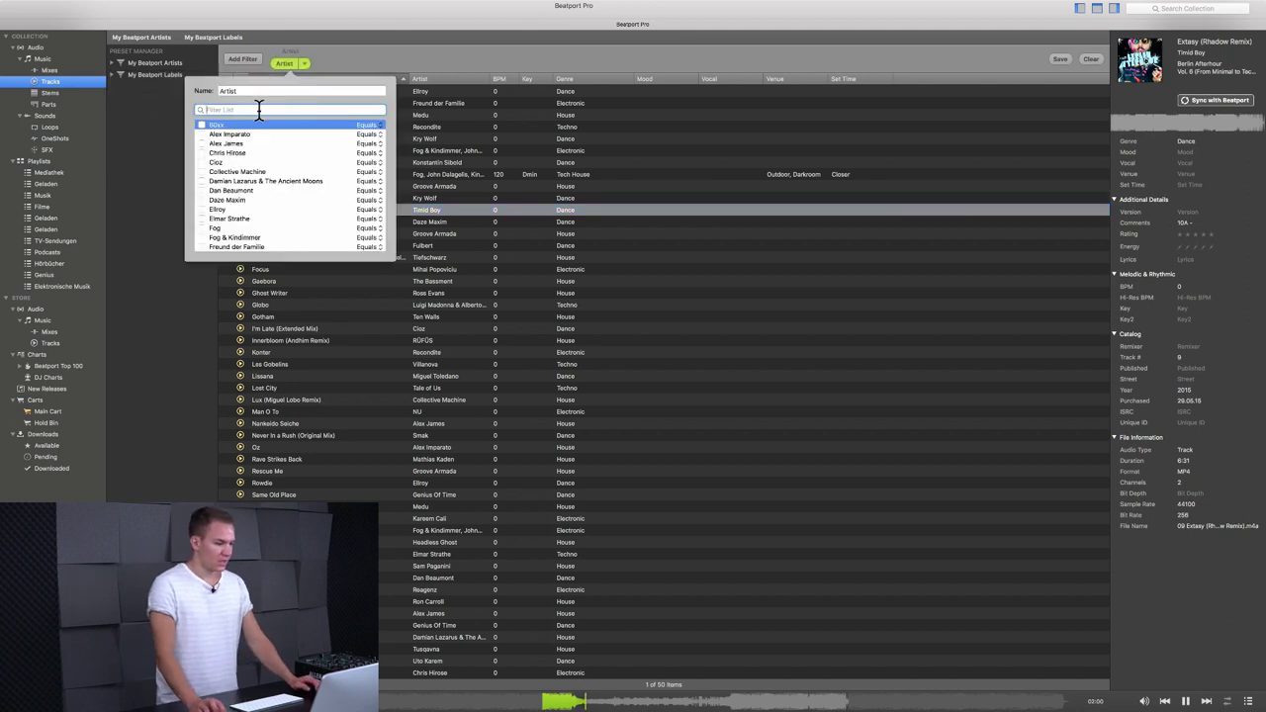
{"action": "left_click", "coordinate": [199, 152]}
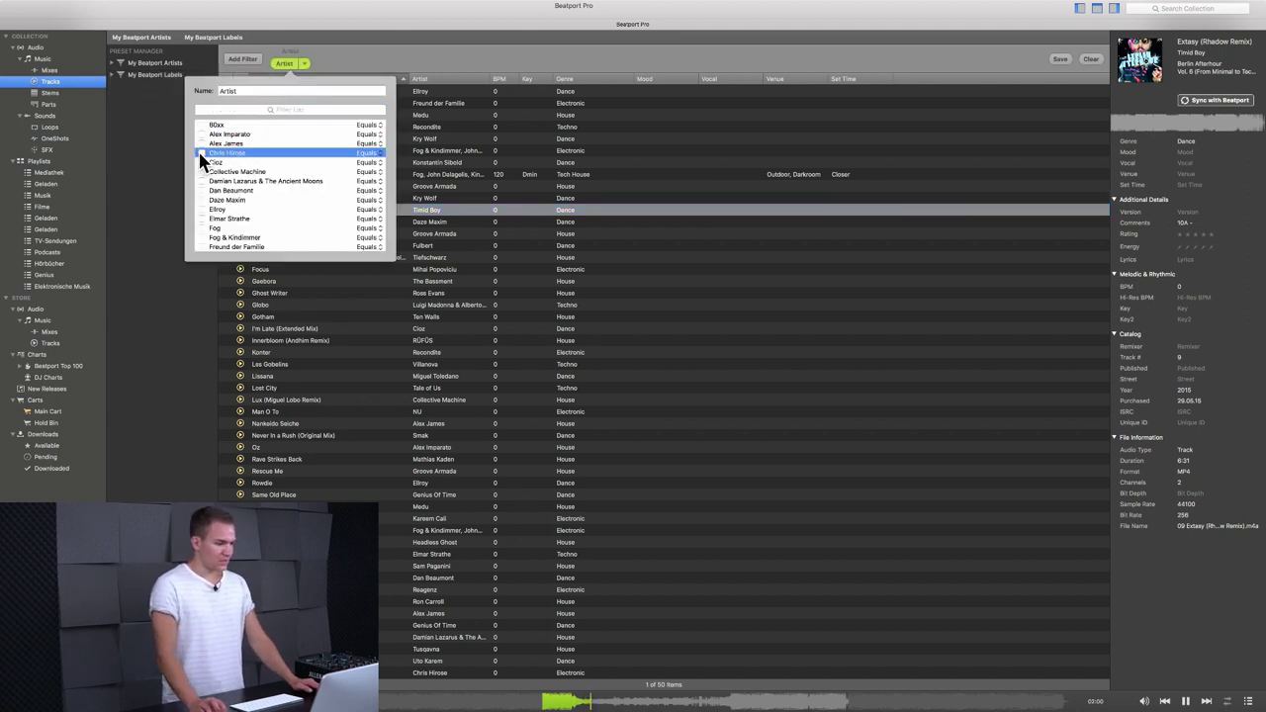
{"action": "left_click", "coordinate": [373, 65]}
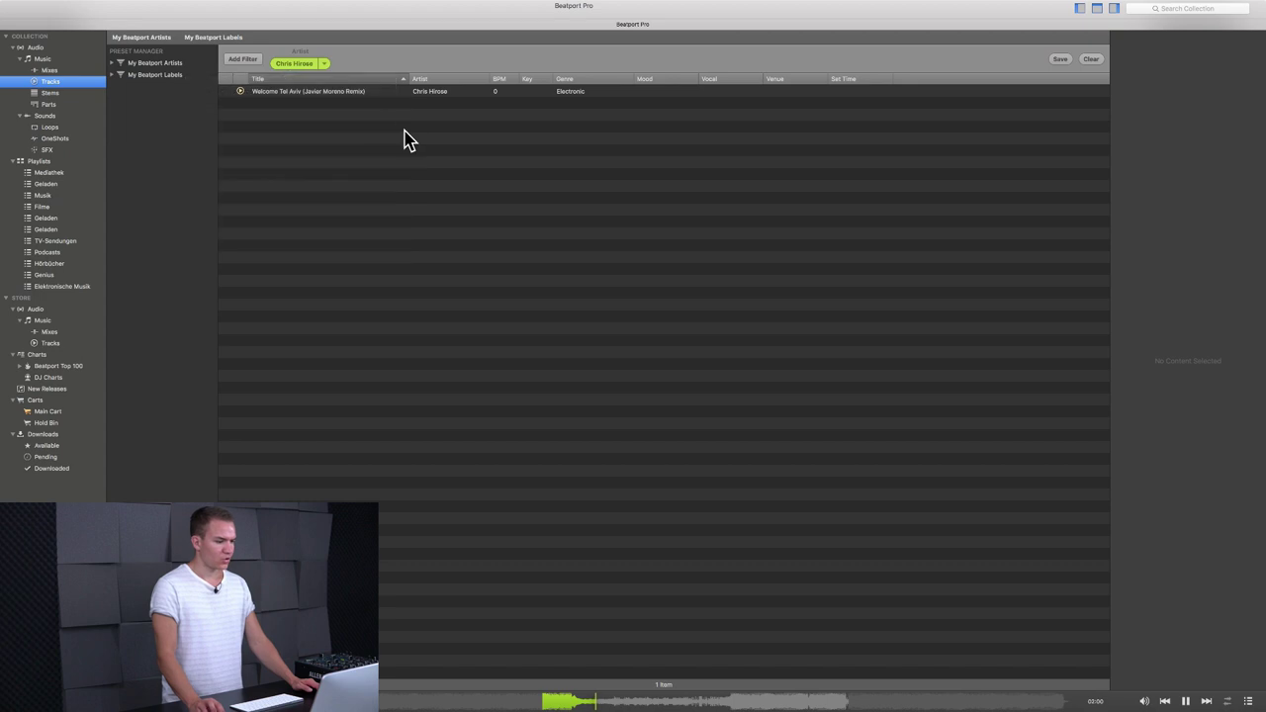
Step: Play Welcome Tel Aviv (Javier Moreno Remix) from further into the track and clear the artist filter
{"action": "left_click", "coordinate": [361, 94]}
{"action": "double_click", "coordinate": [361, 99]}
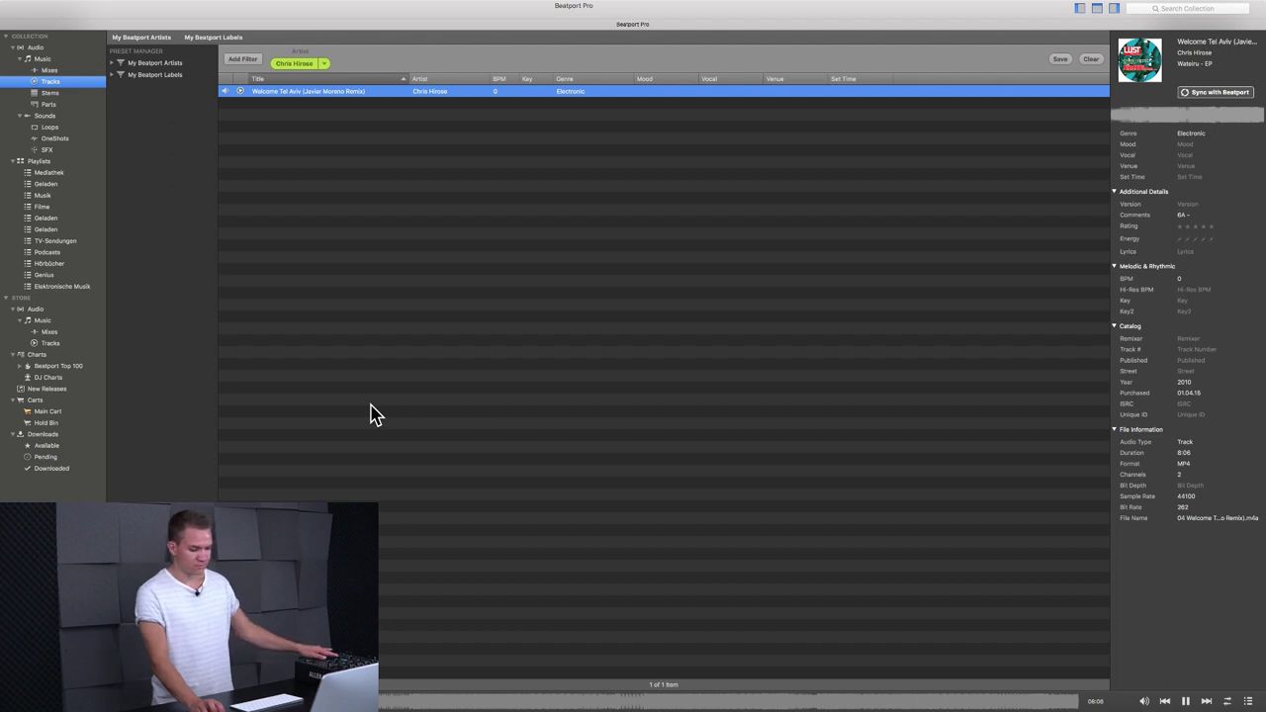
{"action": "left_click", "coordinate": [430, 705]}
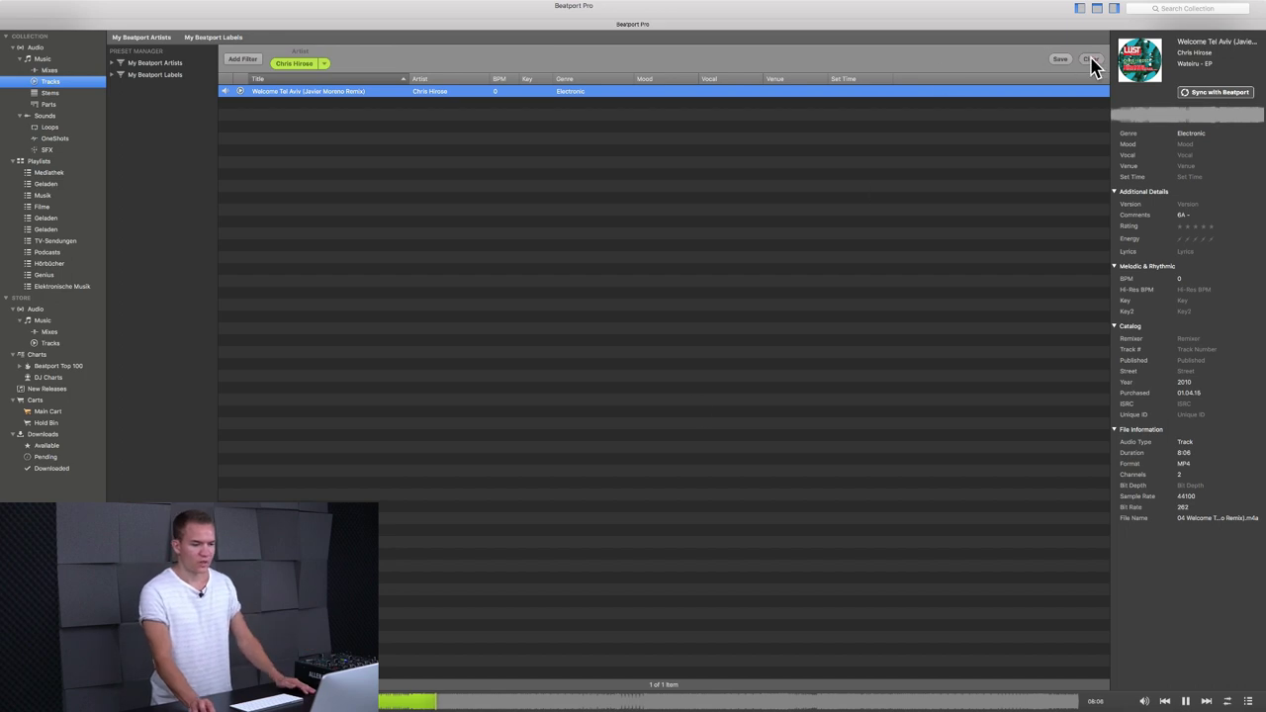
{"action": "left_click", "coordinate": [1090, 60]}
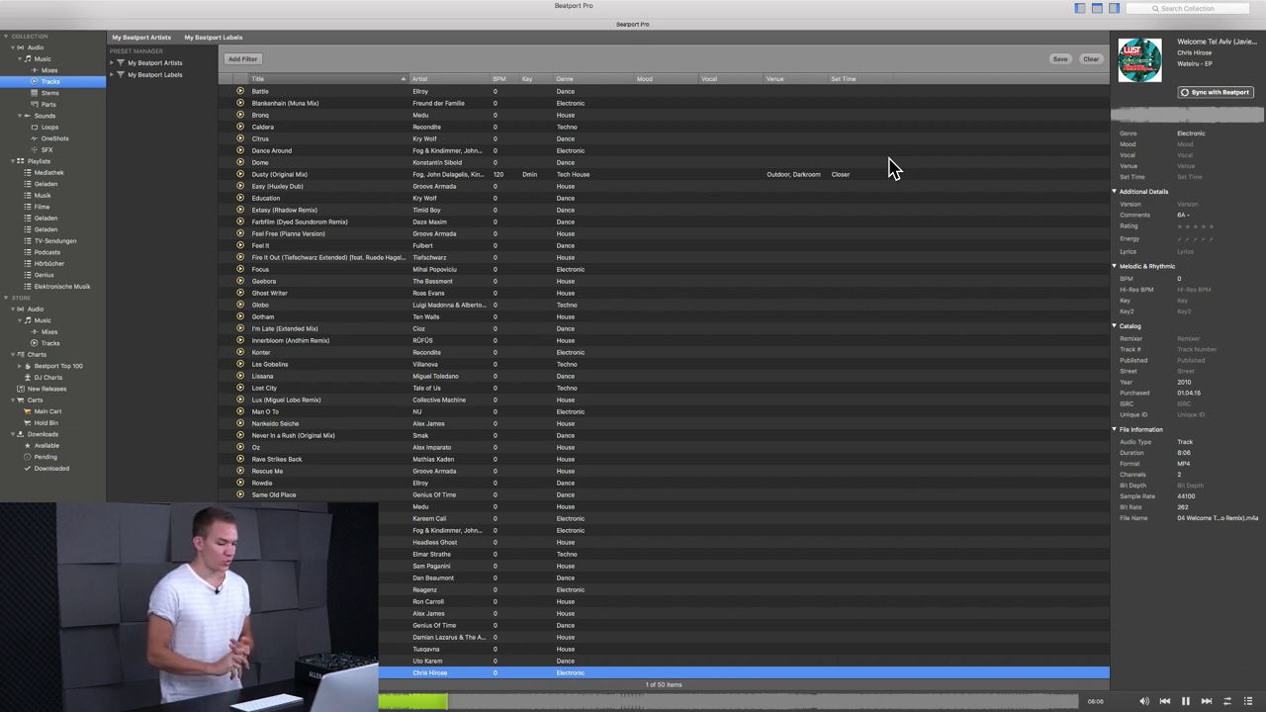
Step: Sync Easy (Huxley Dub) with its Beatport catalog match using all metadata frames, and pause playback
{"action": "left_click", "coordinate": [432, 185]}
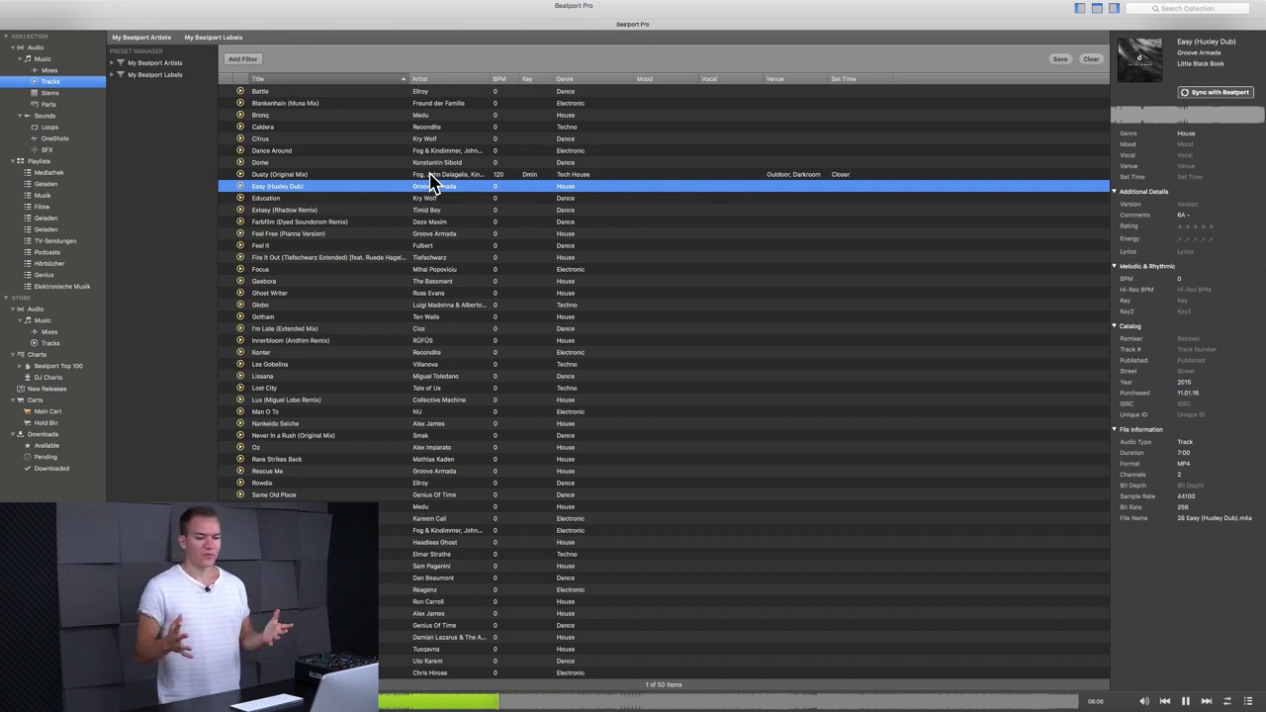
{"action": "left_click", "coordinate": [1210, 93]}
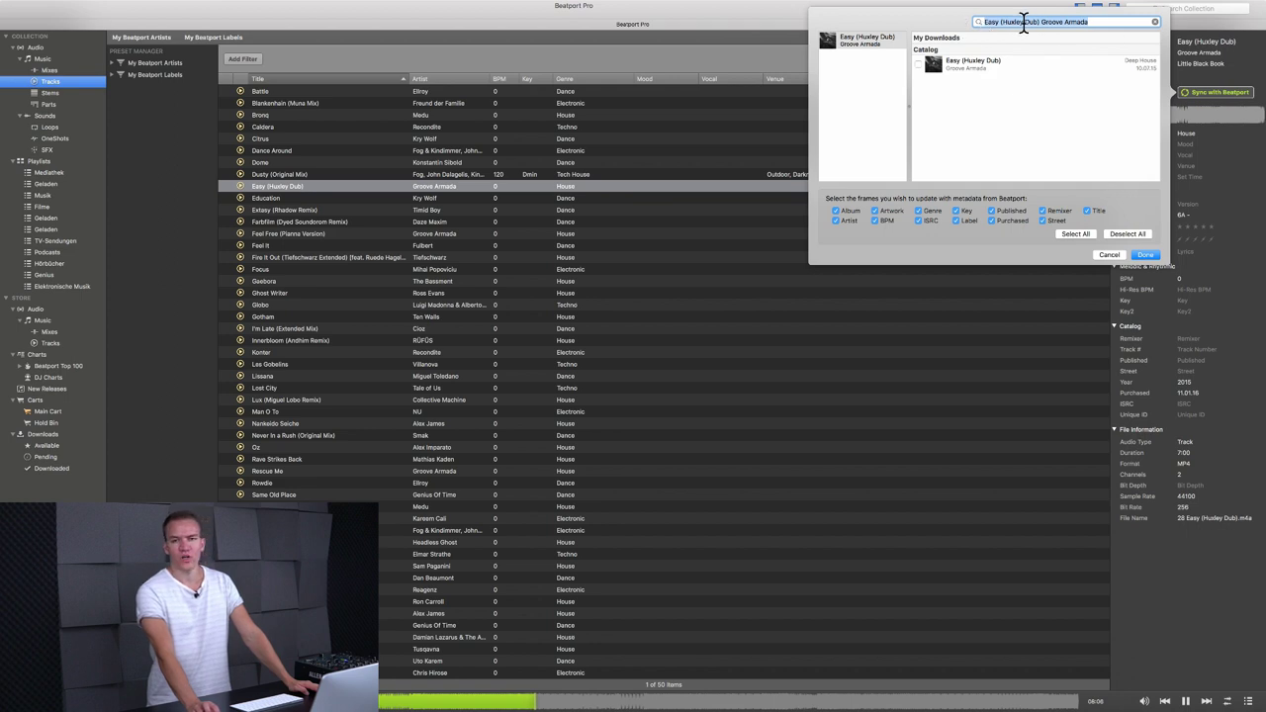
{"action": "left_click", "coordinate": [918, 64]}
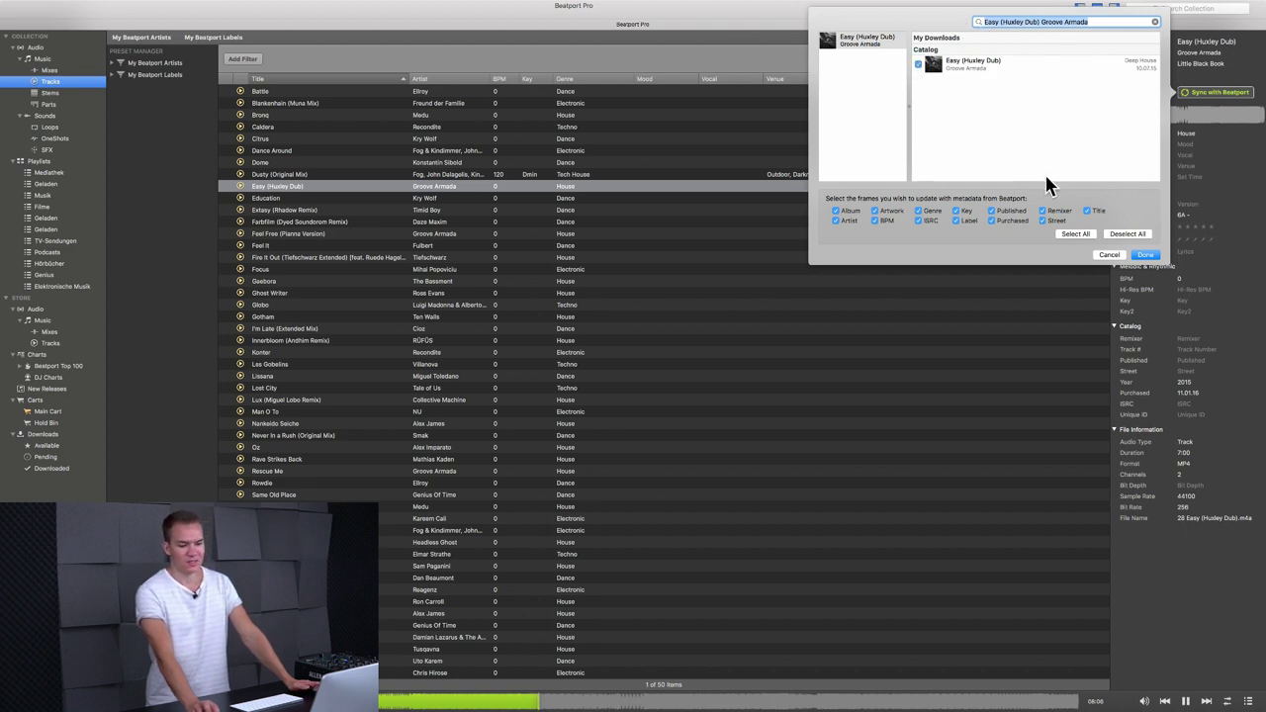
{"action": "left_click", "coordinate": [1142, 259]}
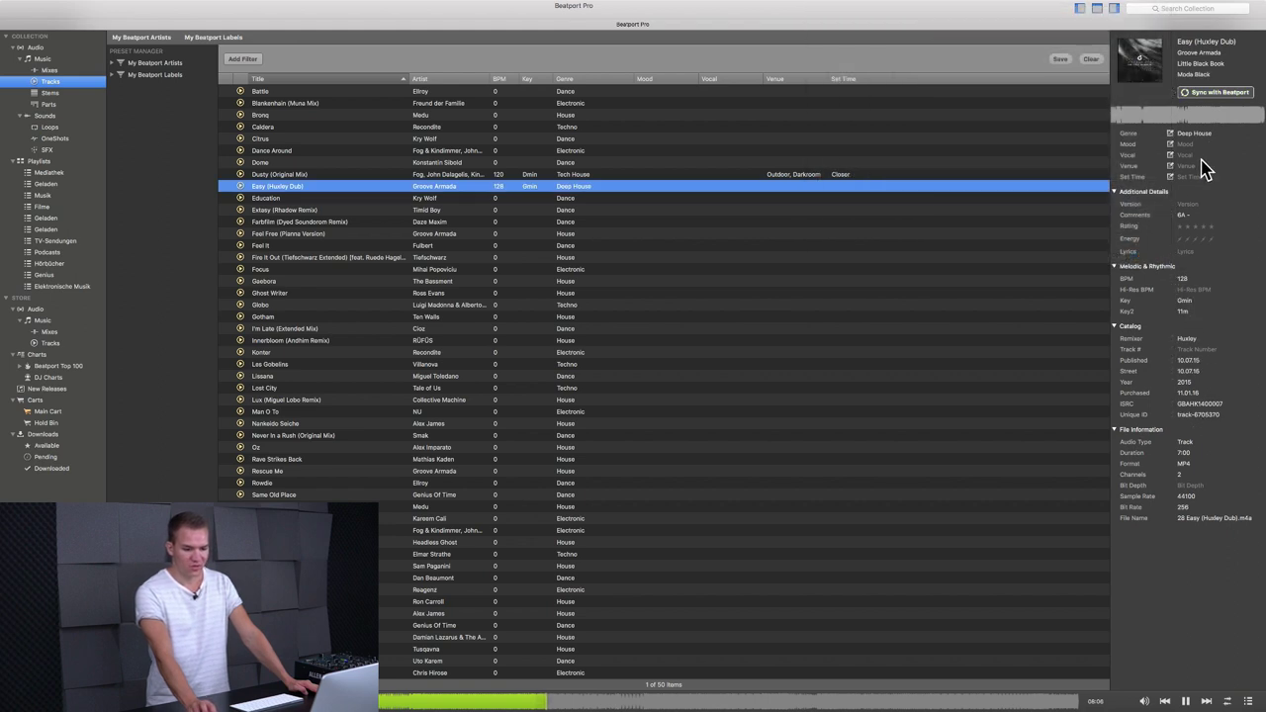
{"action": "key", "text": "space"}
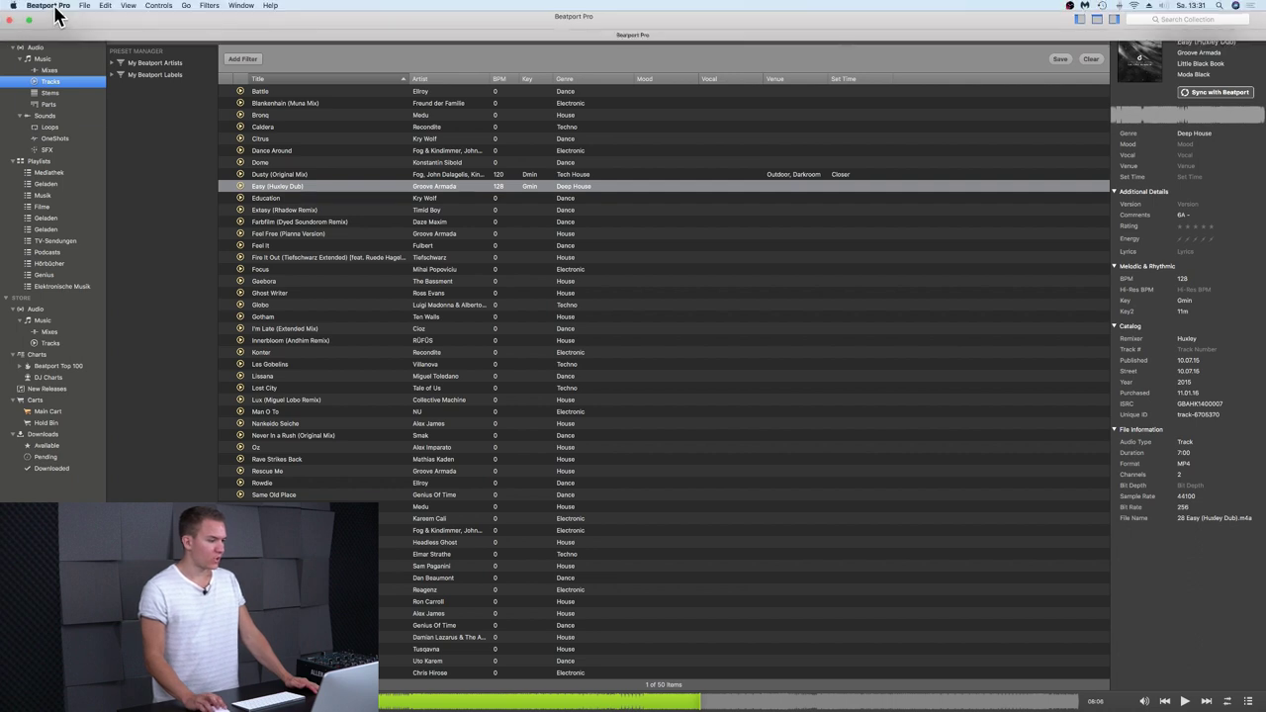
Step: Examine the General preferences and the default audio format choices for the cart, keeping aiff, and close the preferences
{"action": "left_click", "coordinate": [49, 6]}
{"action": "left_click", "coordinate": [54, 42]}
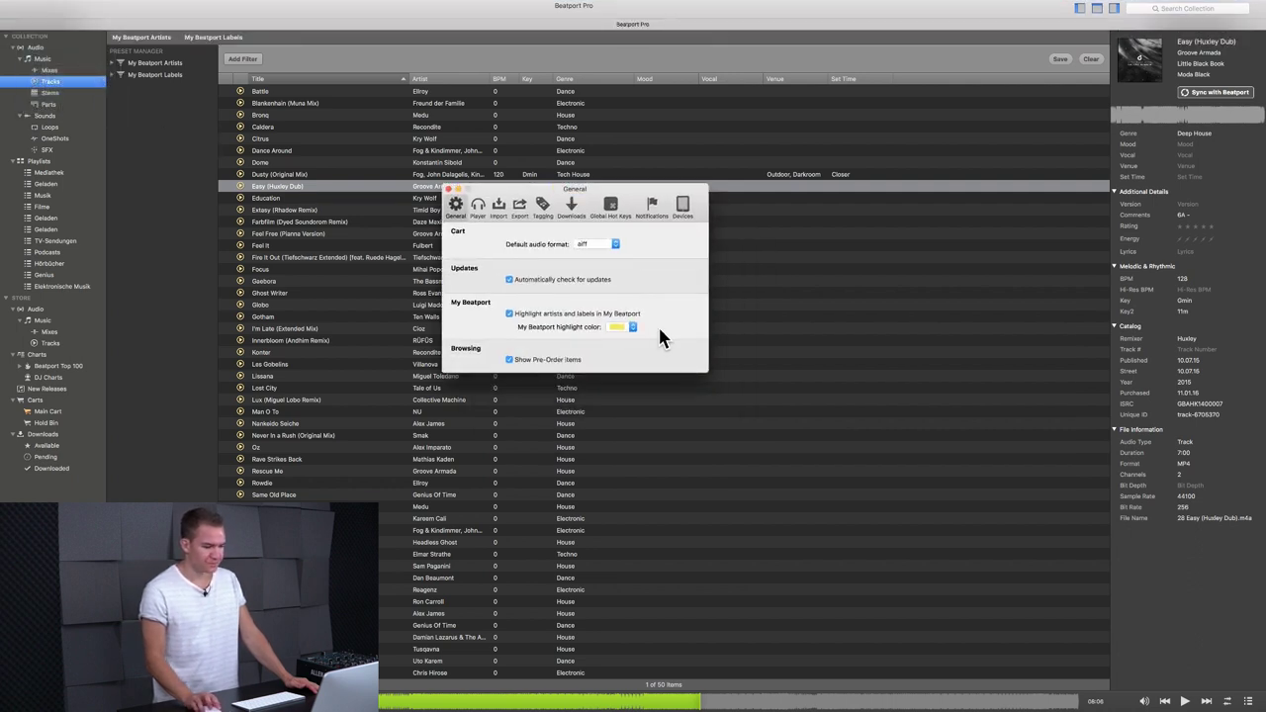
{"action": "left_click", "coordinate": [703, 360]}
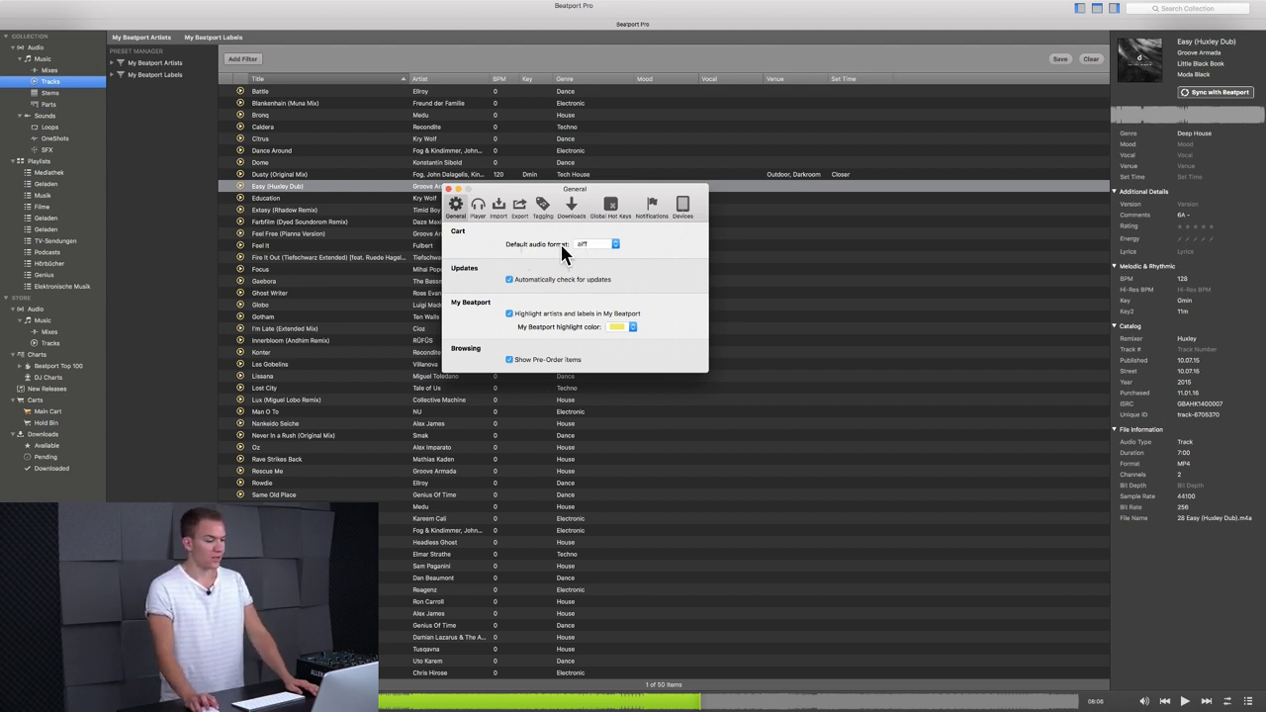
{"action": "left_click", "coordinate": [615, 247]}
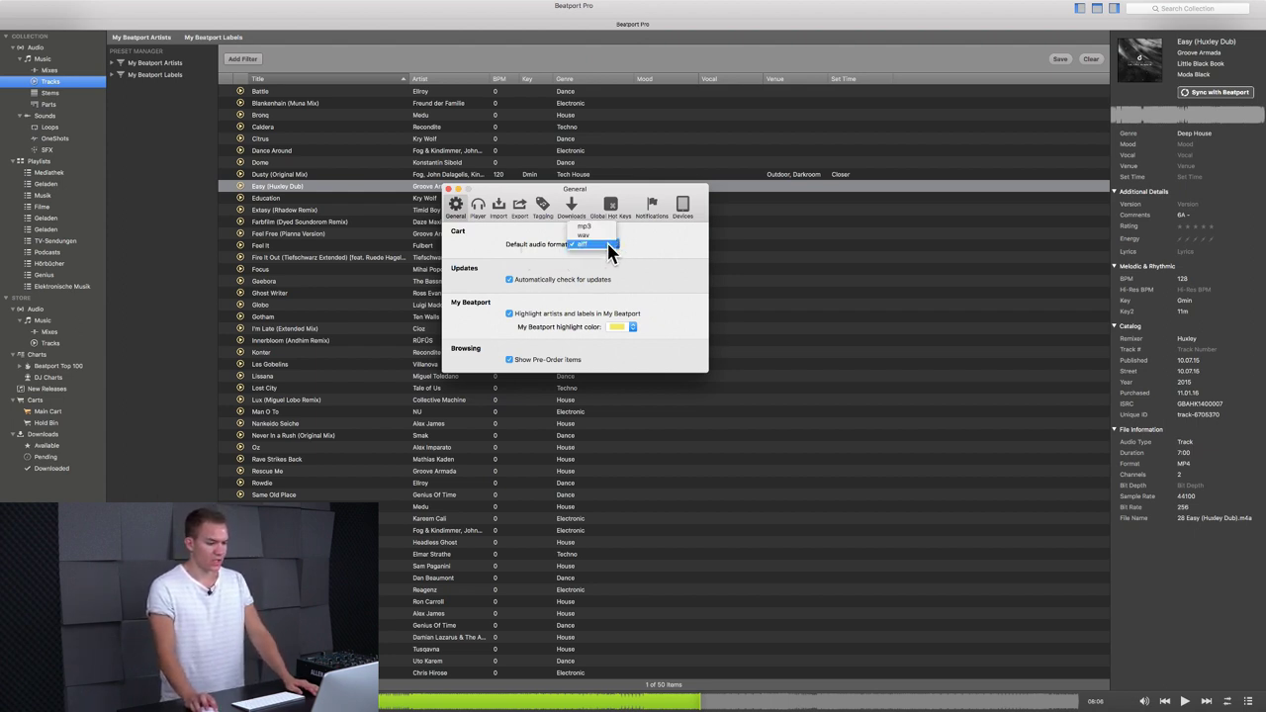
{"action": "left_click", "coordinate": [608, 245]}
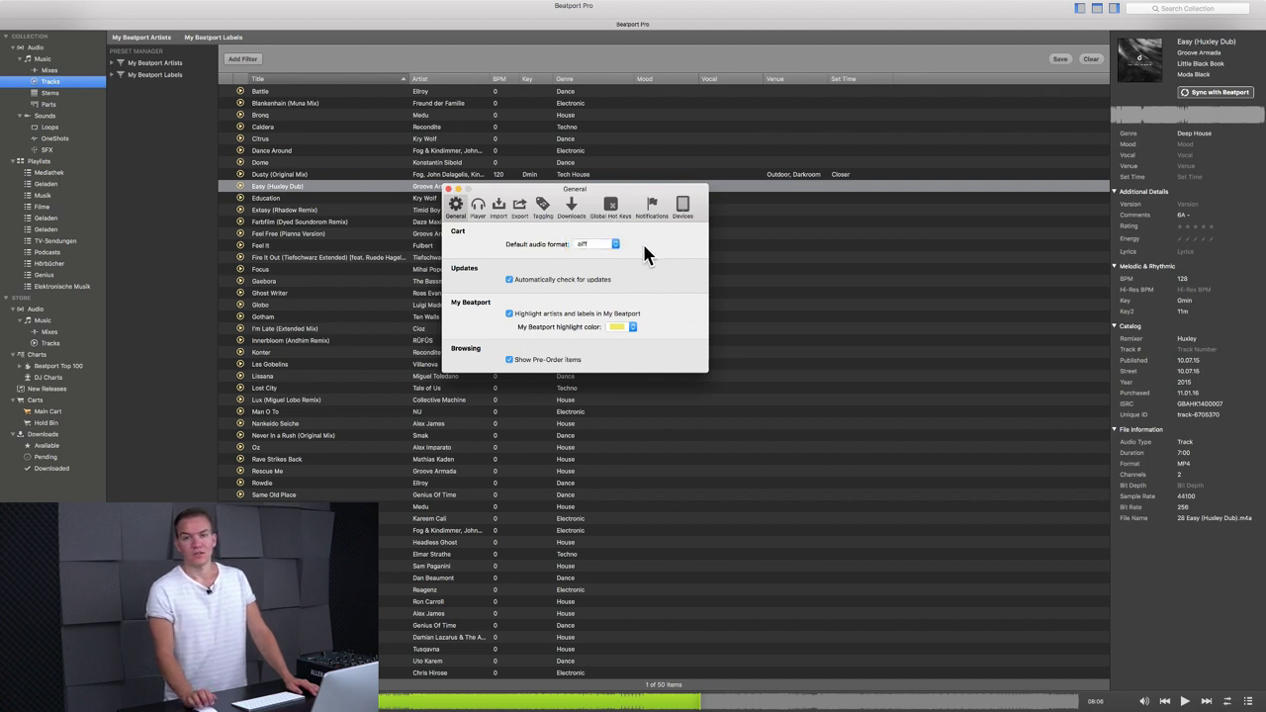
{"action": "left_click", "coordinate": [613, 245]}
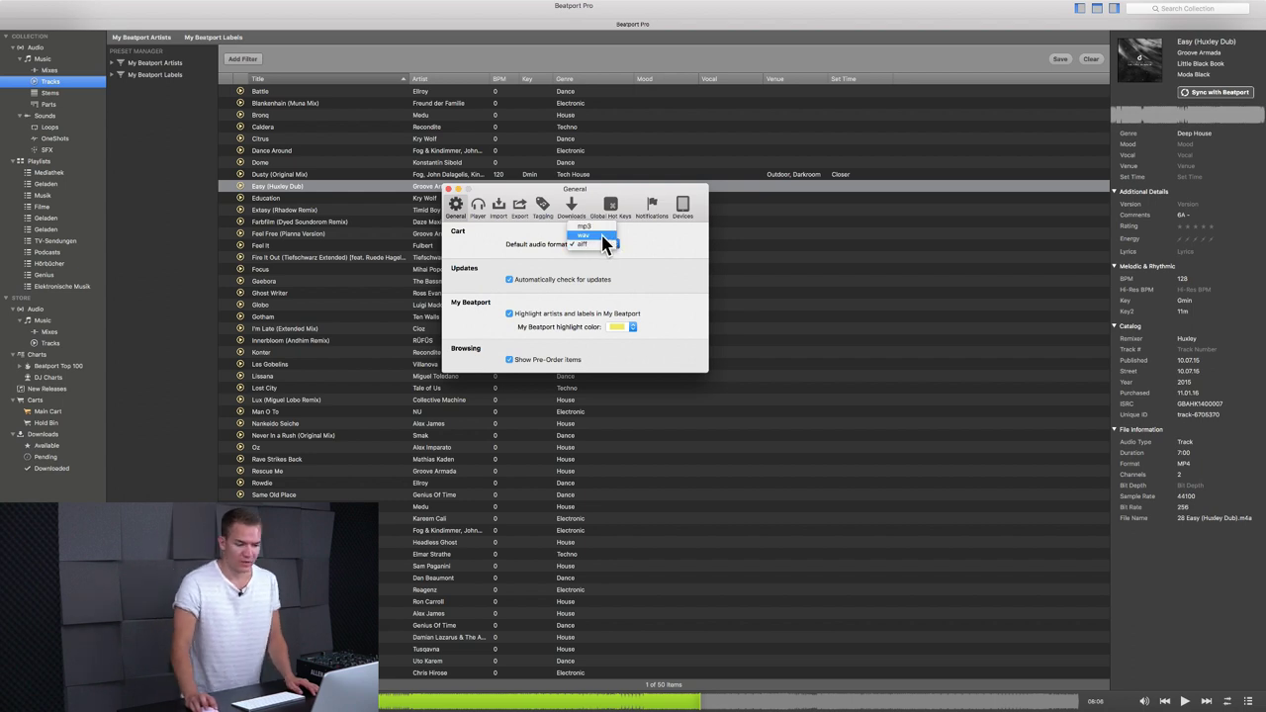
{"action": "left_click", "coordinate": [622, 246]}
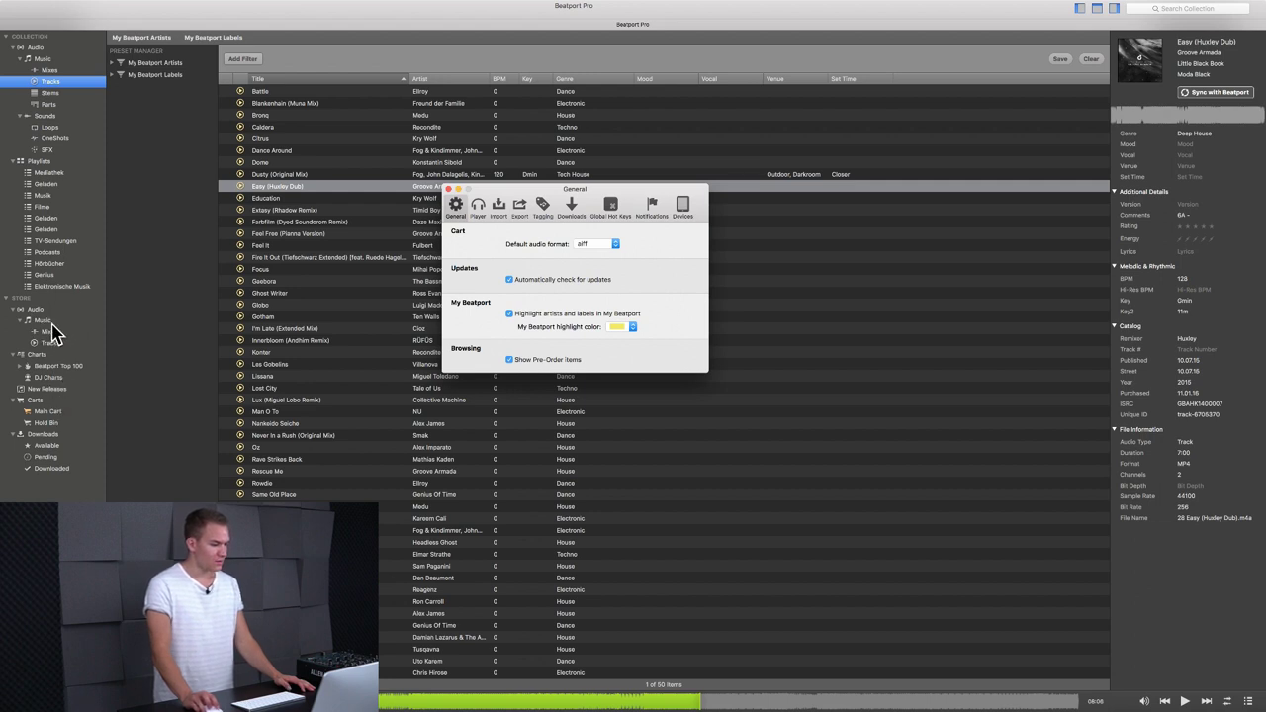
{"action": "left_click", "coordinate": [447, 188]}
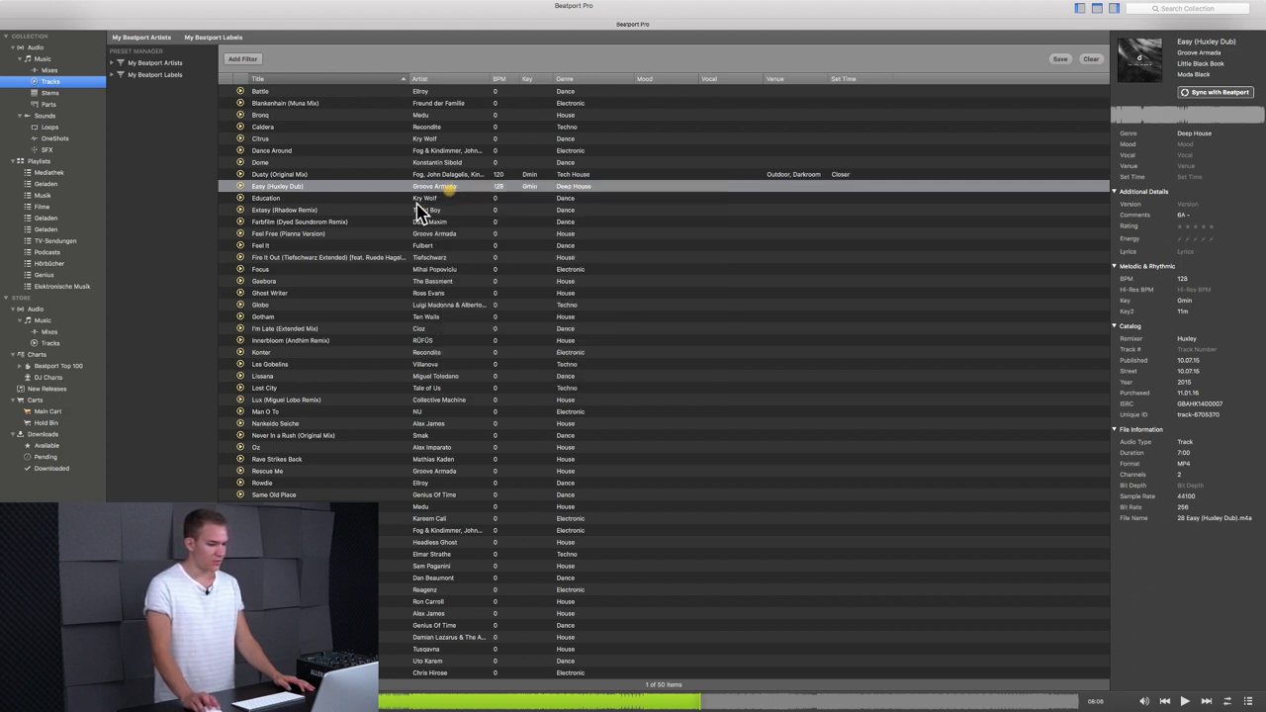
Step: View the highlighted My Beatport artists and labels in the store's Audio list and reopen the General preferences
{"action": "left_click", "coordinate": [49, 331]}
{"action": "left_click", "coordinate": [50, 310]}
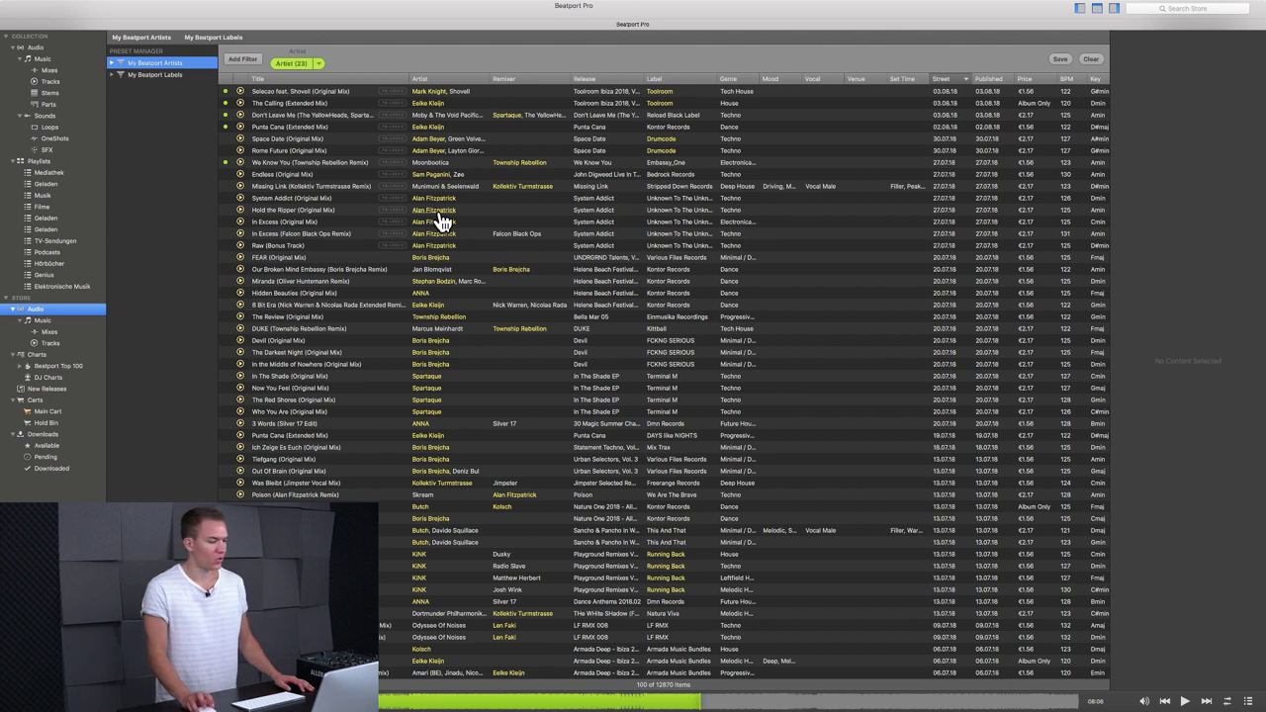
{"action": "left_click", "coordinate": [48, 5]}
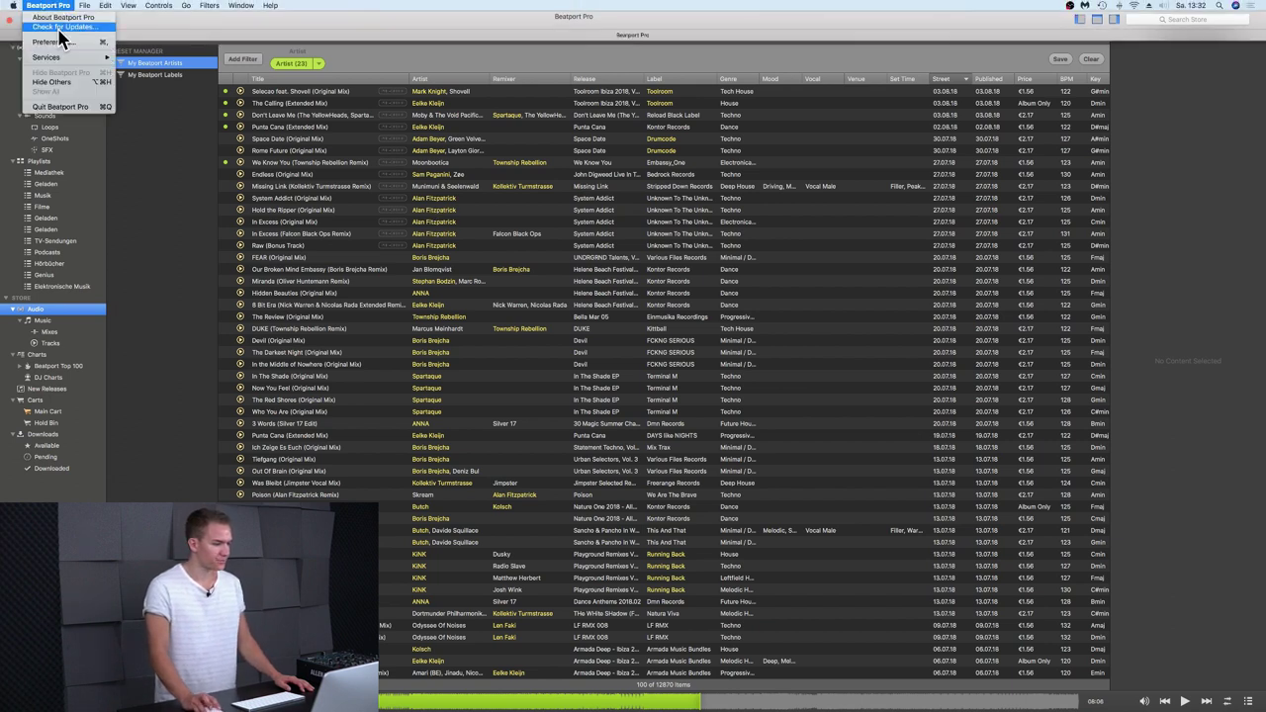
{"action": "left_click", "coordinate": [60, 44]}
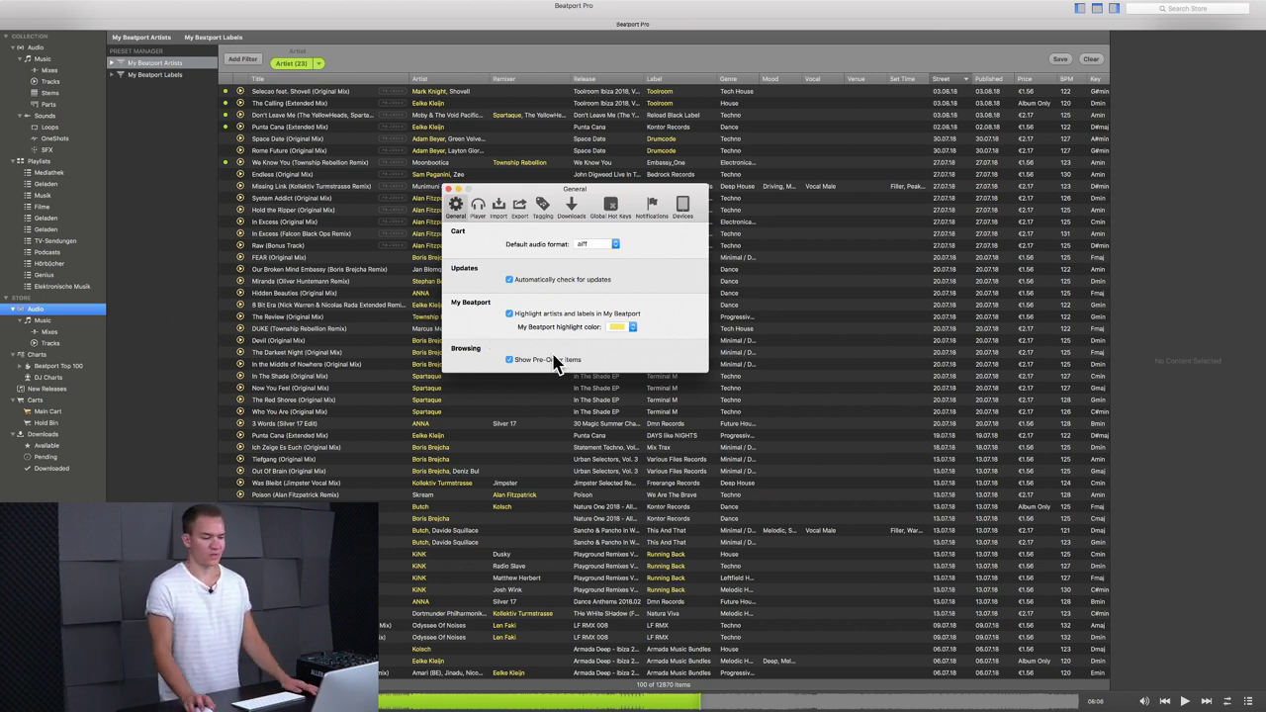
Step: Examine the Player preferences, including the choices for queue history, track scanning skips and how long previewed items are remembered
{"action": "left_click", "coordinate": [478, 208]}
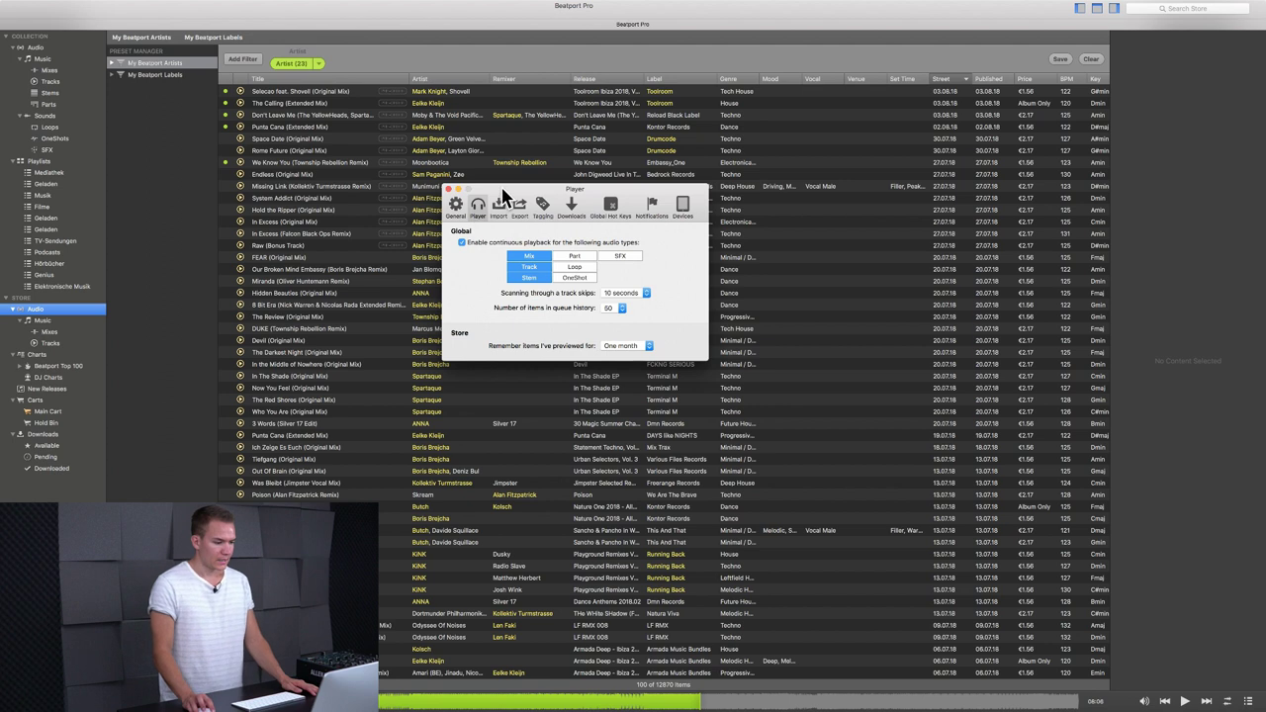
{"action": "left_click_drag", "start_coordinate": [506, 197], "coordinate": [509, 205]}
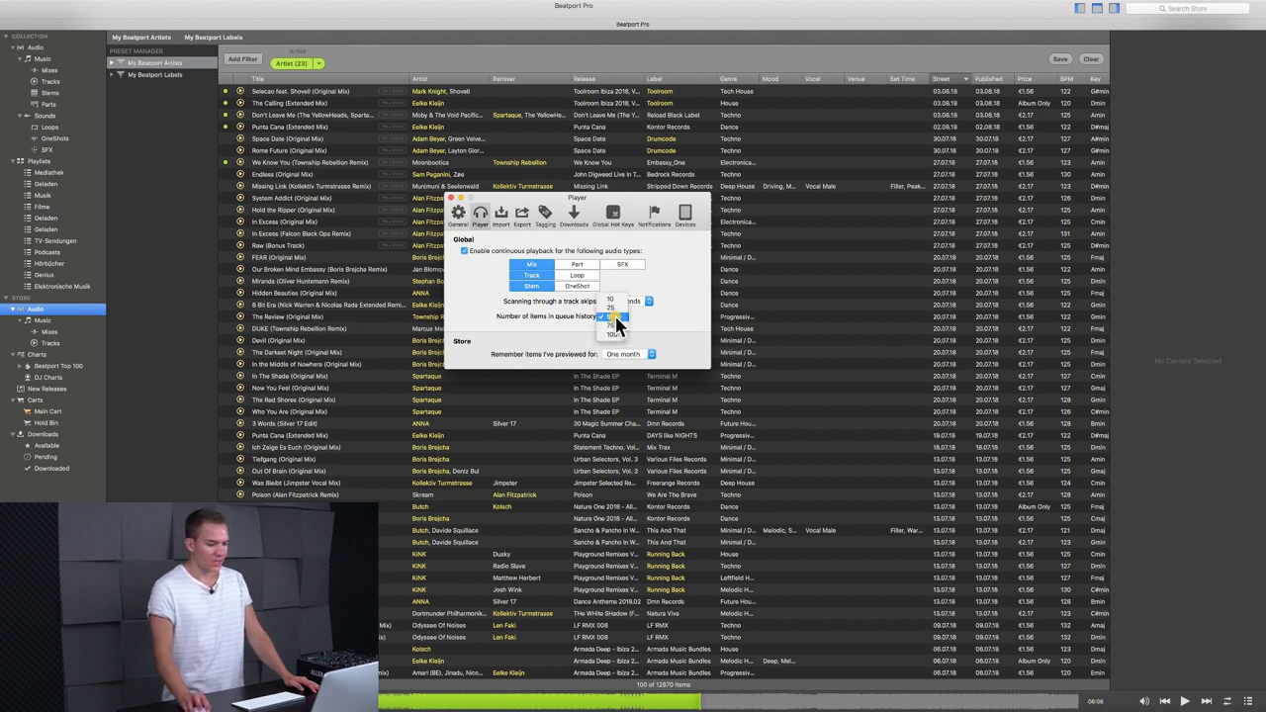
{"action": "left_click", "coordinate": [615, 314]}
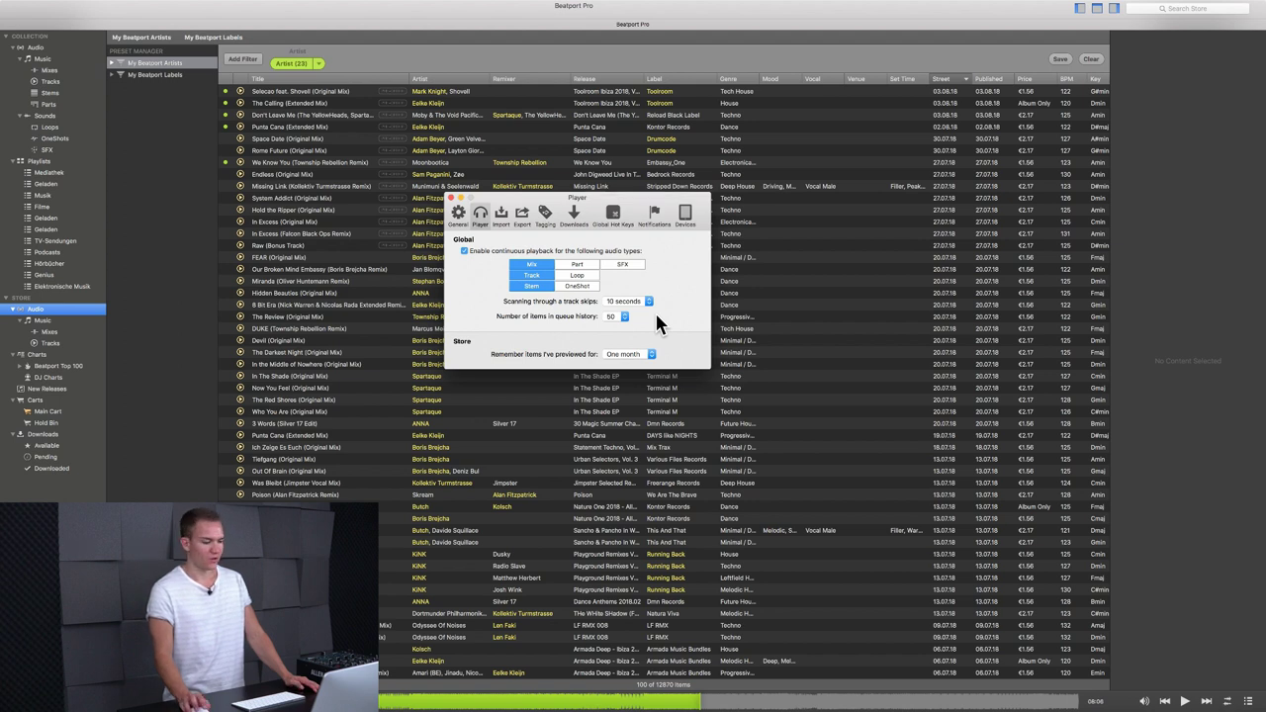
{"action": "left_click", "coordinate": [624, 314]}
{"action": "left_click", "coordinate": [624, 315]}
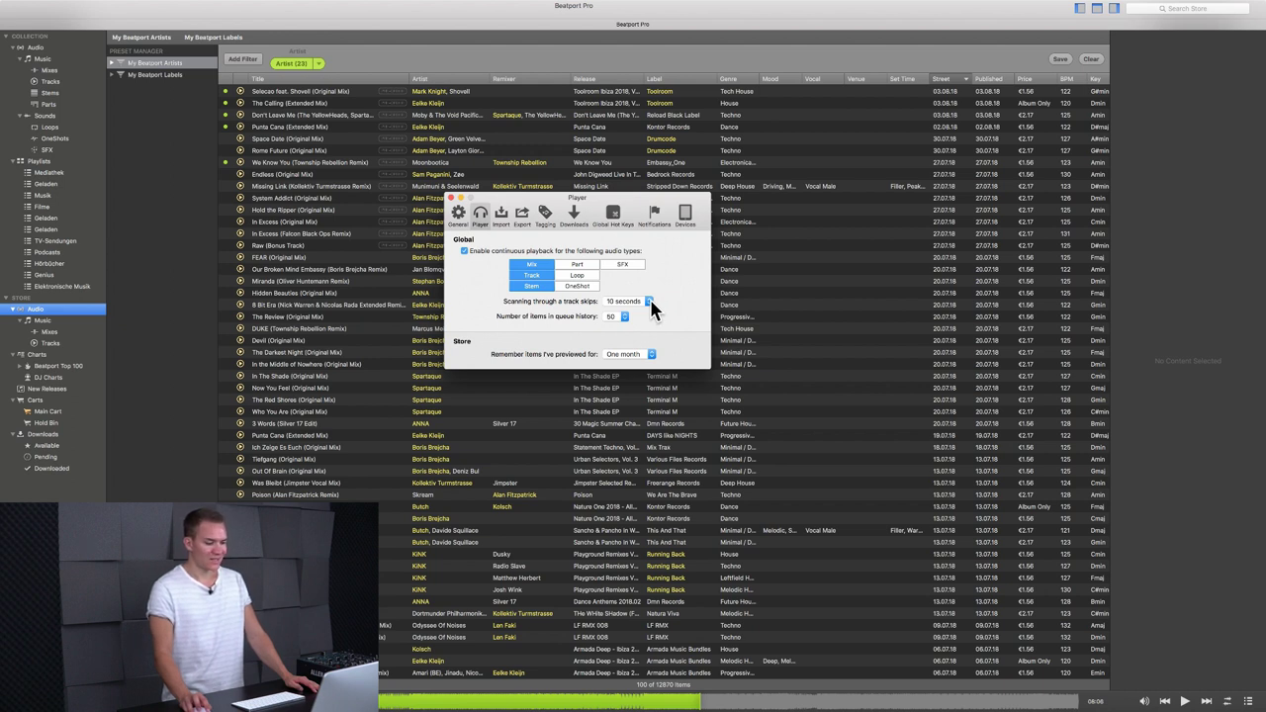
{"action": "left_click", "coordinate": [651, 305]}
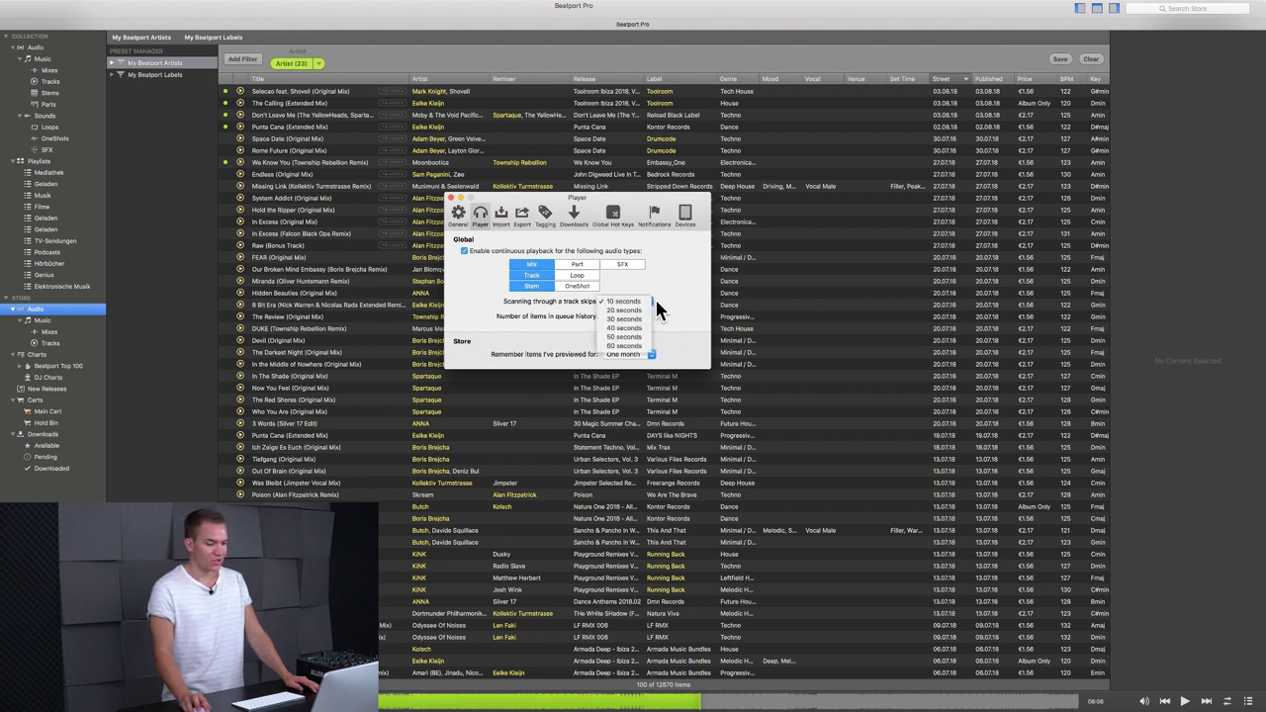
{"action": "left_click", "coordinate": [656, 307]}
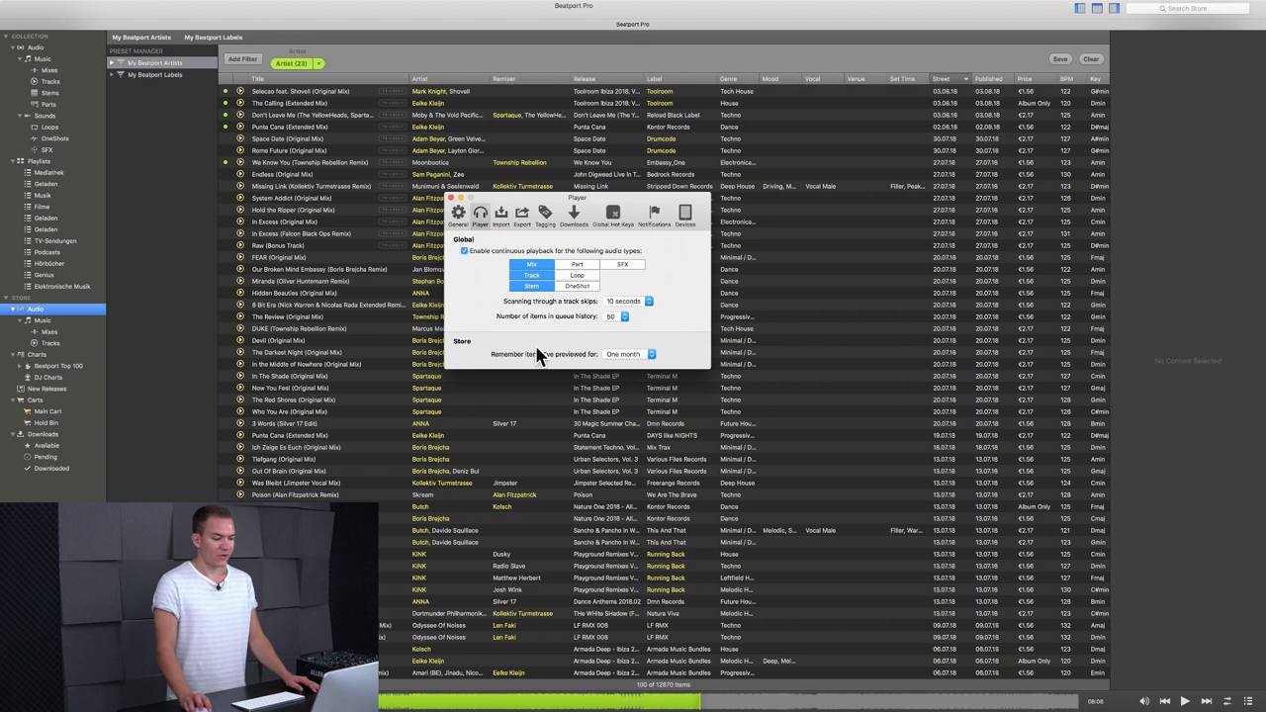
{"action": "left_click", "coordinate": [652, 355]}
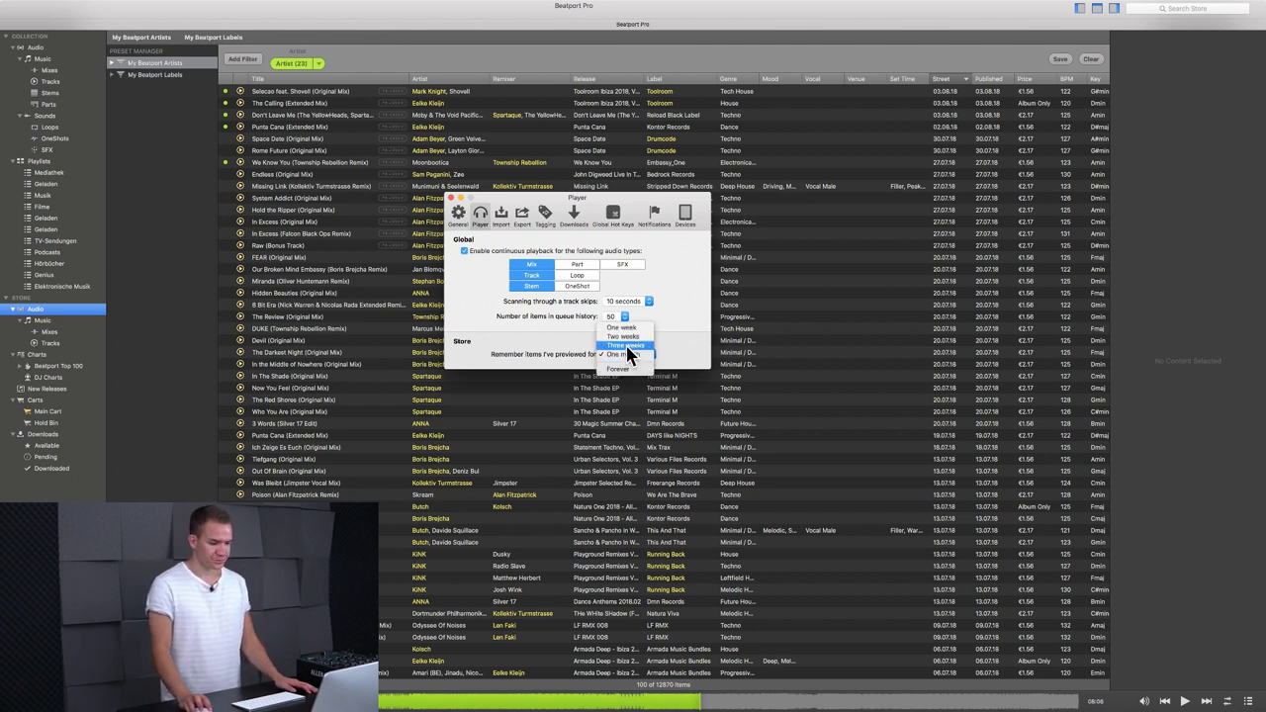
{"action": "left_click", "coordinate": [665, 322]}
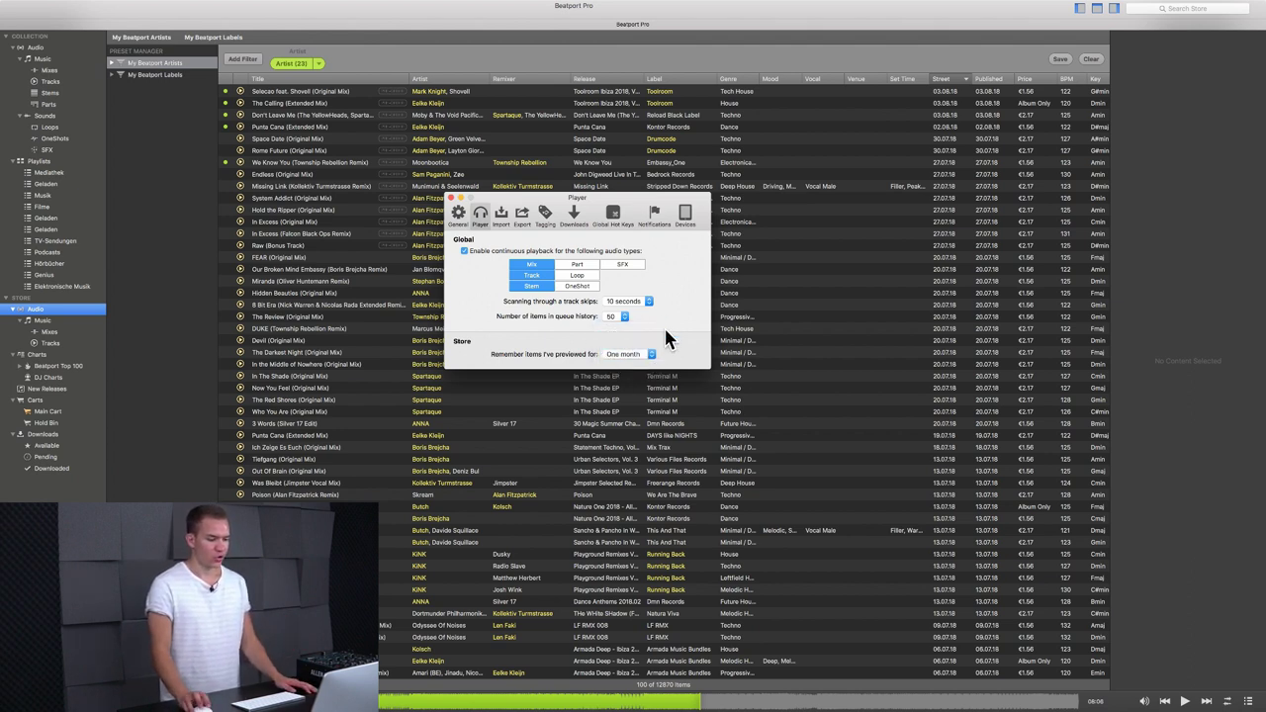
Step: View the watched folders in the Import preferences and open the Export preferences
{"action": "left_click", "coordinate": [501, 213]}
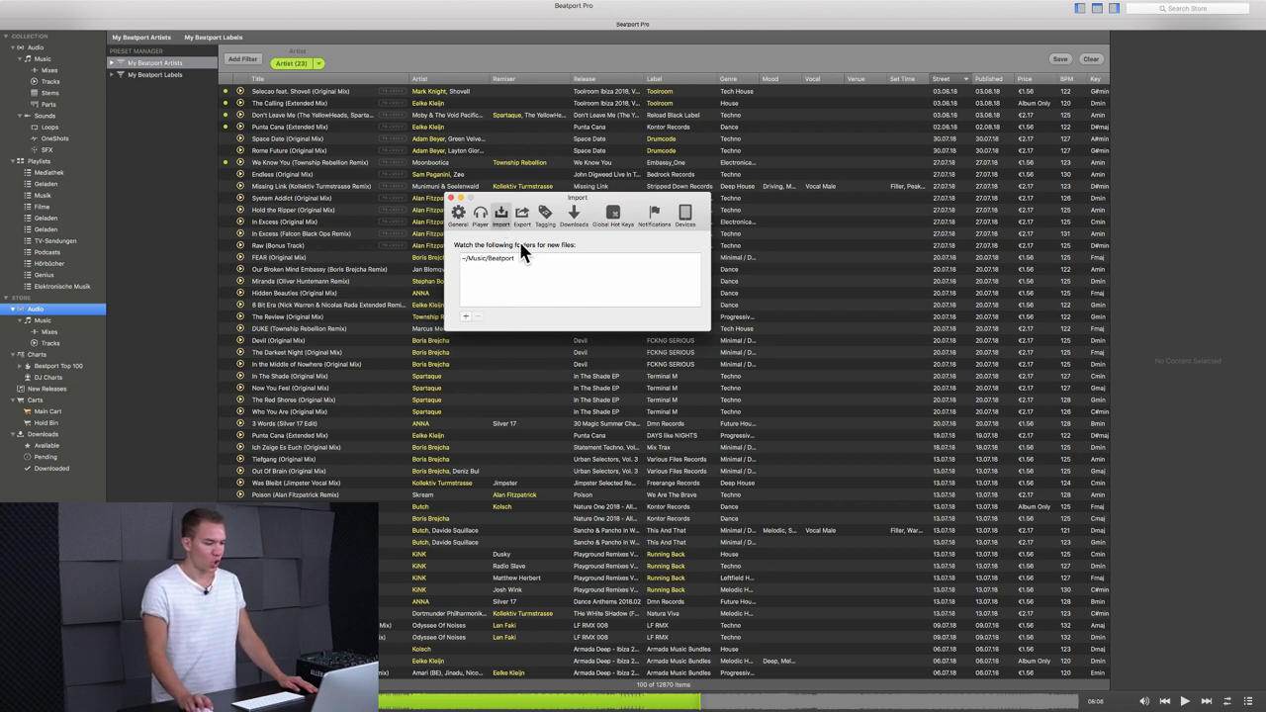
{"action": "left_click", "coordinate": [488, 256]}
{"action": "left_click", "coordinate": [497, 281]}
{"action": "left_click", "coordinate": [521, 218]}
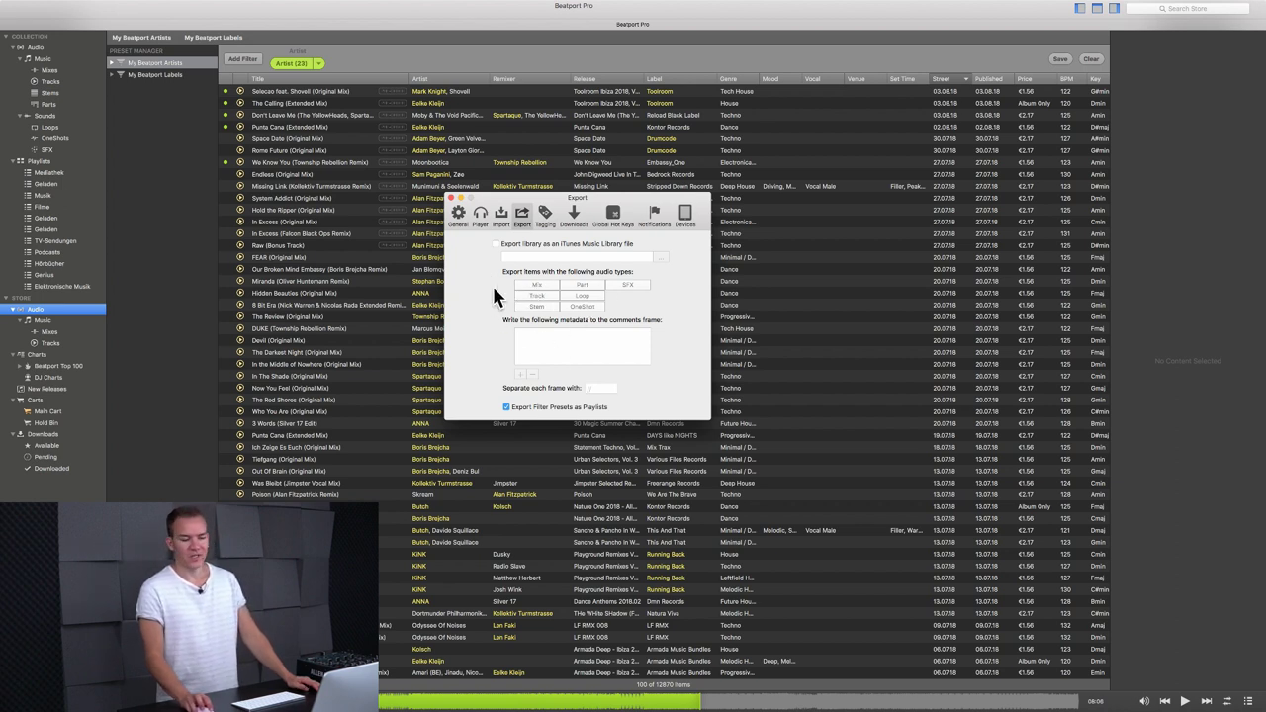
Step: Examine the Tagging preferences, trying Custom for the Key2 field before restoring Open Key, and decline enabling custom Comments tagging
{"action": "left_click", "coordinate": [545, 216]}
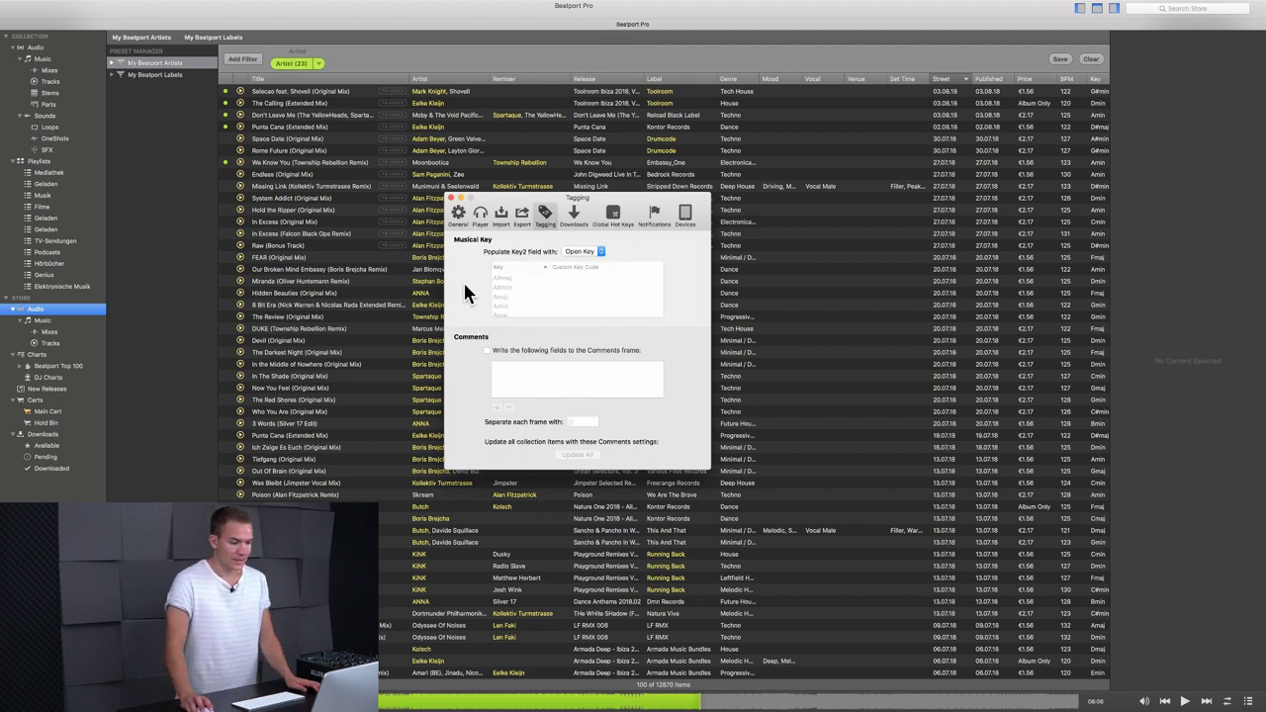
{"action": "left_click", "coordinate": [602, 251]}
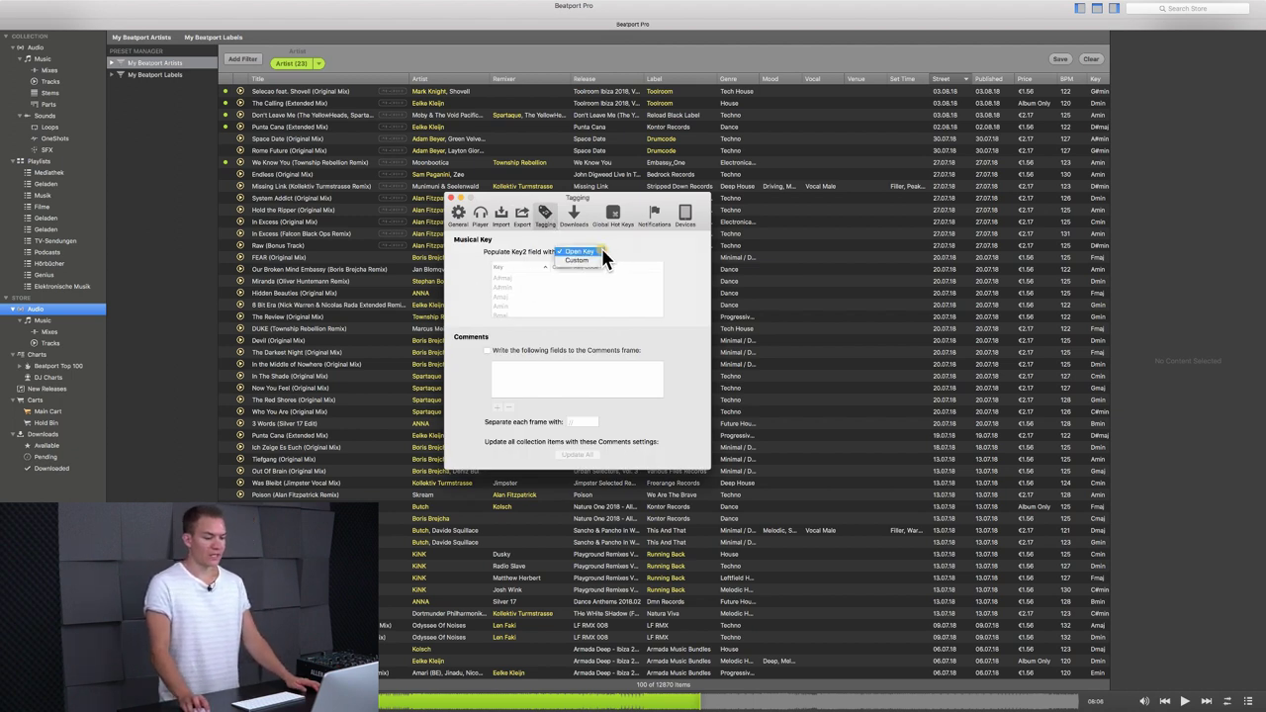
{"action": "left_click", "coordinate": [607, 249]}
{"action": "left_click", "coordinate": [602, 252]}
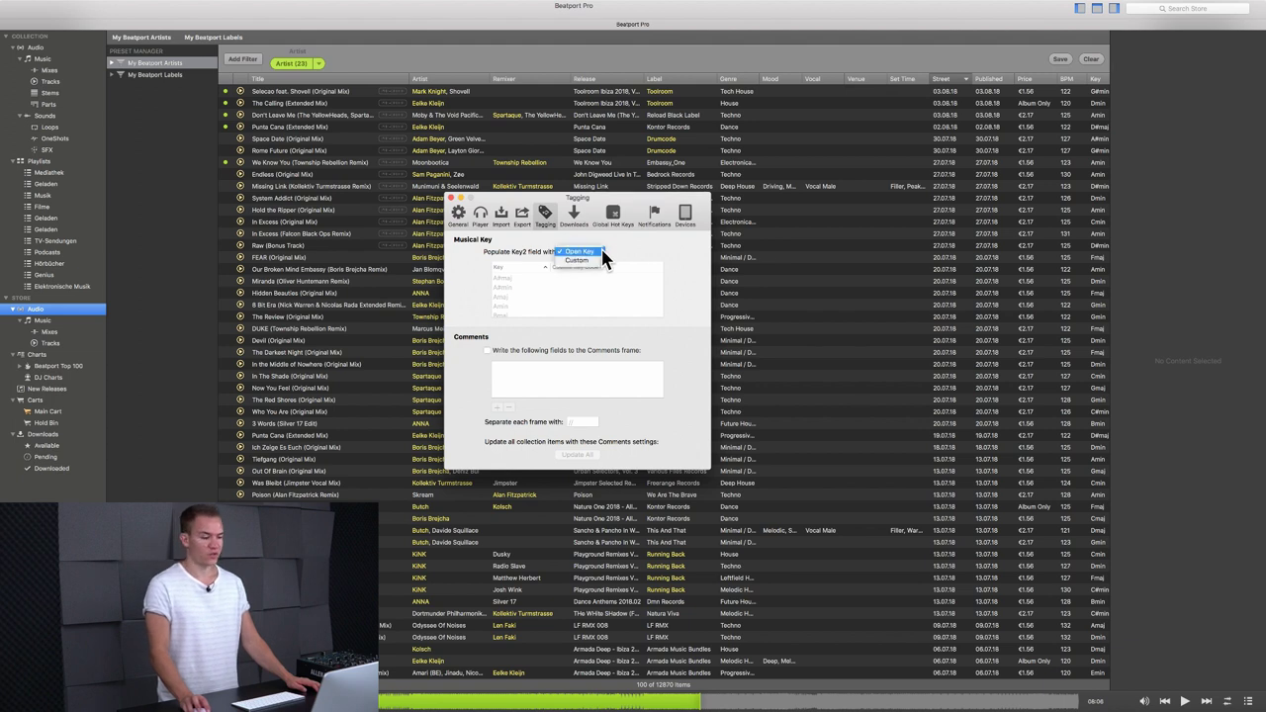
{"action": "left_click", "coordinate": [586, 259]}
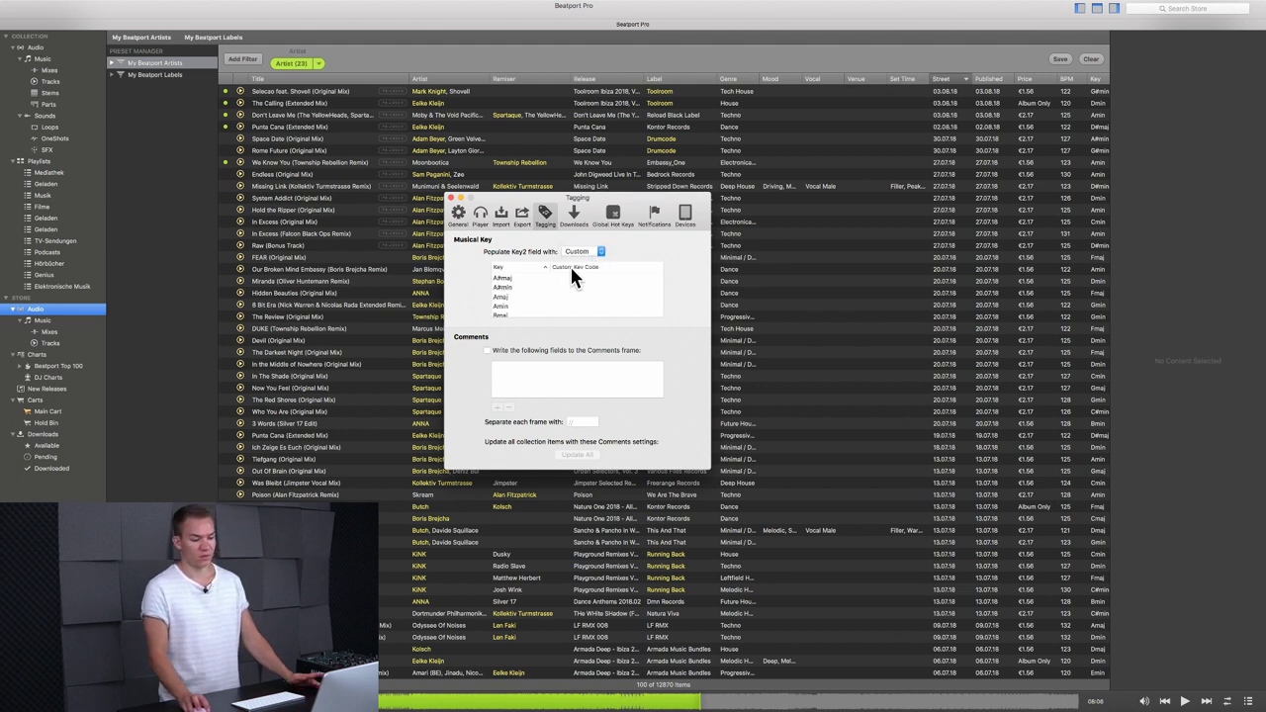
{"action": "left_click", "coordinate": [581, 249]}
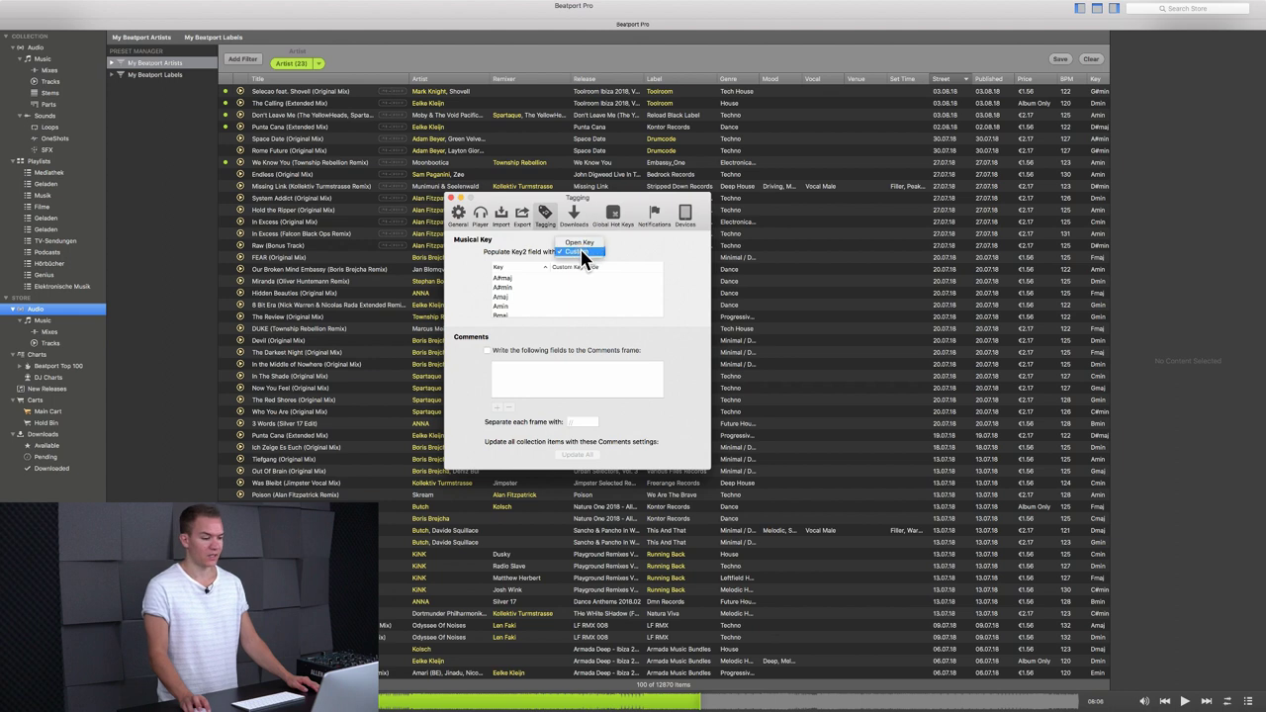
{"action": "left_click", "coordinate": [604, 242]}
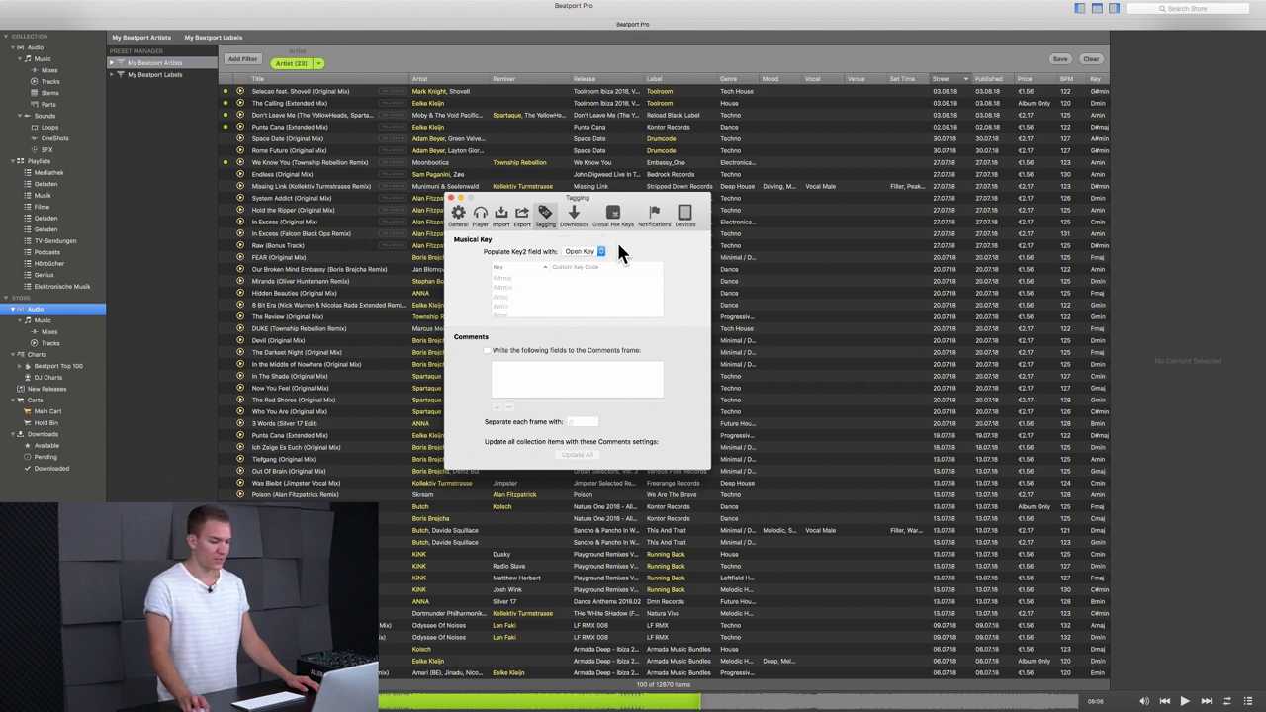
{"action": "left_click", "coordinate": [534, 353]}
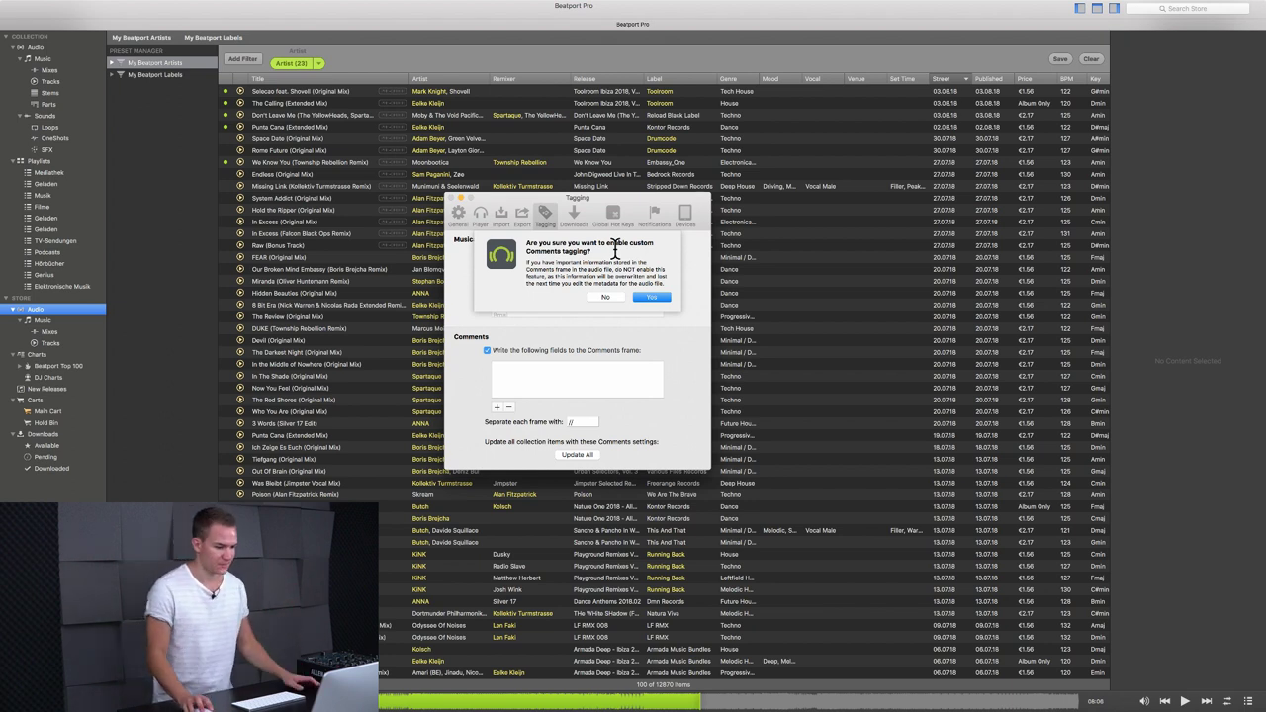
{"action": "left_click", "coordinate": [596, 293]}
Step: Examine the Downloads preferences and the choices for the number of concurrent downloads, keeping 5
{"action": "left_click", "coordinate": [575, 217]}
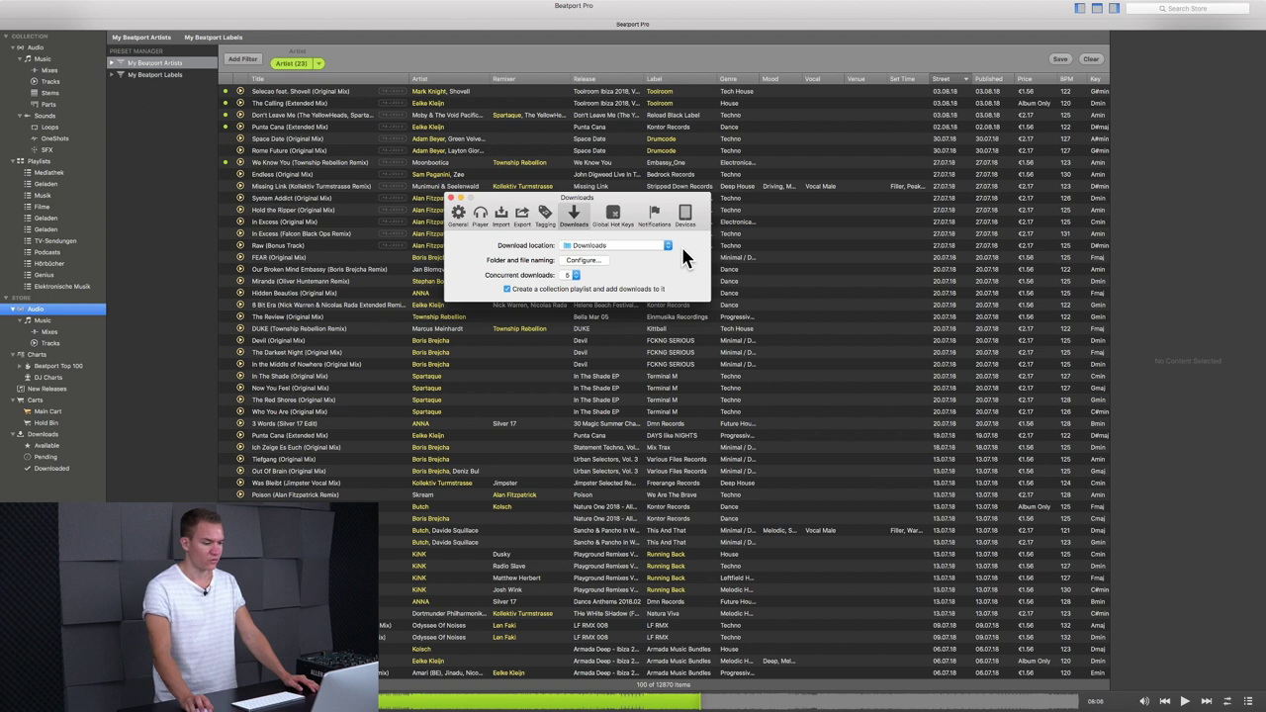
{"action": "left_click", "coordinate": [575, 276]}
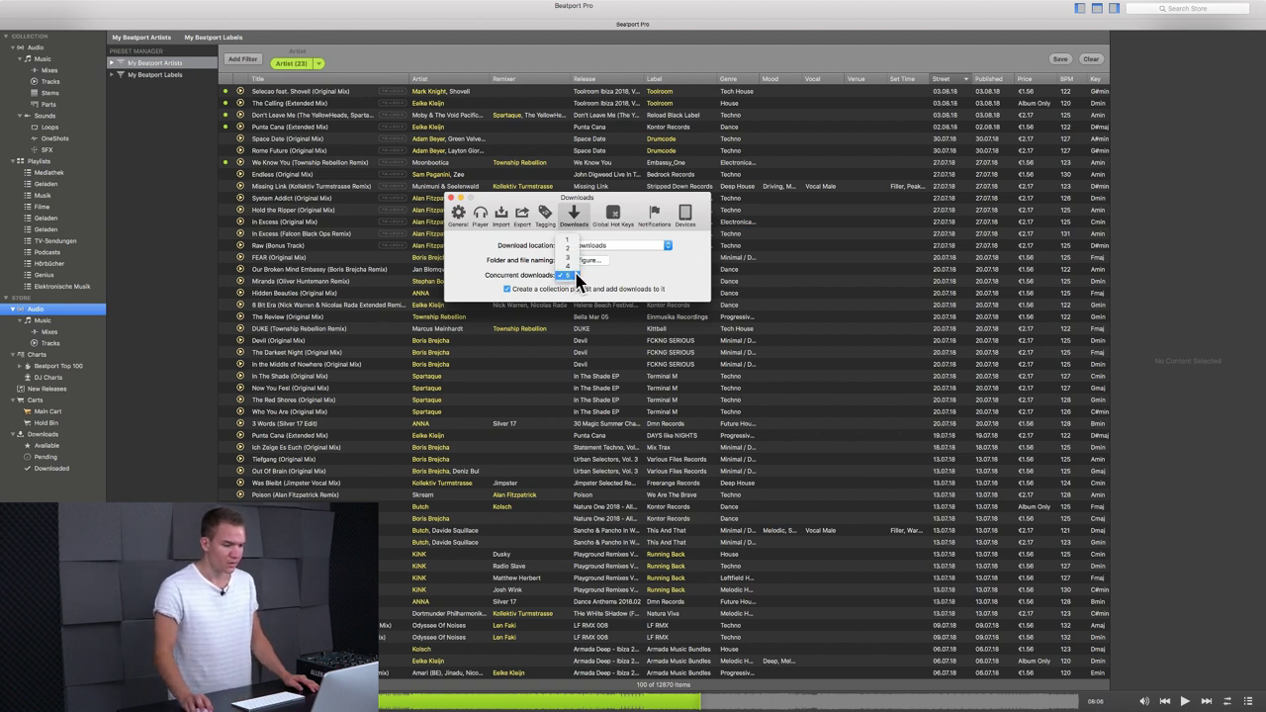
{"action": "left_click", "coordinate": [577, 276]}
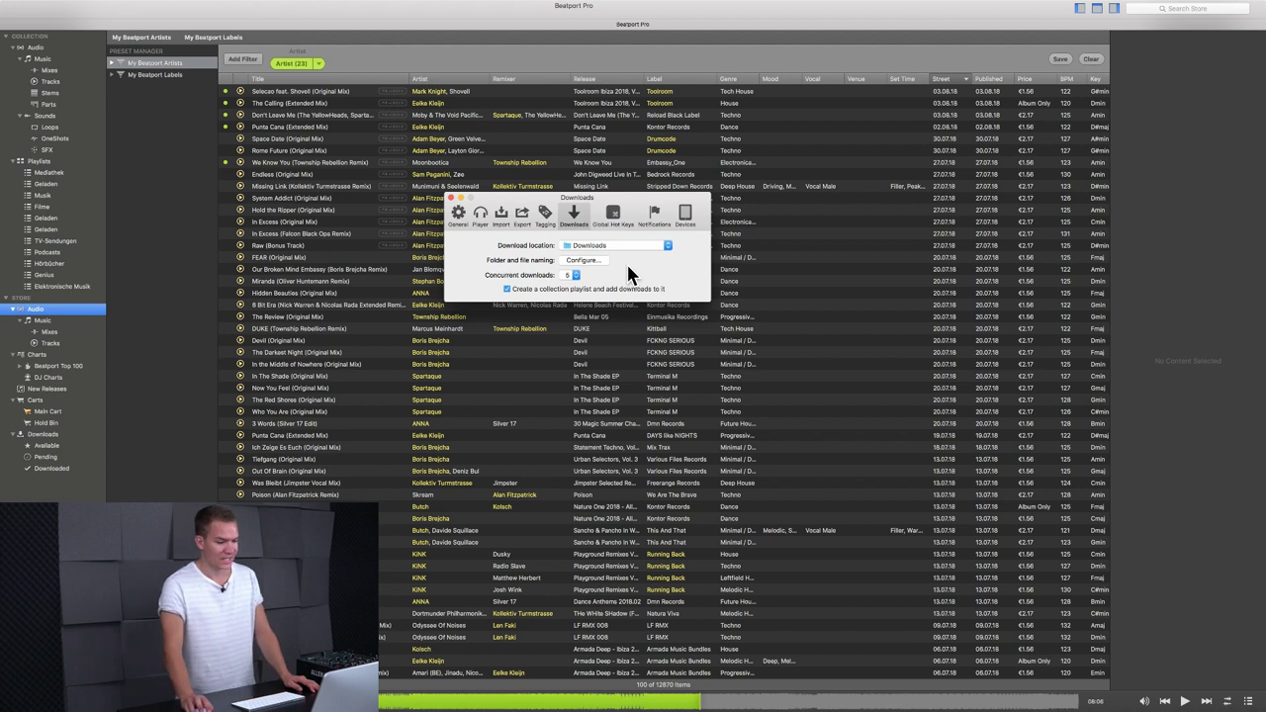
Step: View the Global Hot Keys, Notifications and Devices preferences and close the preferences
{"action": "left_click", "coordinate": [613, 217]}
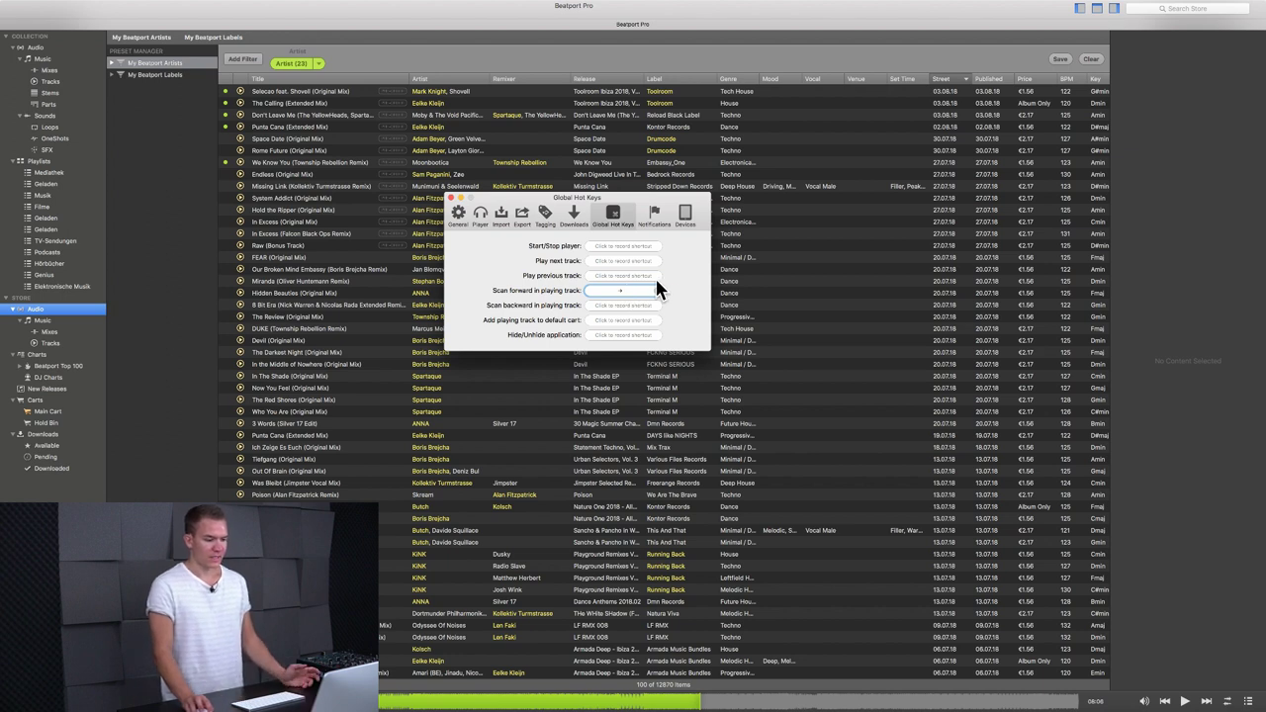
{"action": "left_click", "coordinate": [656, 218]}
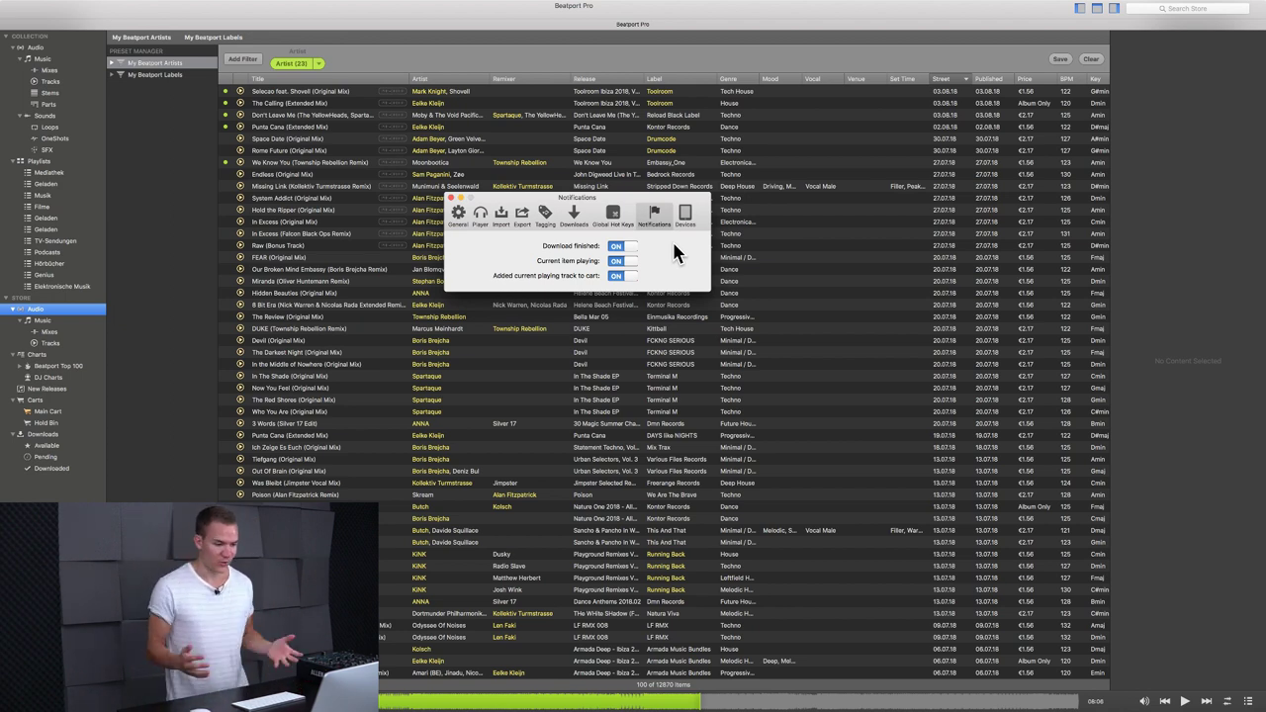
{"action": "left_click", "coordinate": [686, 218]}
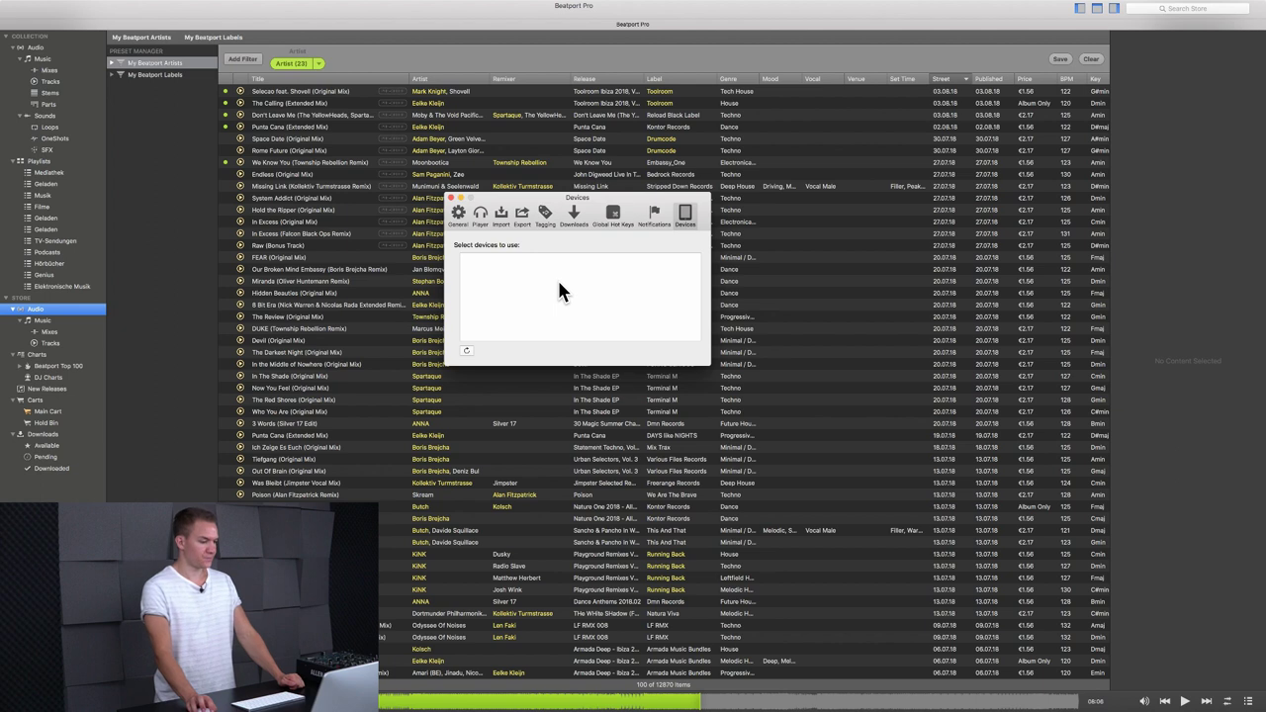
{"action": "left_click", "coordinate": [451, 200]}
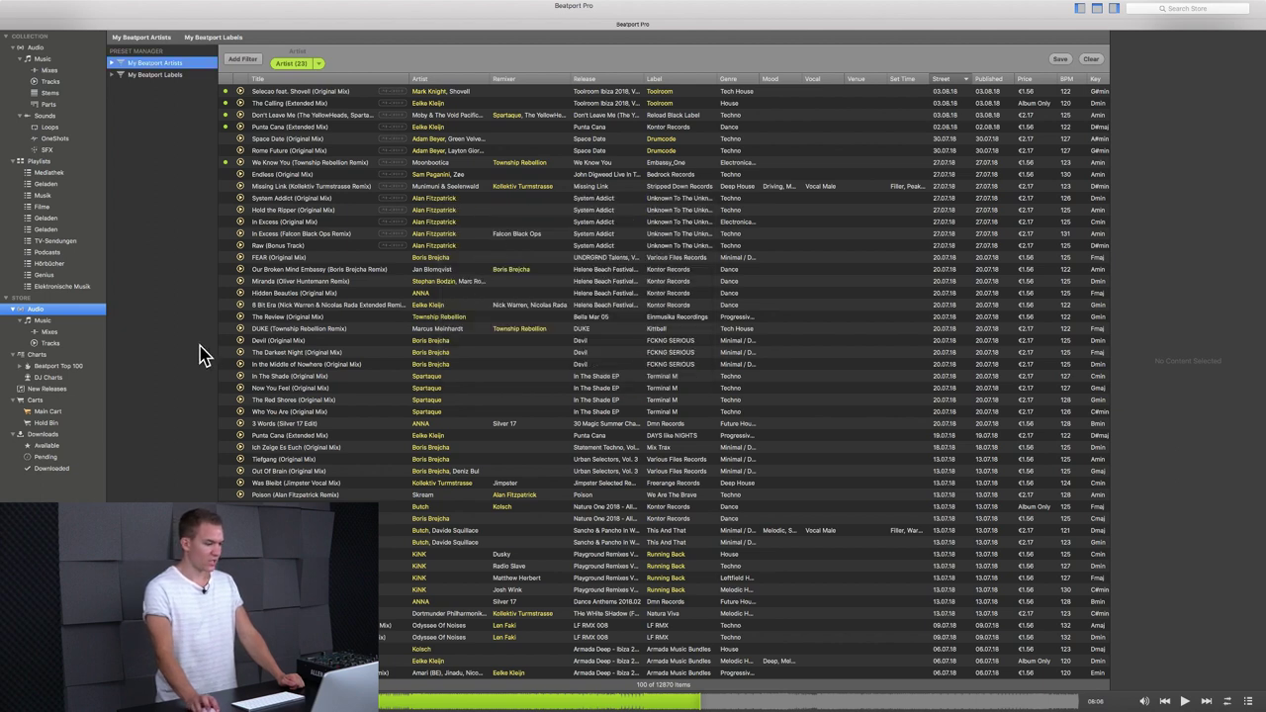
Step: Play Blade Runner (Maceo Plex Renaissance Remix) from the Beatport Top 100 and add it to the Main Cart
{"action": "left_click", "coordinate": [56, 367]}
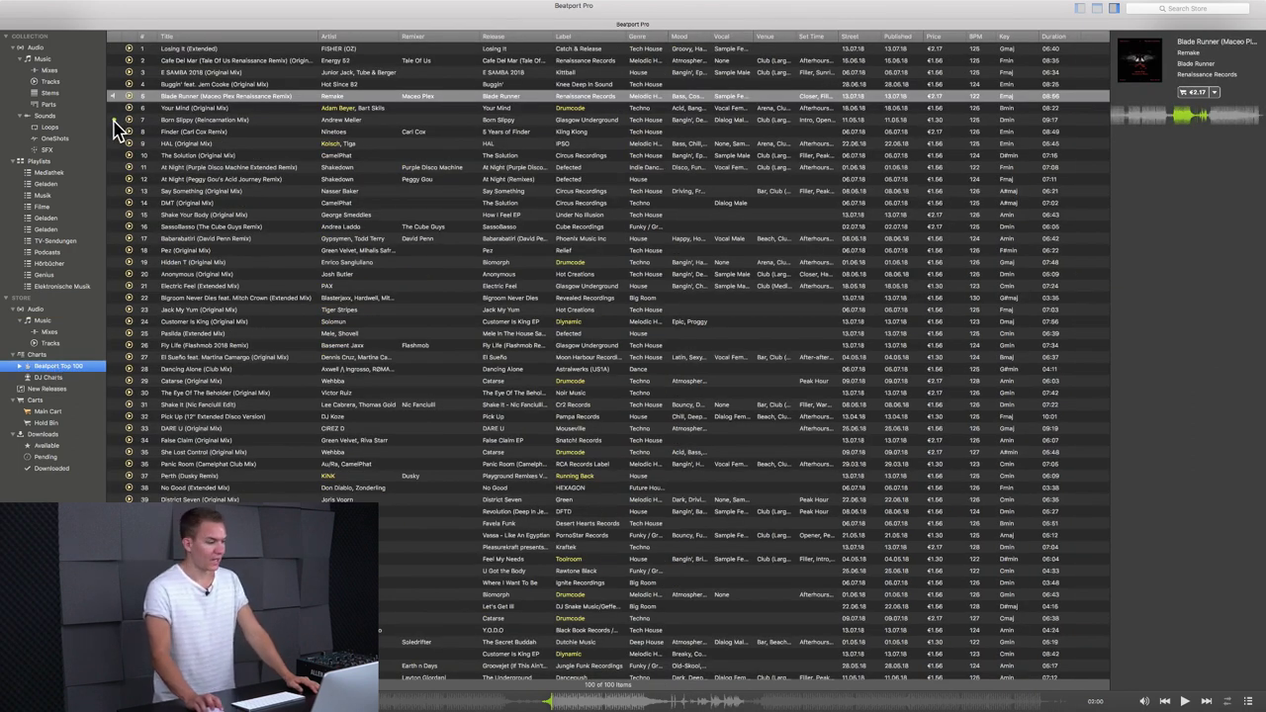
{"action": "double_click", "coordinate": [194, 99]}
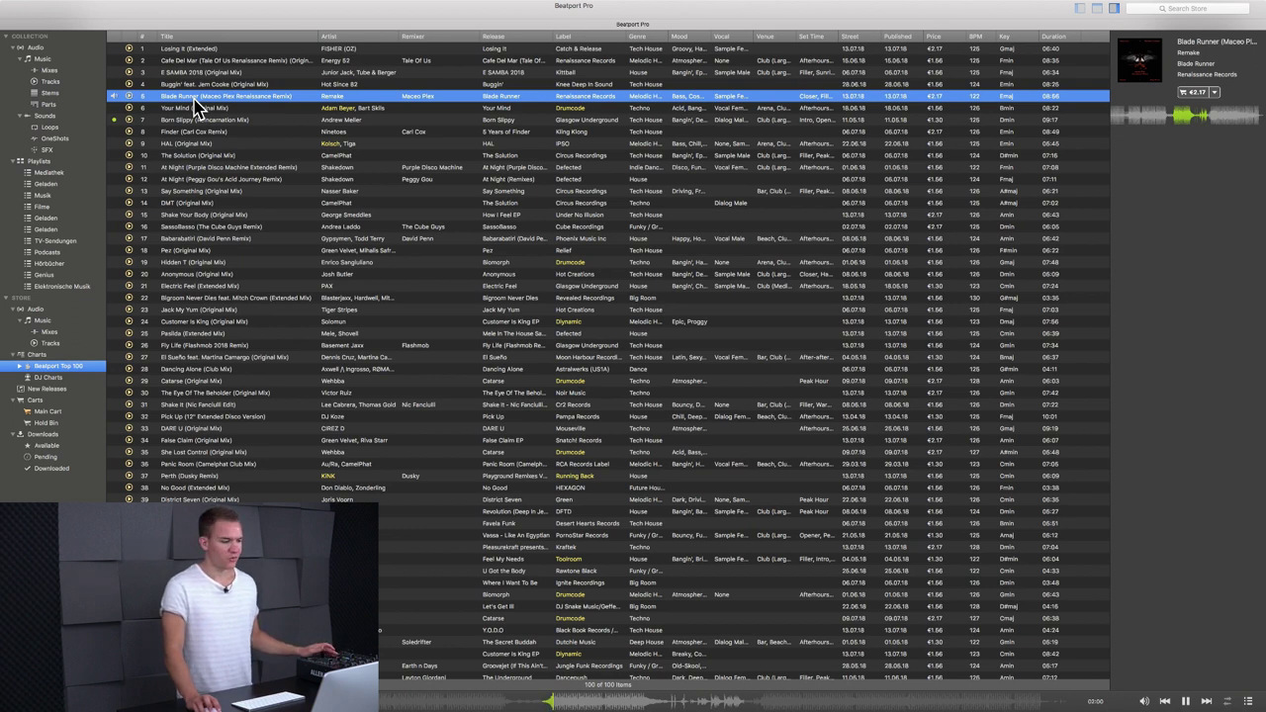
{"action": "left_click", "coordinate": [1215, 93]}
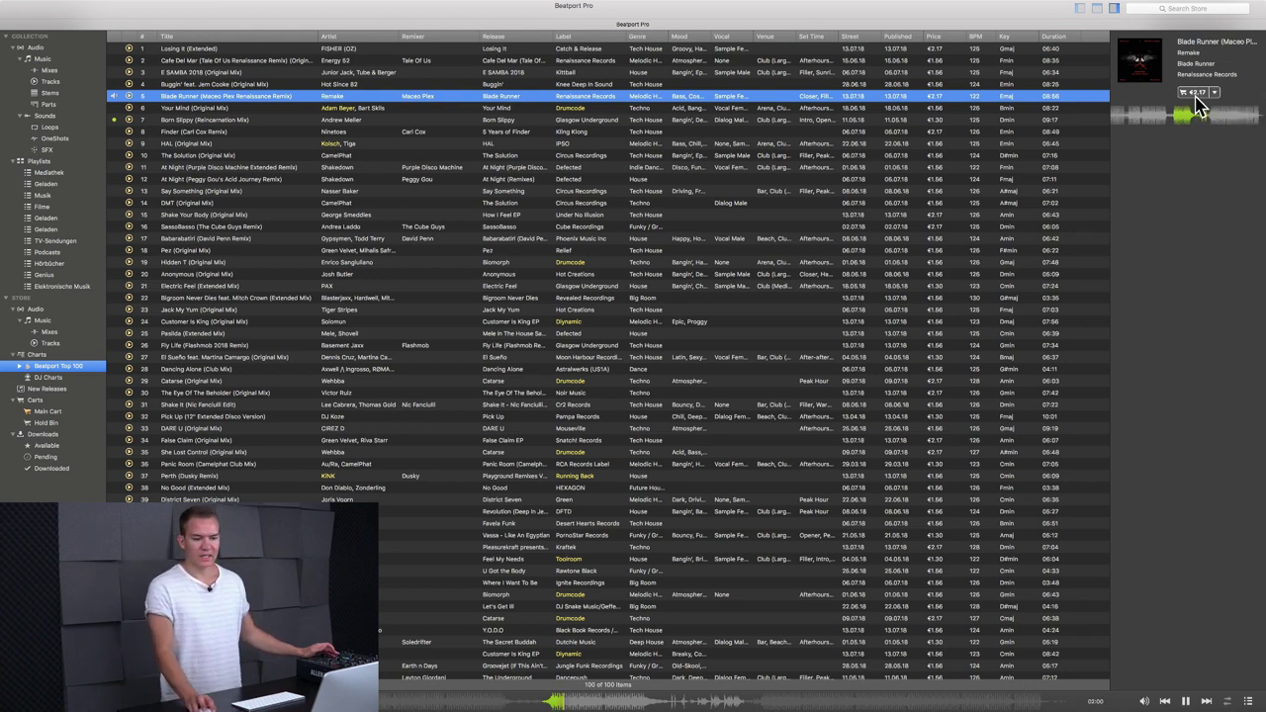
{"action": "left_click", "coordinate": [1215, 93]}
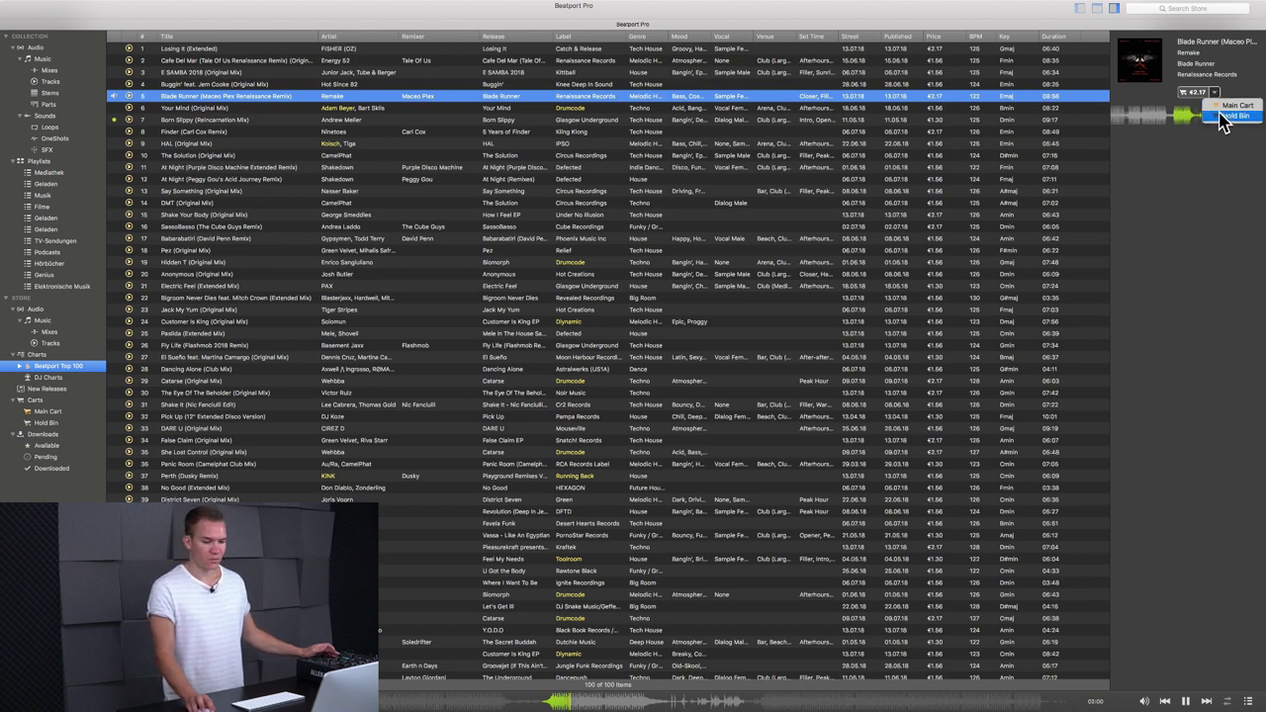
{"action": "left_click", "coordinate": [1225, 116]}
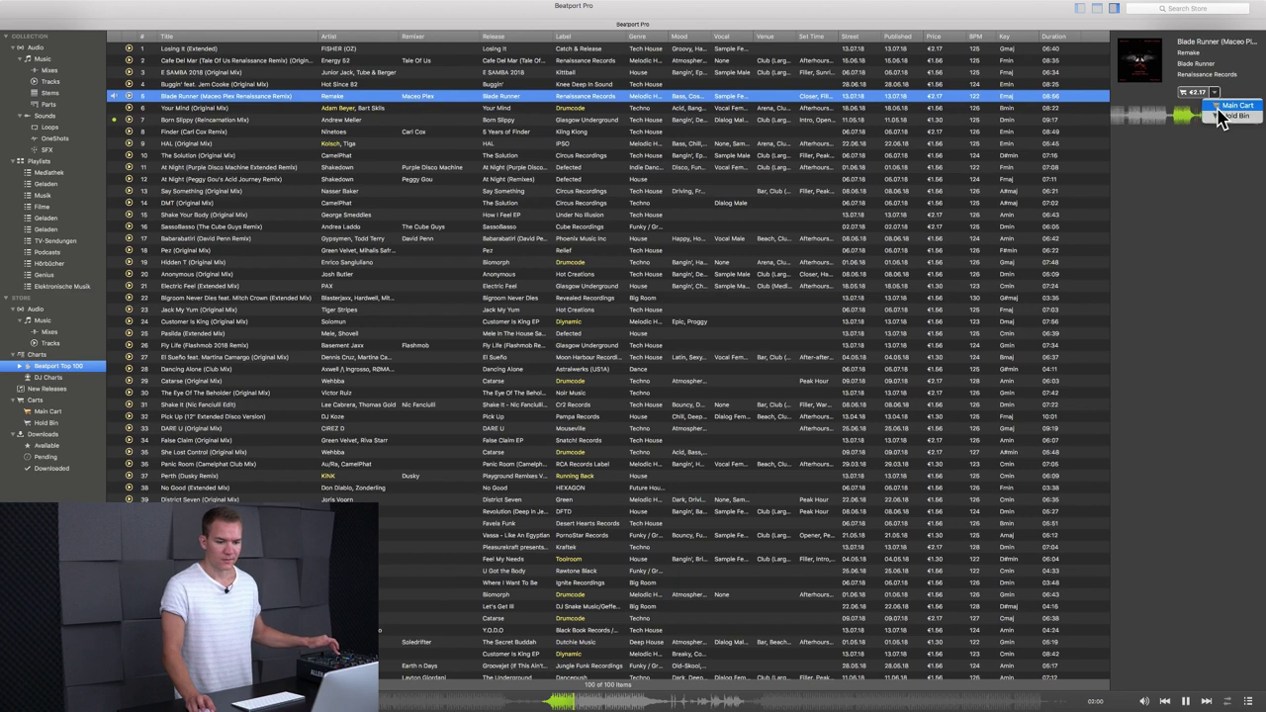
{"action": "left_click", "coordinate": [1200, 95]}
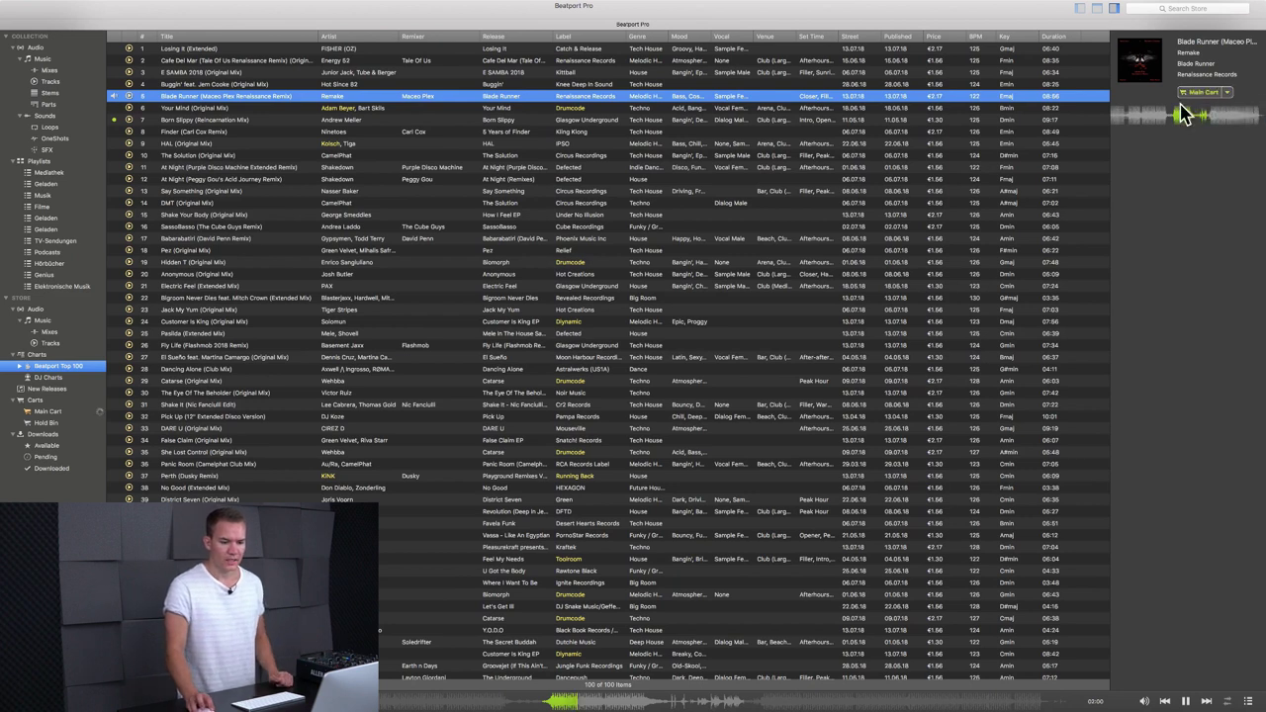
Step: Open the Main Cart and check the audio format choices for the Blade Runner track, keeping aiff
{"action": "left_click", "coordinate": [48, 413]}
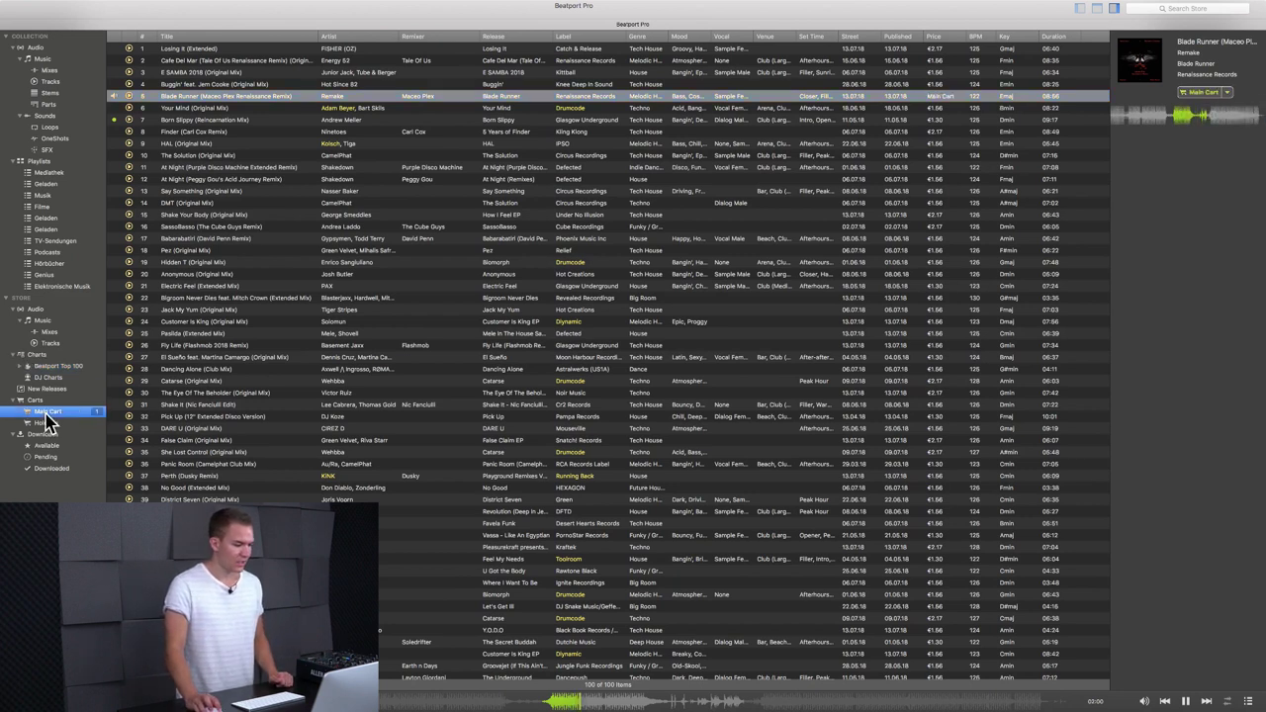
{"action": "left_click", "coordinate": [825, 84]}
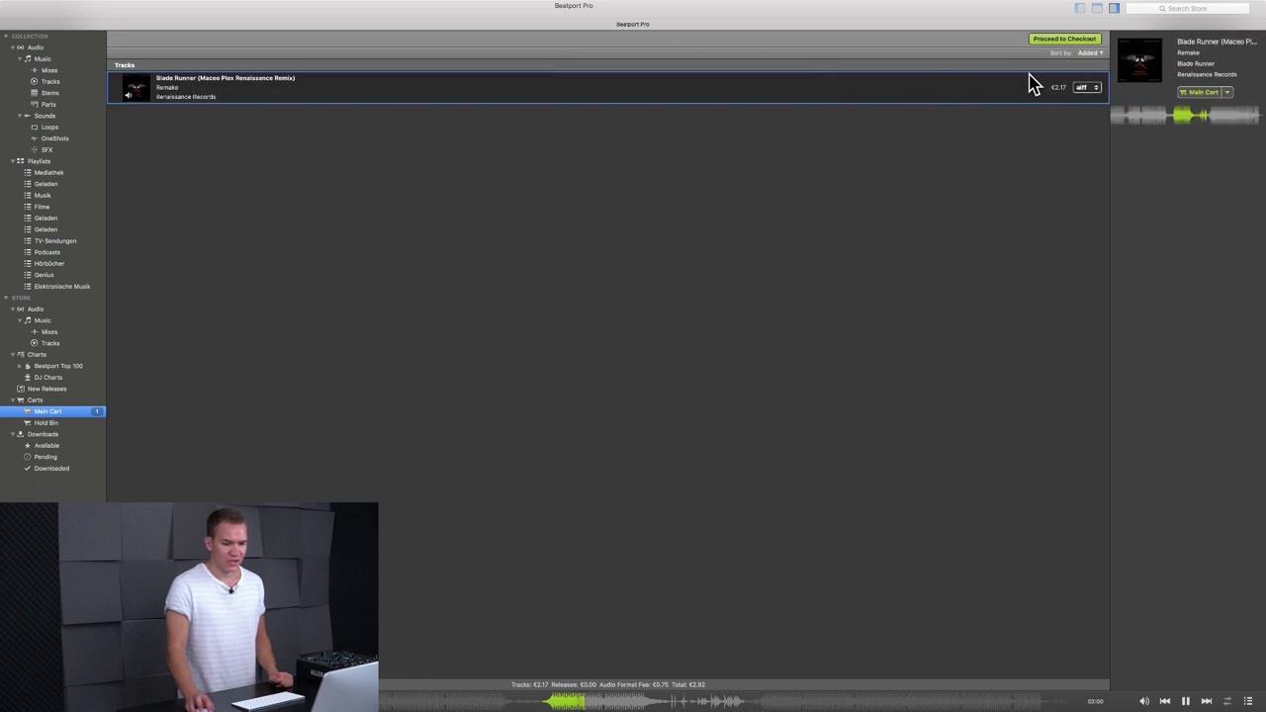
{"action": "left_click", "coordinate": [1087, 88]}
{"action": "left_click", "coordinate": [978, 164]}
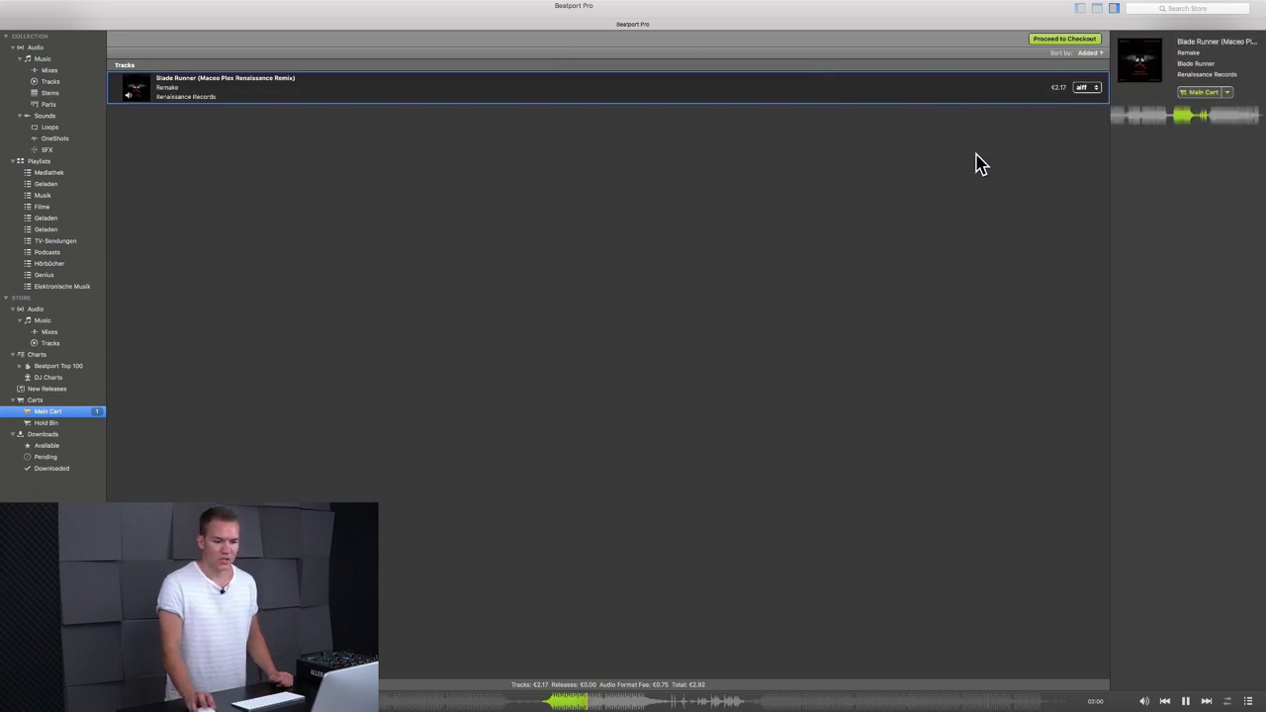